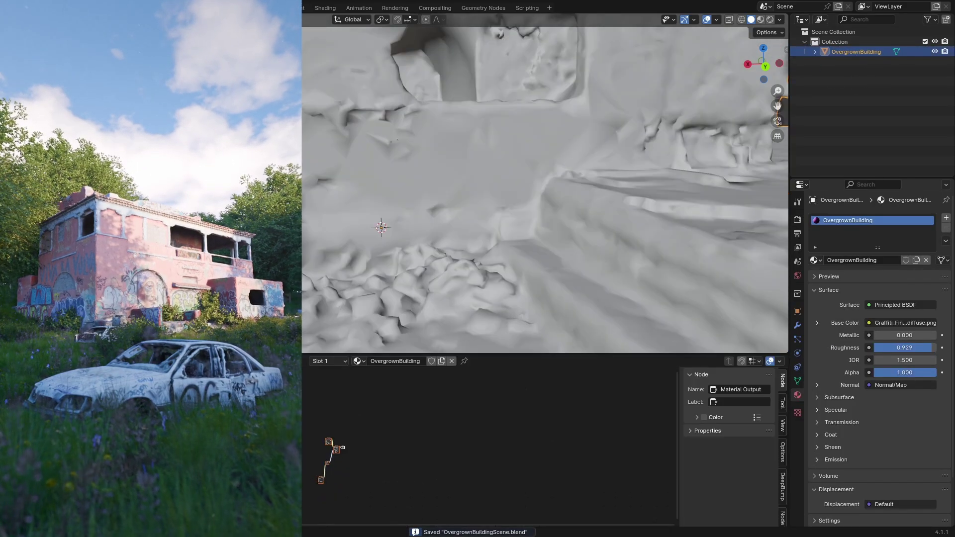
# Replace the building material's old texture nodes with the OvergrownBuilding albedo image on Base Color and show the viewport rendered.
pyautogui.press('x')
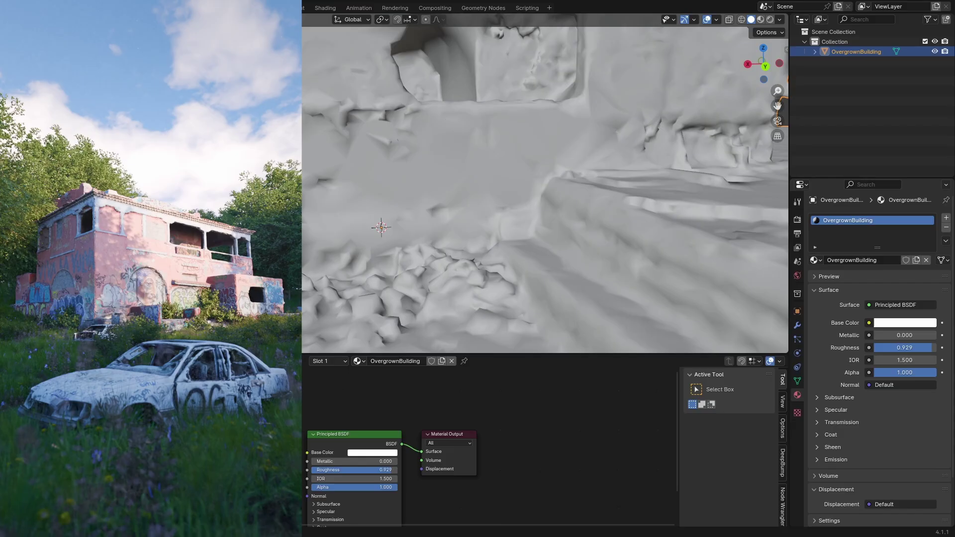
pyautogui.moveTo(490, 457); pyautogui.dragTo(516, 437, button='middle')
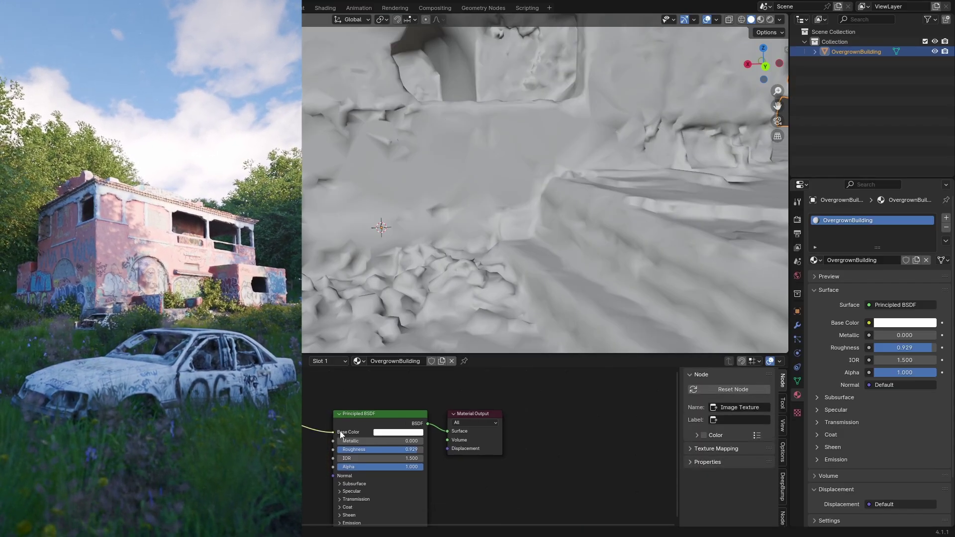
pyautogui.press('z')
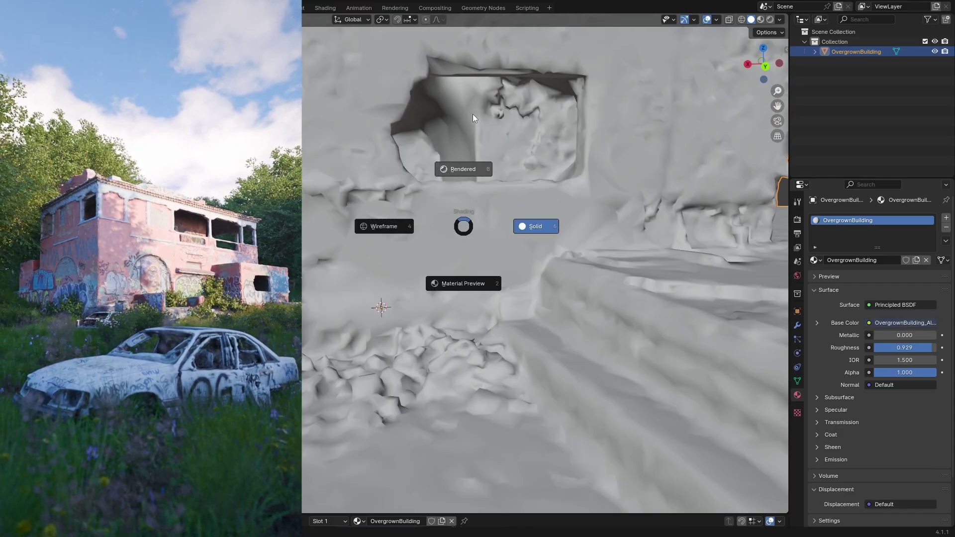
pyautogui.click(473, 118)
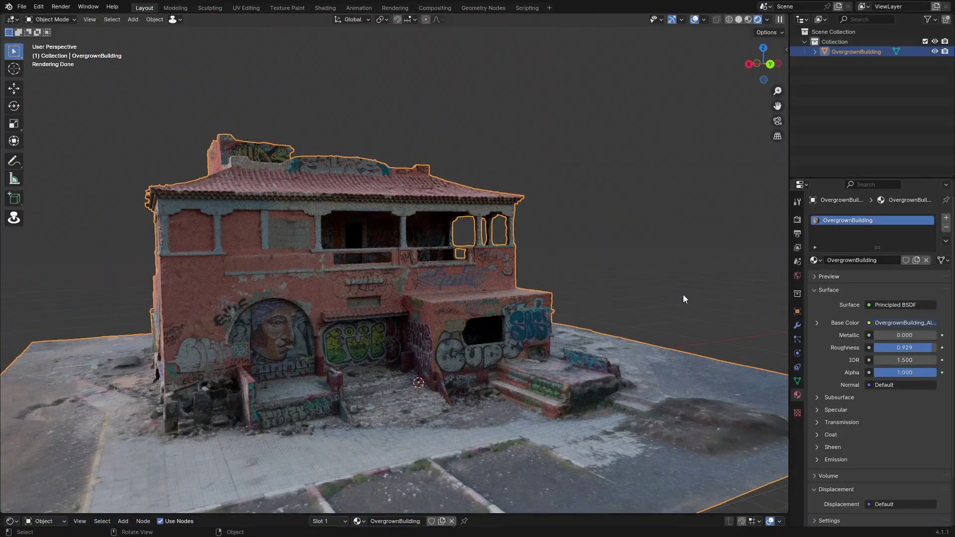
# Reposition the building vertically in the front view, constrained to the Z axis.
pyautogui.moveTo(684, 299); pyautogui.dragTo(486, 326, button='middle')
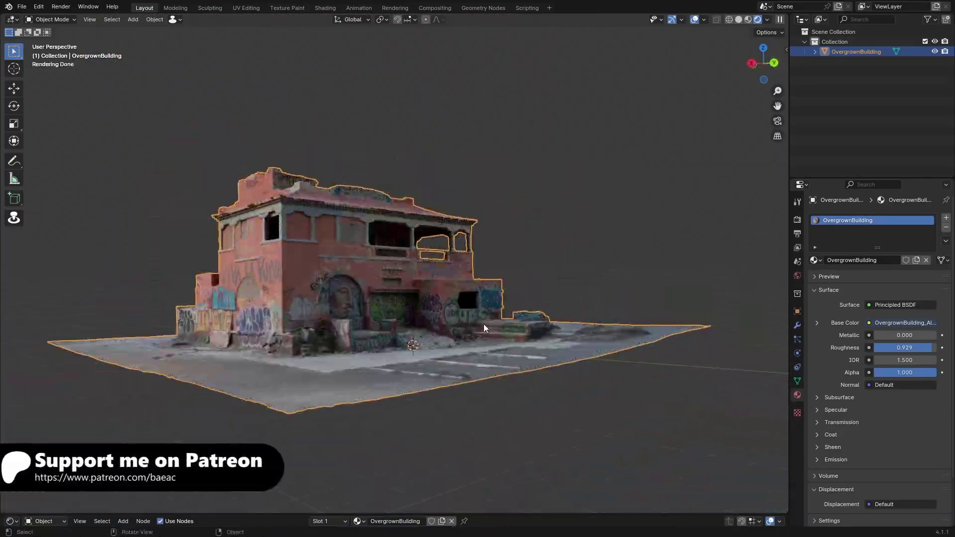
pyautogui.press('KP_1')
pyautogui.press('g')
pyautogui.press('z')
pyautogui.click(550, 349)
# Add a plane under the building and scale it up to form a large ground surface.
pyautogui.hotkey('shift', 'a')
pyautogui.click(460, 395)
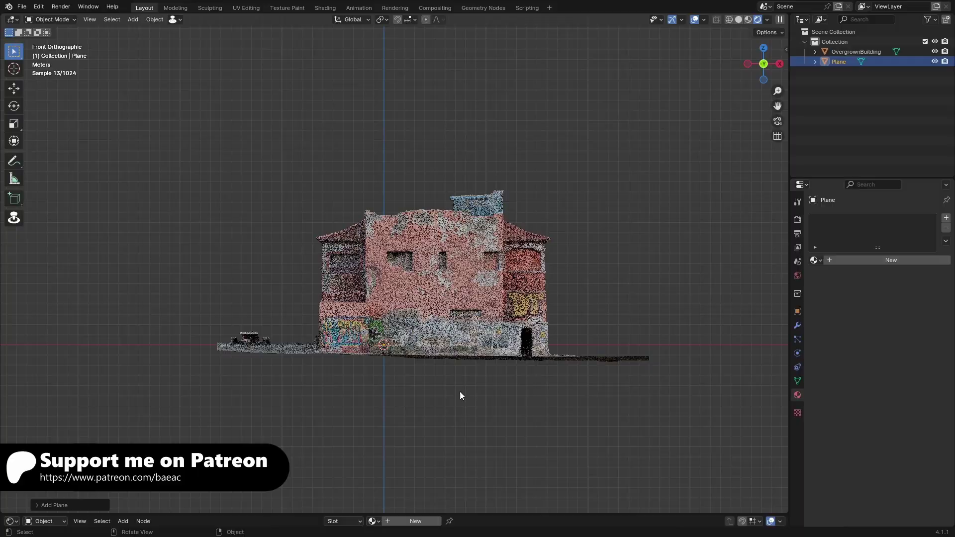
pyautogui.press('s')
pyautogui.click(617, 298)
# Subdivide the ground plane's mesh and adjust its overall scale around the building.
pyautogui.moveTo(358, 279); pyautogui.dragTo(344, 332, button='middle')
pyautogui.press('Tab')
pyautogui.rightClick(312, 297)
pyautogui.click(312, 297)
pyautogui.press('Tab')
pyautogui.press('s')
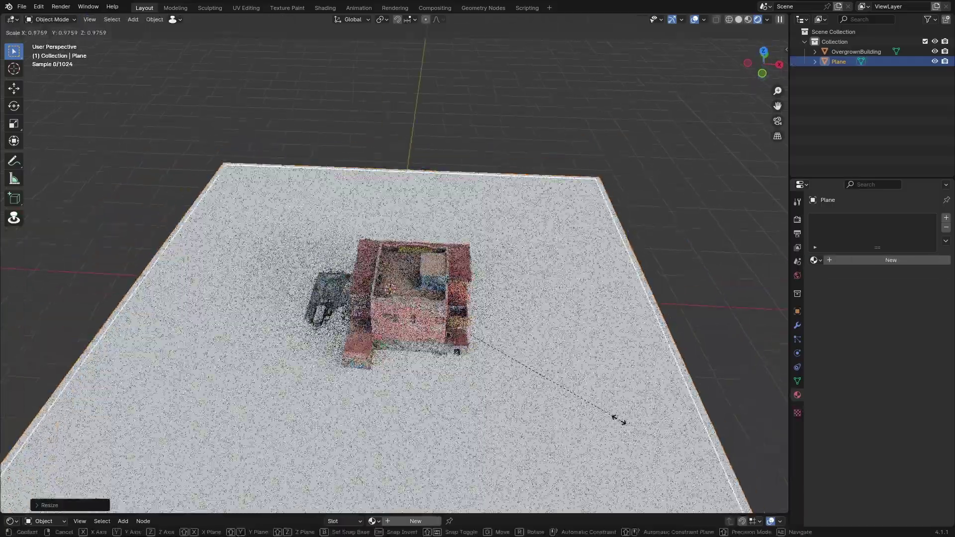
pyautogui.click(619, 420)
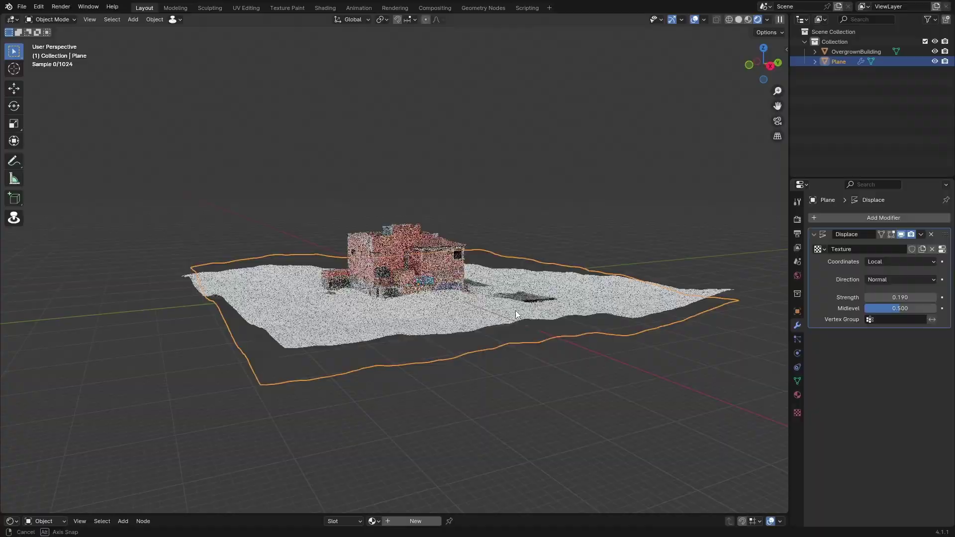
# Rescale the displaced ground plane, rotate it about Z and adjust its height against the building's base.
pyautogui.press('s')
pyautogui.moveTo(515, 311); pyautogui.dragTo(490, 303, button='middle')
pyautogui.press('r')
pyautogui.press('z')
pyautogui.click(708, 369)
pyautogui.press('g')
pyautogui.press('z')
pyautogui.click(711, 372)
# Move the camera vertically to frame the building's front corner above the displaced ground.
pyautogui.moveTo(696, 368); pyautogui.dragTo(465, 326, button='middle')
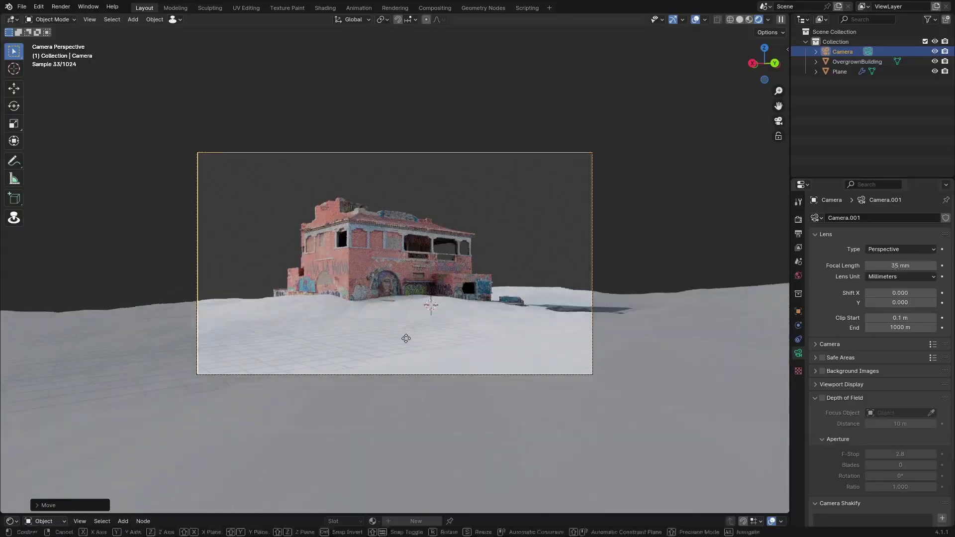
pyautogui.press('g')
pyautogui.press('z')
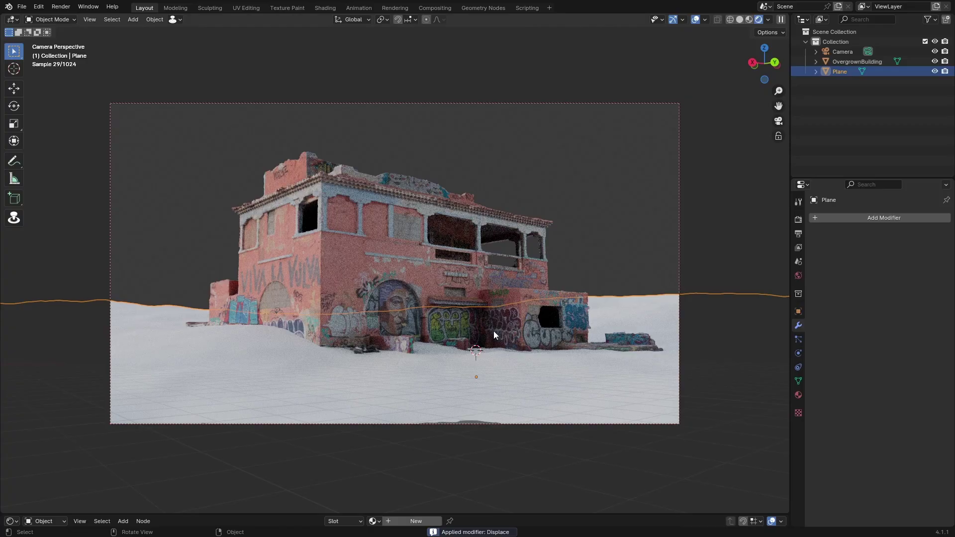
# Edit the ground mesh with proportional editing and raise the foreground terrain along Z.
pyautogui.press('Tab')
pyautogui.click(476, 444)
pyautogui.press('o')
pyautogui.press('g')
pyautogui.press('z')
pyautogui.click(475, 431)
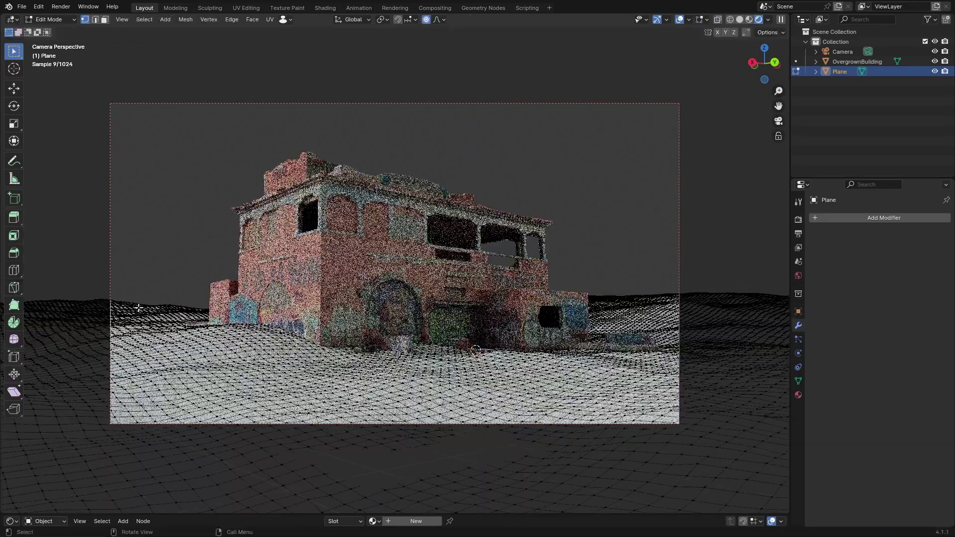
# Raise the terrain on the far left of the building along Z with an adjusted proportional influence.
pyautogui.click(140, 310)
pyautogui.press('g')
pyautogui.press('z')
pyautogui.scroll(15, 561, 385)
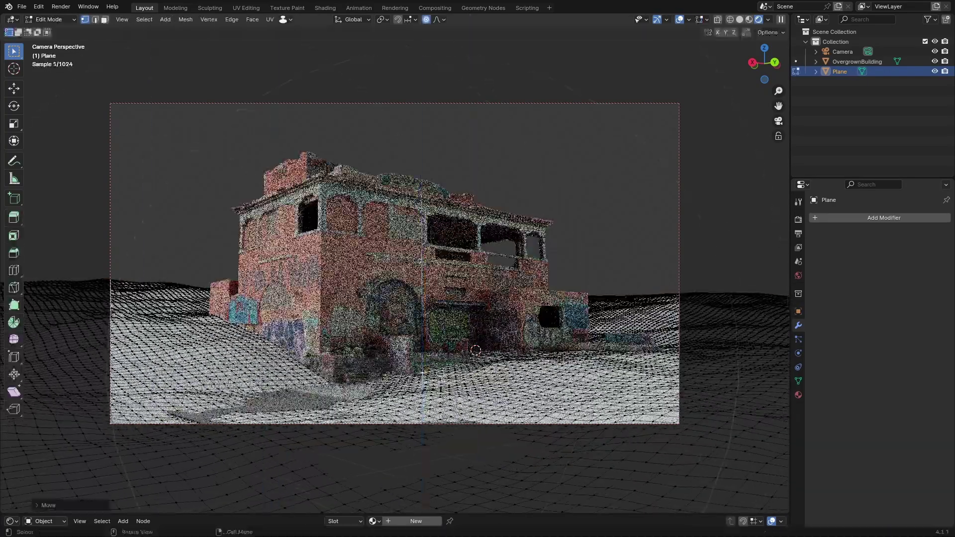
# Lower the ground in front of the building's right wing along Z so the steps and base are exposed.
pyautogui.click(561, 385)
pyautogui.click(580, 367)
pyautogui.press('g')
pyautogui.press('z')
pyautogui.click(580, 372)
pyautogui.click(554, 357)
pyautogui.press('g')
pyautogui.press('z')
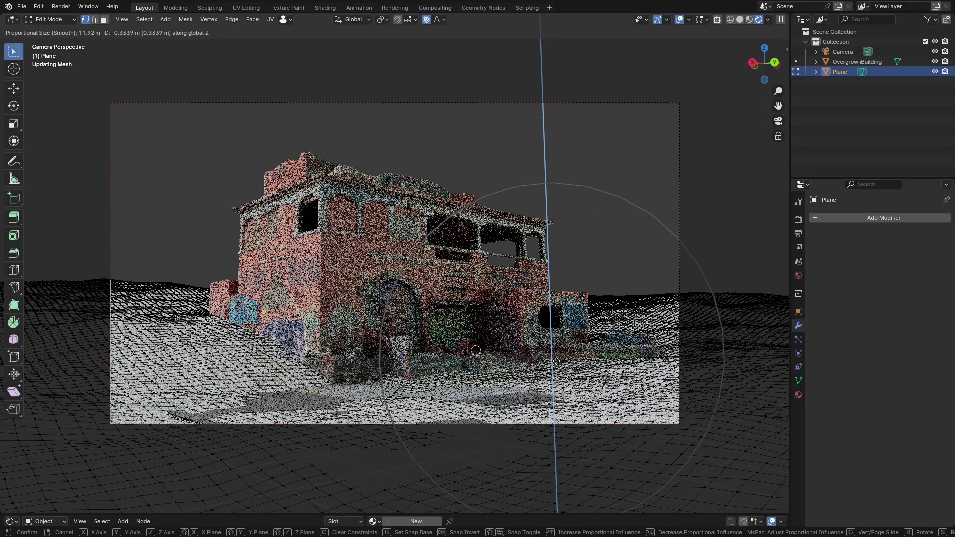
pyautogui.click(554, 362)
# Lower the ground beside the building's left wall along Z and return to Object Mode.
pyautogui.click(233, 343)
pyautogui.press('g')
pyautogui.press('z')
pyautogui.click(294, 394)
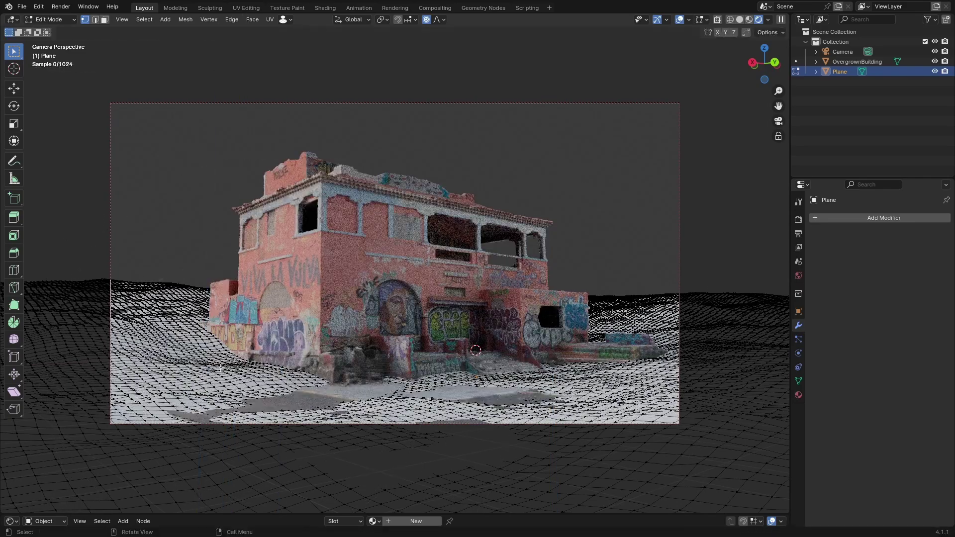
pyautogui.press('Tab')
pyautogui.hotkey('alt', 'a')
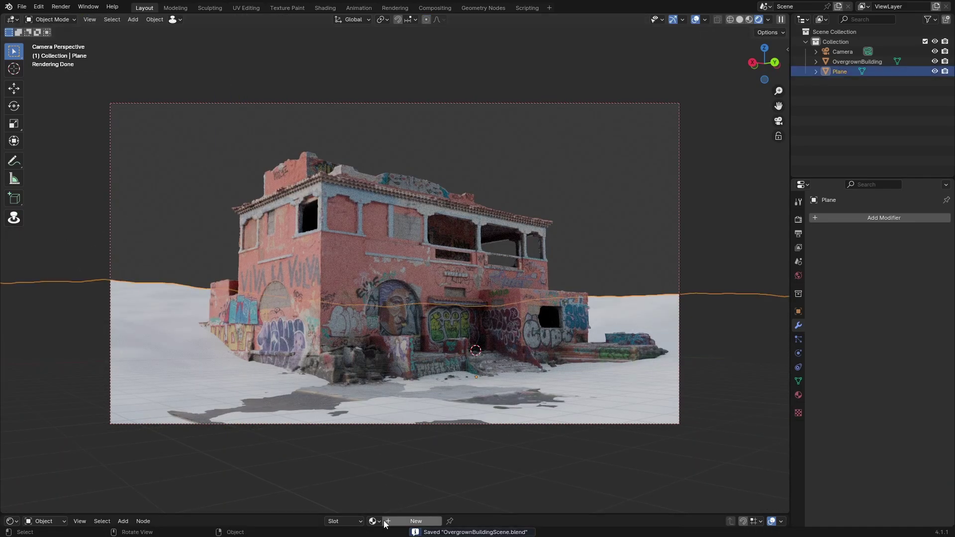
# Light the world with the forest.exr environment image and make the film background transparent, saving the scene.
pyautogui.click(798, 276)
pyautogui.click(906, 278)
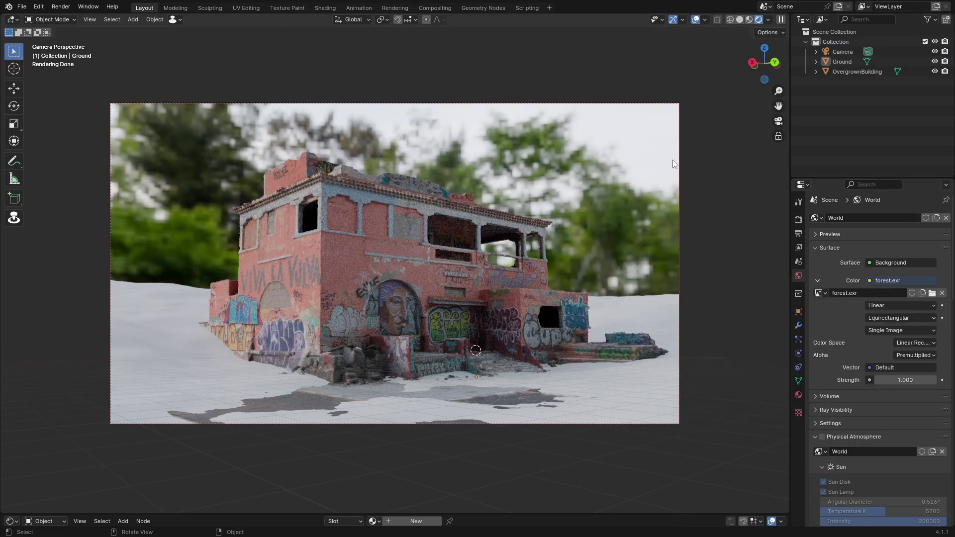
pyautogui.click(798, 219)
pyautogui.scroll(-5, 812, 481)
pyautogui.click(829, 425)
pyautogui.hotkey('ctrl', 's')
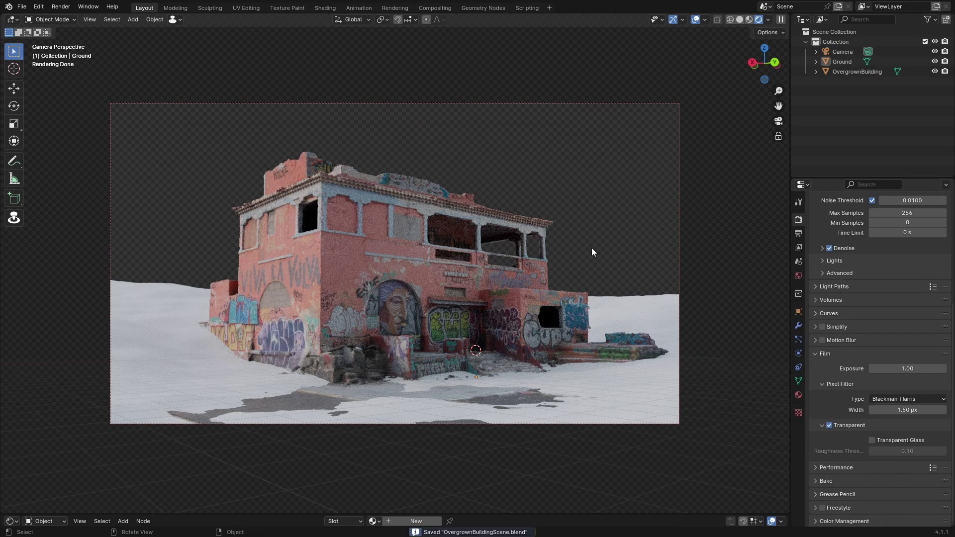
# Scatter the Botaniq grass asset Grass_Basic_A over the ground.
pyautogui.click(627, 319)
pyautogui.press('n')
pyautogui.click(783, 416)
pyautogui.click(761, 413)
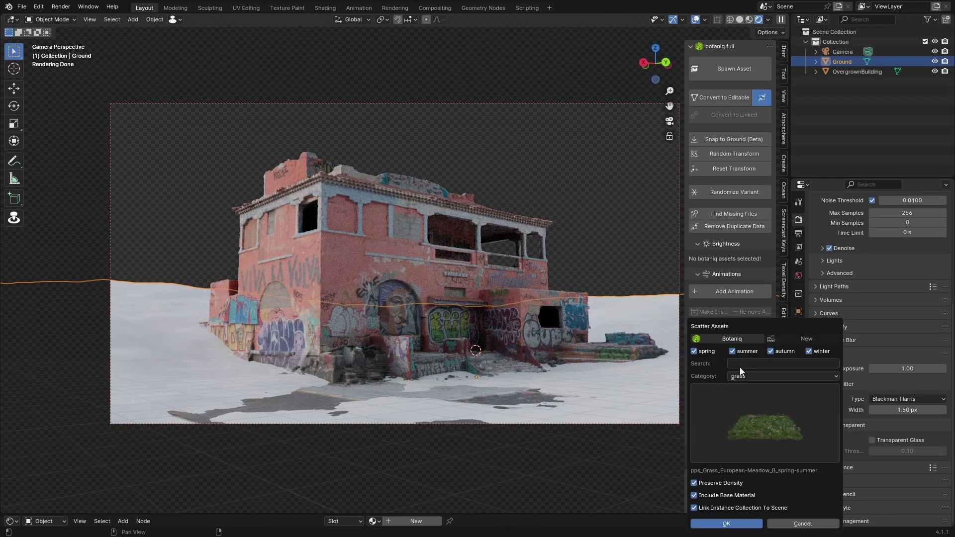
pyautogui.click(756, 423)
pyautogui.click(537, 209)
pyautogui.click(725, 525)
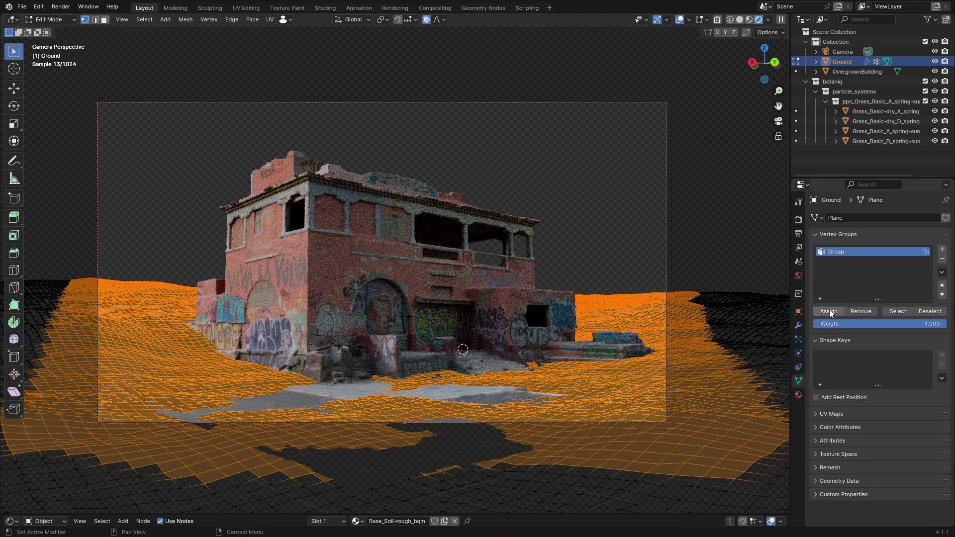
# Restrict the grass to the ground in camera view by assigning those vertices to Group and using it as the scatter density.
pyautogui.click(646, 392)
pyautogui.press('n')
pyautogui.scroll(-5, 748, 476)
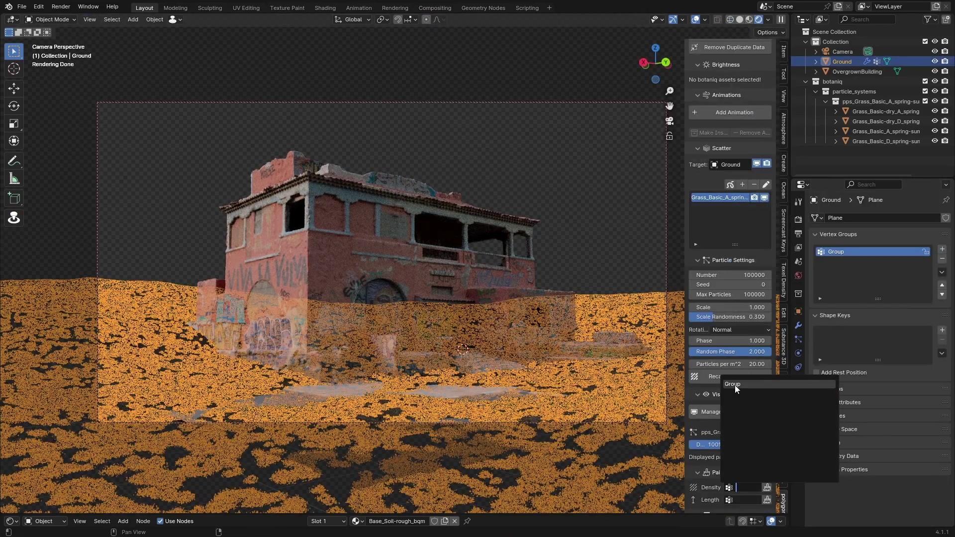
pyautogui.click(735, 385)
pyautogui.click(551, 209)
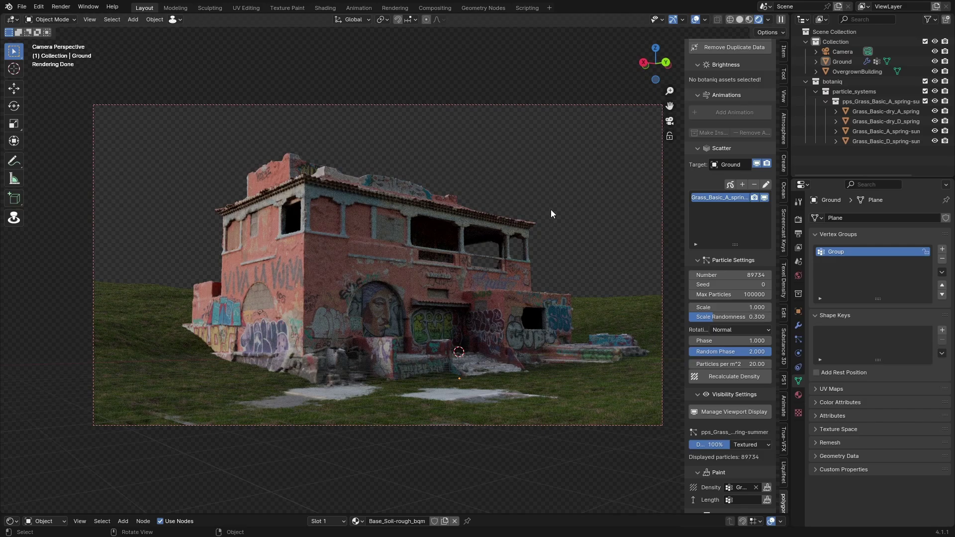
pyautogui.press('n')
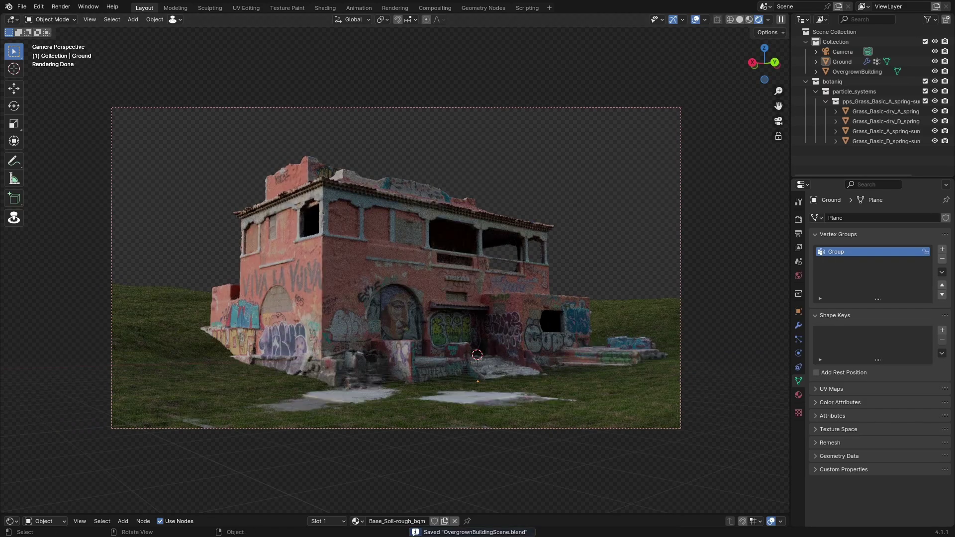
pyautogui.scroll(2, 395, 254)
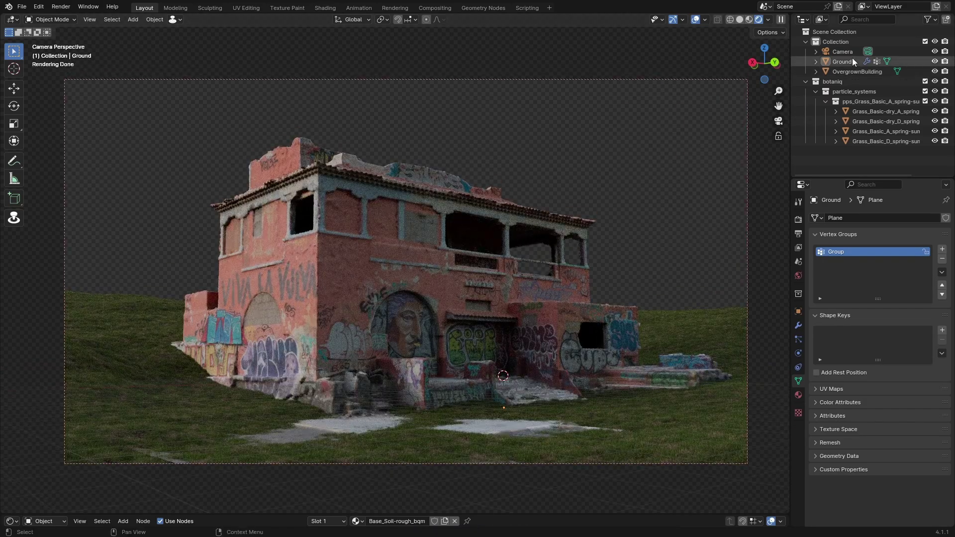
# Add Mapping with generated texture coordinates to the world's forest.exr image and rotate it 180° about Z.
pyautogui.click(851, 59)
pyautogui.click(868, 365)
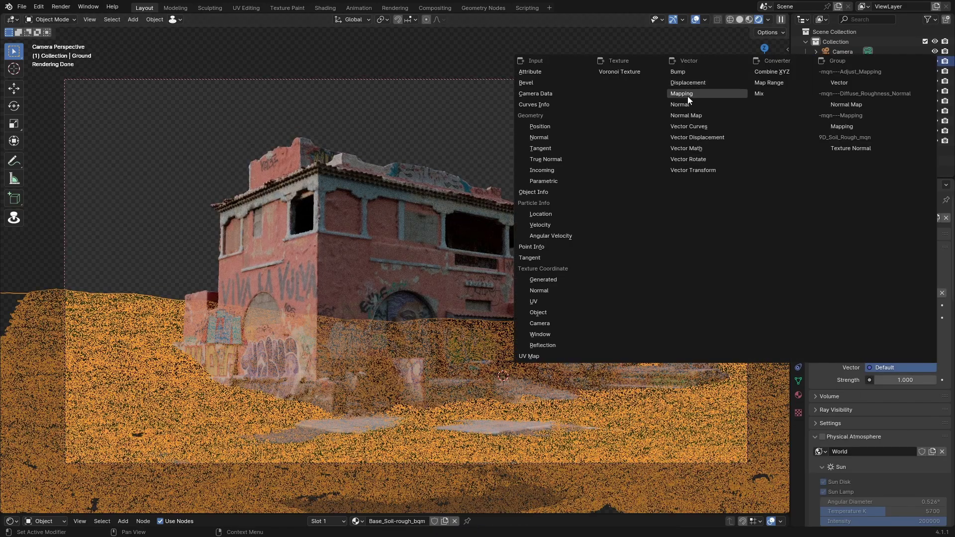
pyautogui.click(688, 94)
pyautogui.click(870, 392)
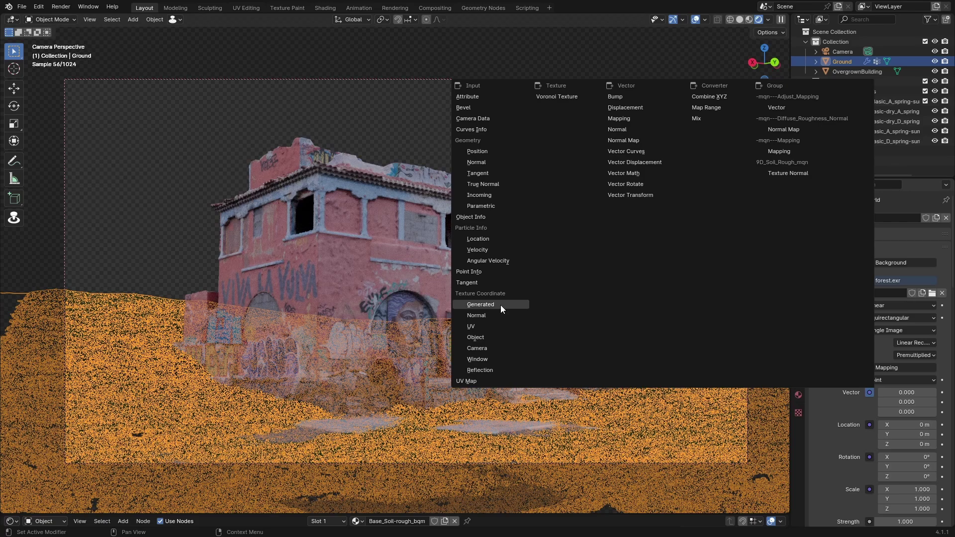
pyautogui.click(480, 304)
pyautogui.click(637, 213)
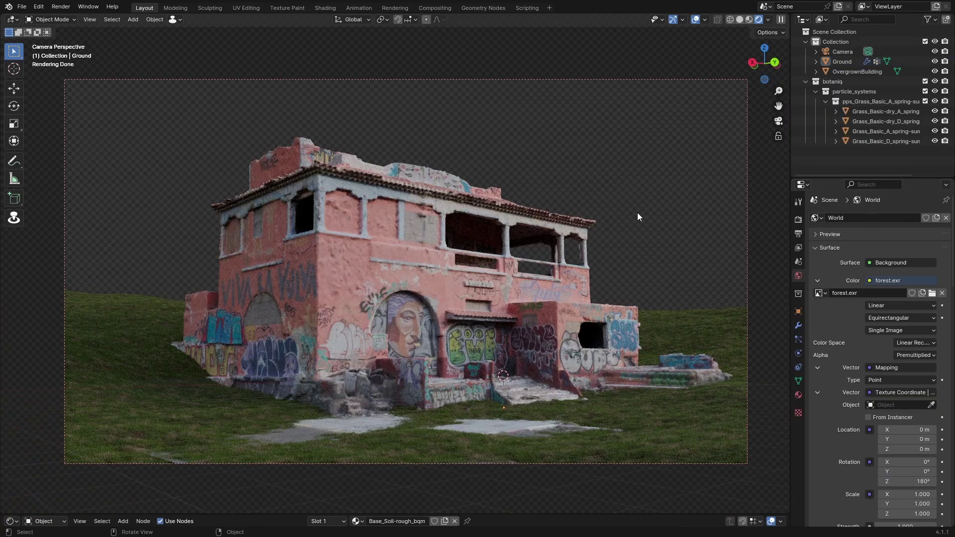
# Add a Smooth modifier to the building with a factor of 2.
pyautogui.click(372, 268)
pyautogui.click(799, 325)
pyautogui.click(866, 217)
pyautogui.write('s')
pyautogui.click(868, 243)
pyautogui.doubleClick(893, 260)
pyautogui.write('2')
pyautogui.press('Return')
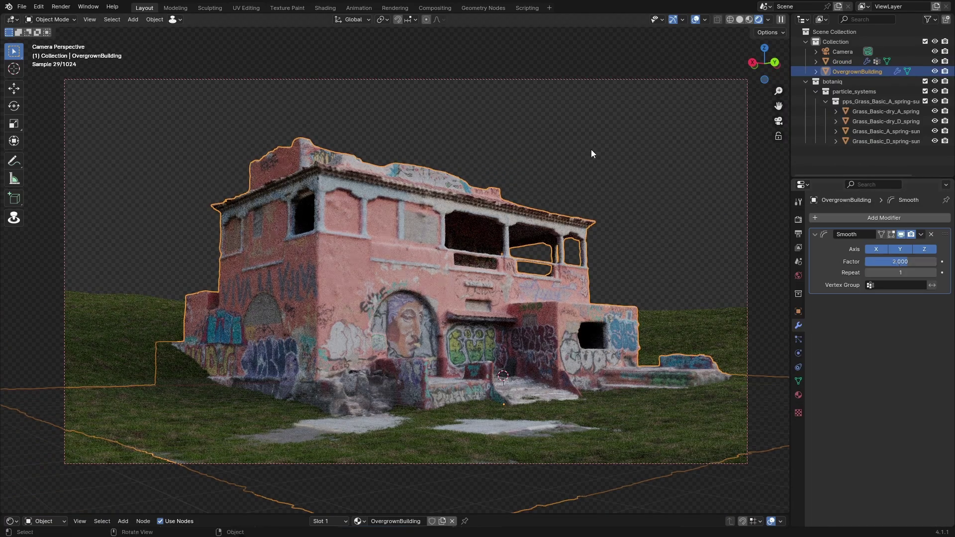
pyautogui.click(591, 150)
pyautogui.scroll(-3, 590, 150)
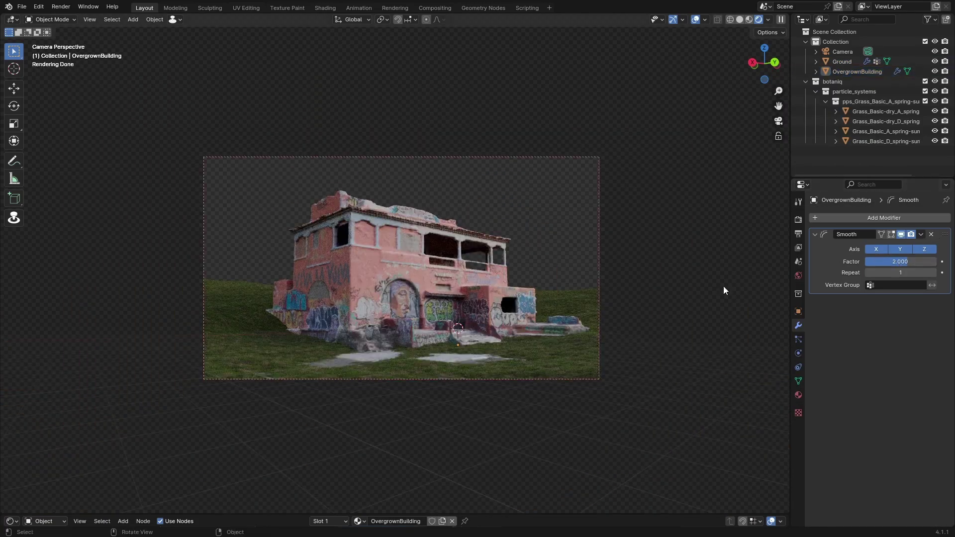
# Insert a Hue/Saturation/Value node between the building's albedo image and Base Color with saturation 1.2.
pyautogui.moveTo(301, 514); pyautogui.dragTo(315, 403)
pyautogui.hotkey('shift', 'a')
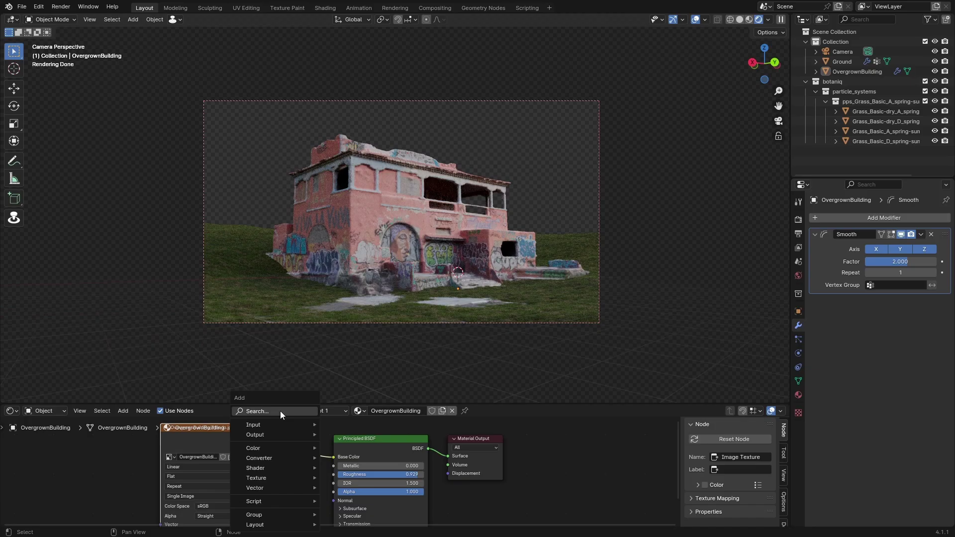
pyautogui.write('hue')
pyautogui.press('Return')
pyautogui.click(304, 444)
pyautogui.doubleClick(316, 456)
pyautogui.write('2')
pyautogui.press('Return')
pyautogui.doubleClick(316, 456)
pyautogui.write('1.2')
pyautogui.press('Return')
pyautogui.scroll(3, 339, 469)
pyautogui.scroll(4, 450, 201)
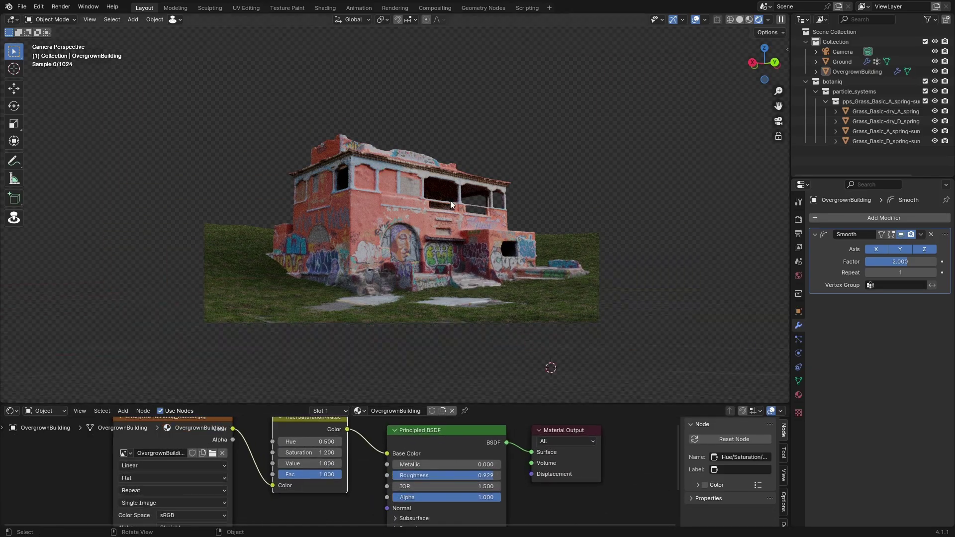
# Merge the building mesh's vertices by distance and set its Hue/Saturation/Value node's saturation to 1.1.
pyautogui.click(442, 228)
pyautogui.press('Tab')
pyautogui.press('q')
pyautogui.press('Tab')
pyautogui.click(320, 452)
pyautogui.write('1')
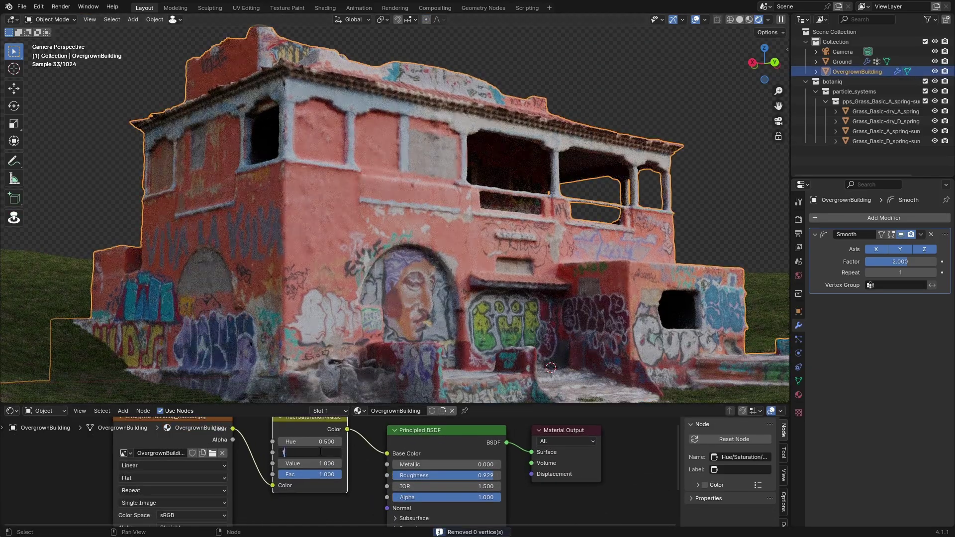
# Try shifting the hue of the building's Hue/Saturation/Value node, including a value of 0.55.
pyautogui.moveTo(319, 441); pyautogui.dragTo(359, 442)
pyautogui.scroll(-4, 577, 141)
pyautogui.hotkey('ctrl', 'z')
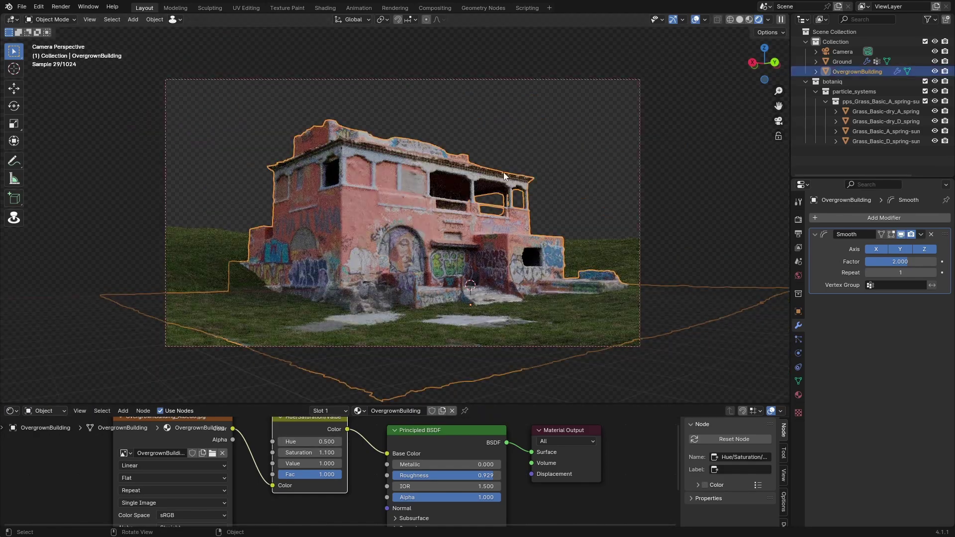
pyautogui.click(385, 371)
pyautogui.click(332, 442)
pyautogui.write('0.55')
pyautogui.press('Return')
pyautogui.click(321, 441)
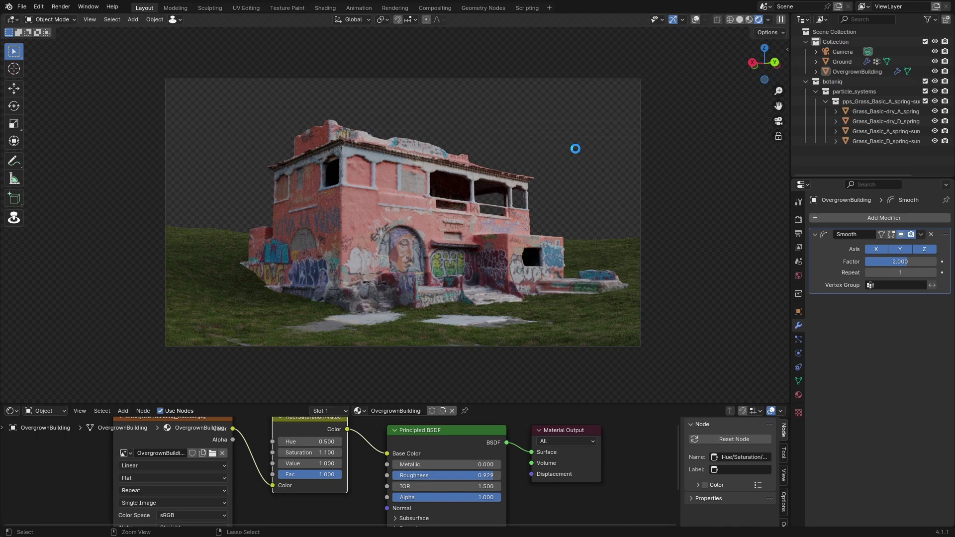
# Scatter the Botaniq weed asset Pasture (B) over the ground.
pyautogui.click(610, 249)
pyautogui.press('n')
pyautogui.moveTo(660, 404); pyautogui.dragTo(661, 514)
pyautogui.click(767, 196)
pyautogui.click(747, 217)
pyautogui.click(746, 292)
pyautogui.click(751, 273)
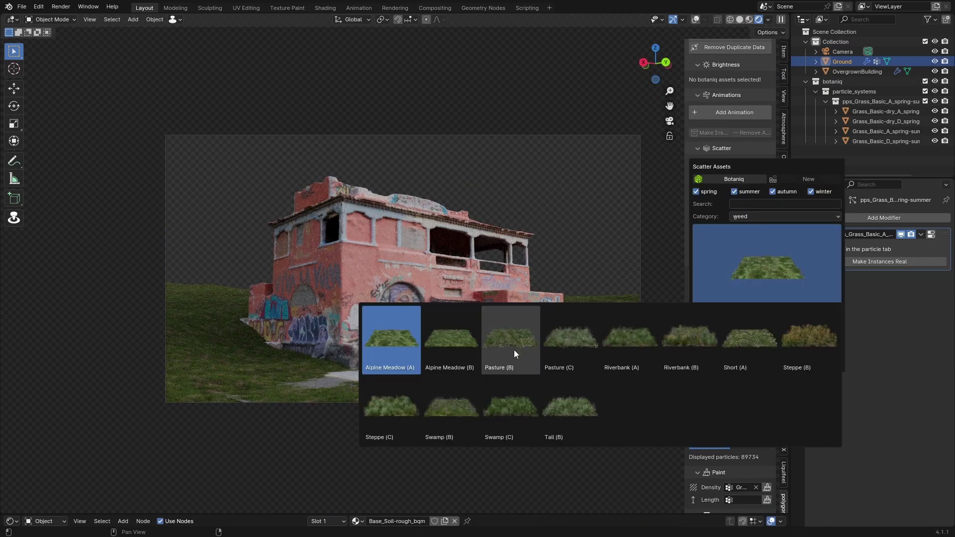
pyautogui.click(514, 354)
pyautogui.click(744, 364)
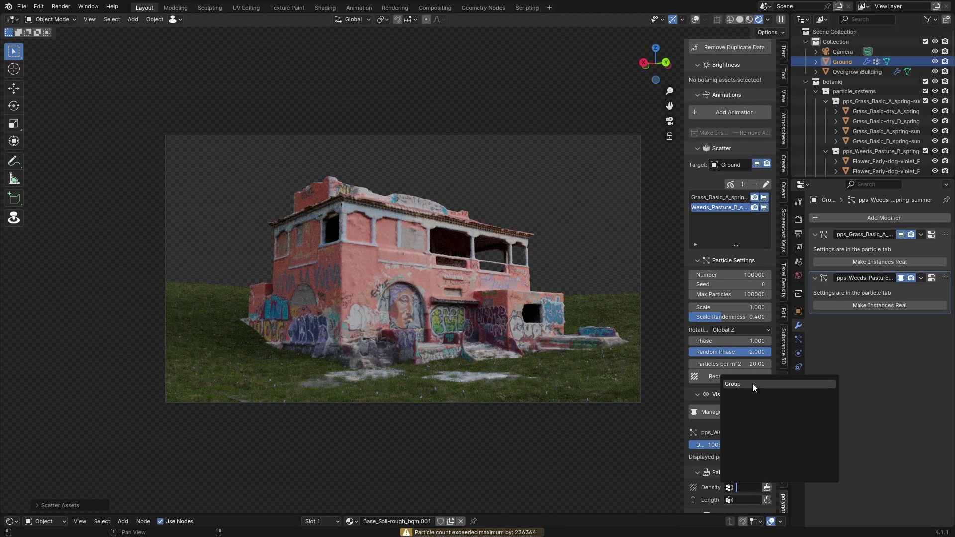
# Scatter the Botaniq forest-floor asset Forest-debris Deciduous A over the ground.
pyautogui.click(742, 185)
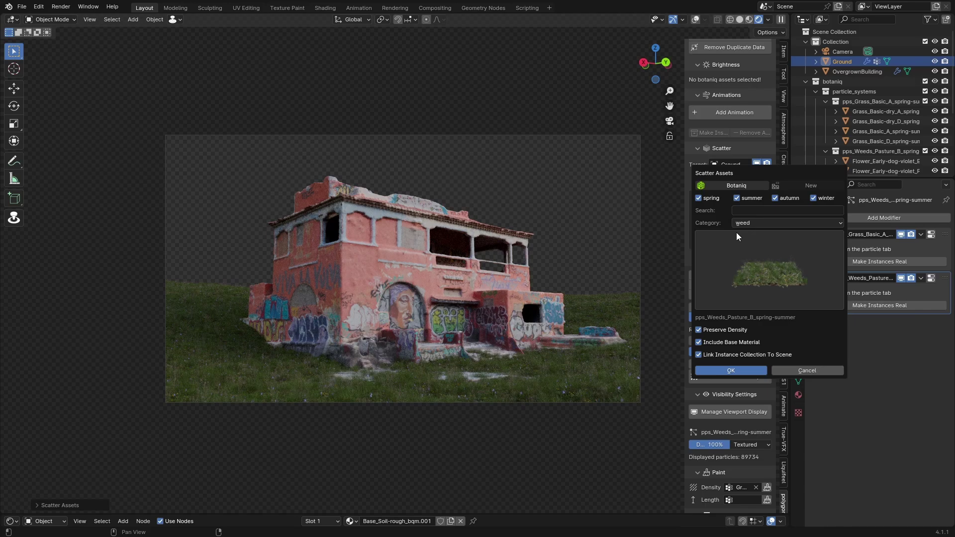
pyautogui.click(754, 223)
pyautogui.click(752, 247)
pyautogui.click(751, 245)
pyautogui.click(574, 345)
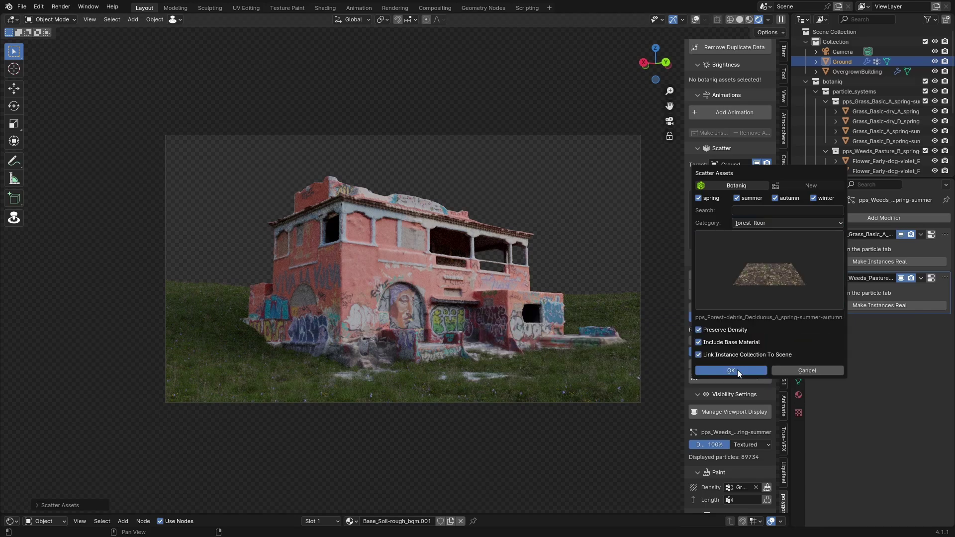
pyautogui.click(737, 369)
# Remove the duplicate forest-debris scatter and limit the remaining one's density with the vertex group Group, recalculating its density.
pyautogui.click(720, 217)
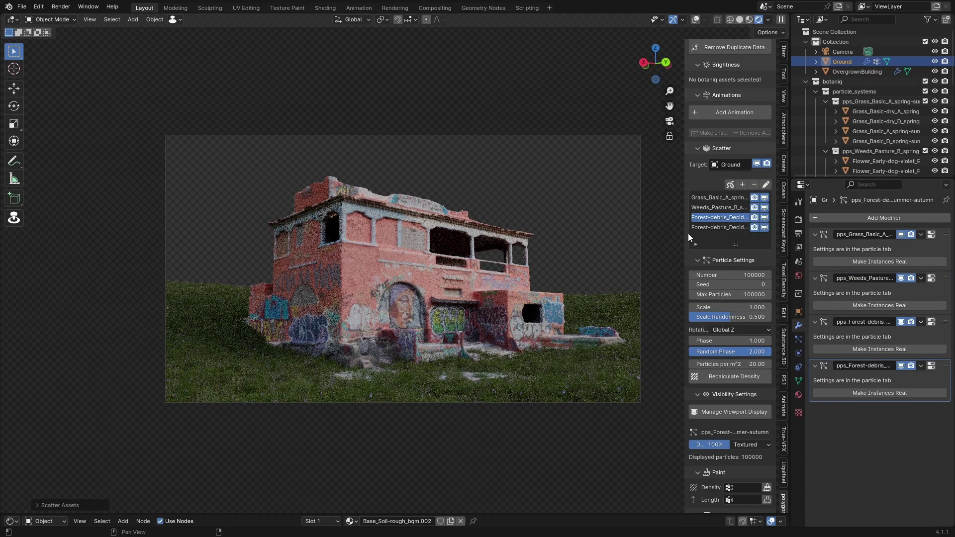
pyautogui.moveTo(687, 234)
pyautogui.mouseDown()
pyautogui.moveTo(569, 235)
pyautogui.moveTo(671, 233)
pyautogui.mouseUp()
pyautogui.click(754, 184)
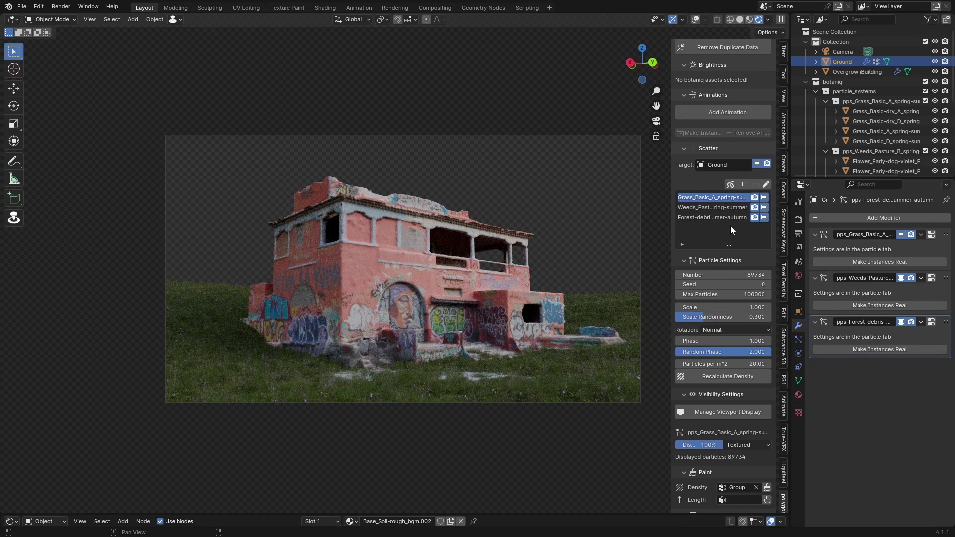
pyautogui.click(735, 487)
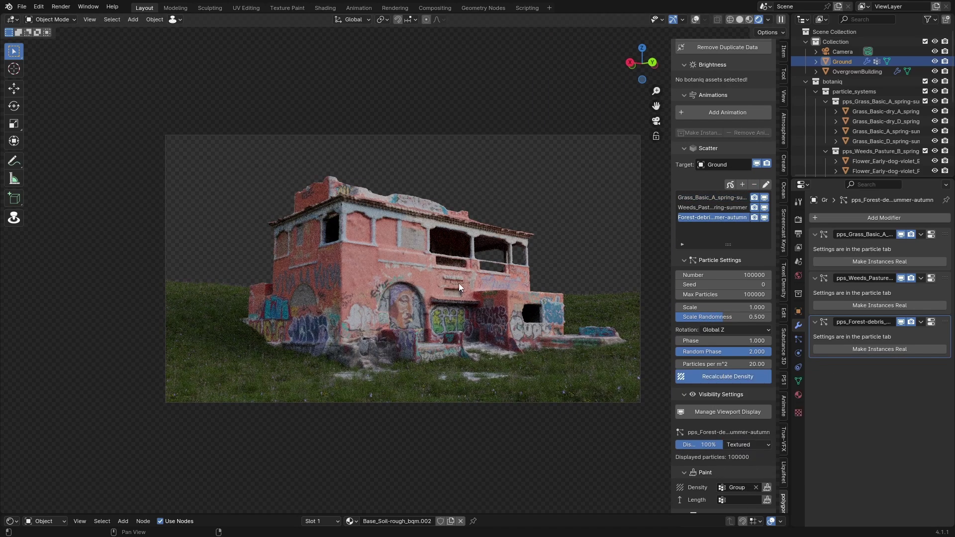
pyautogui.keyDown('shift'); pyautogui.moveTo(526, 281); pyautogui.dragTo(515, 282, button='middle'); pyautogui.keyUp('shift')
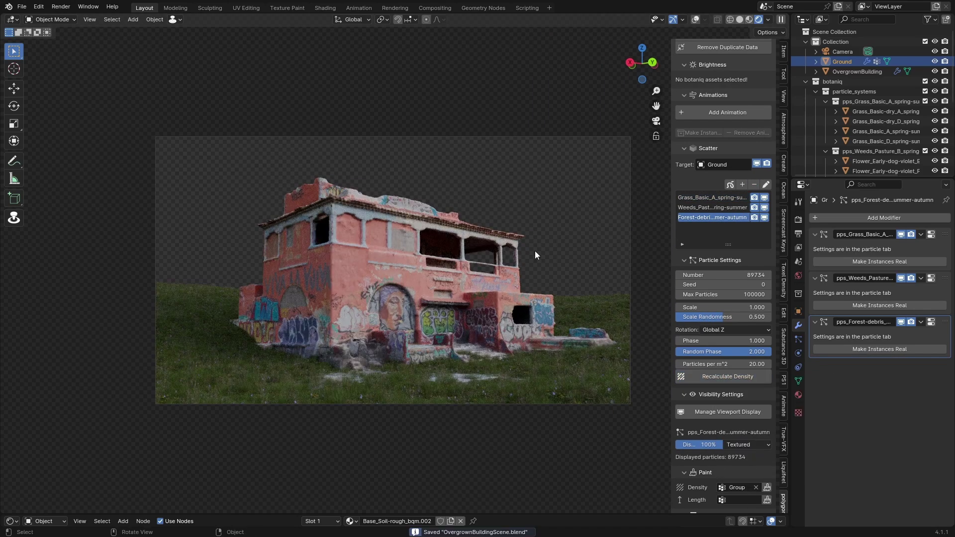
# Show the viewport overlays and deselect the ground.
pyautogui.press('n')
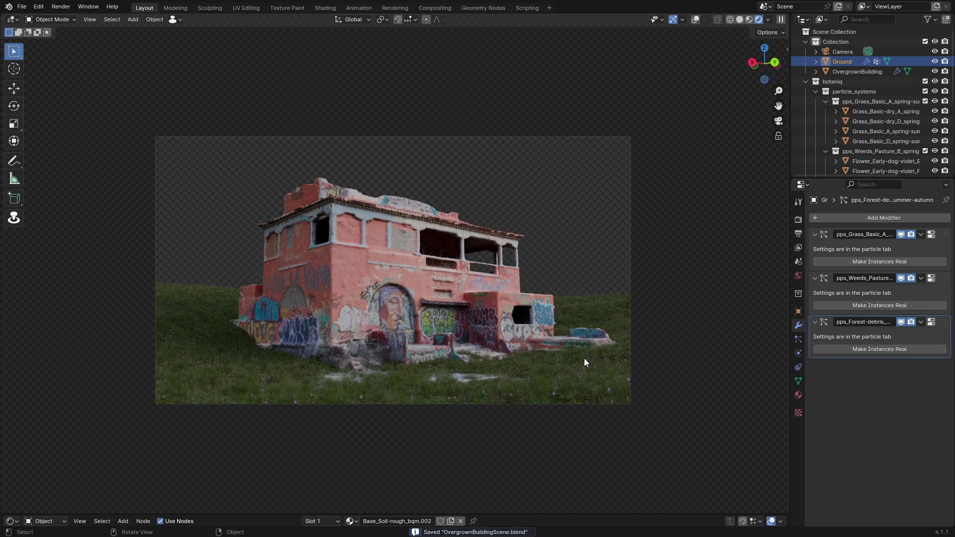
pyautogui.hotkey('shift', 'alt', 'z')
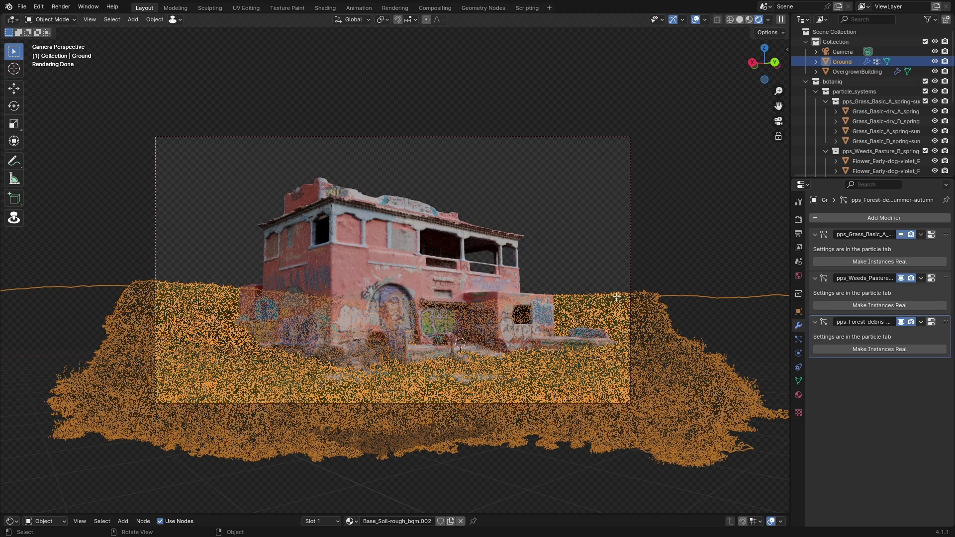
pyautogui.press('Tab')
pyautogui.press('Tab')
pyautogui.click(568, 214)
pyautogui.keyDown('shift'); pyautogui.moveTo(511, 259); pyautogui.dragTo(529, 256, button='middle'); pyautogui.keyUp('shift')
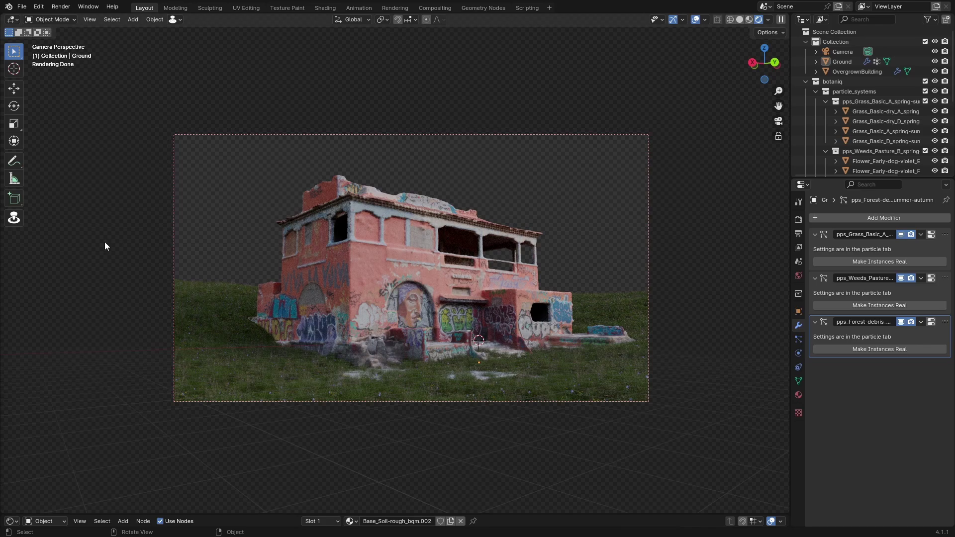
pyautogui.scroll(2, 459, 271)
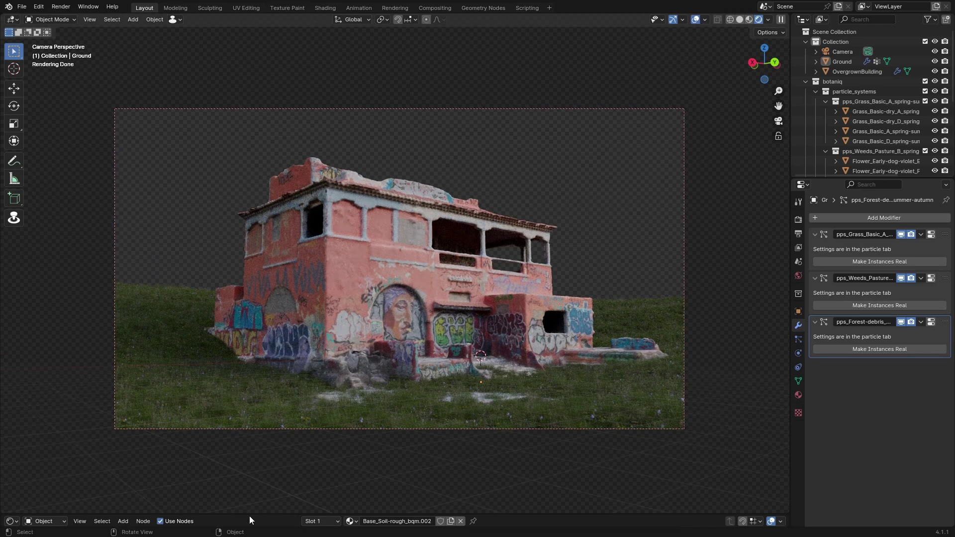
# Add a Bump node to the building's material, linking the albedo image's color to Height and its Normal output to the Principled BSDF.
pyautogui.click(273, 367)
pyautogui.hotkey('shift', 'a')
pyautogui.moveTo(279, 513); pyautogui.dragTo(314, 492)
pyautogui.write('bum')
pyautogui.press('Return')
pyautogui.click(296, 434)
pyautogui.scroll(-2, 296, 435)
pyautogui.moveTo(362, 453); pyautogui.dragTo(377, 437)
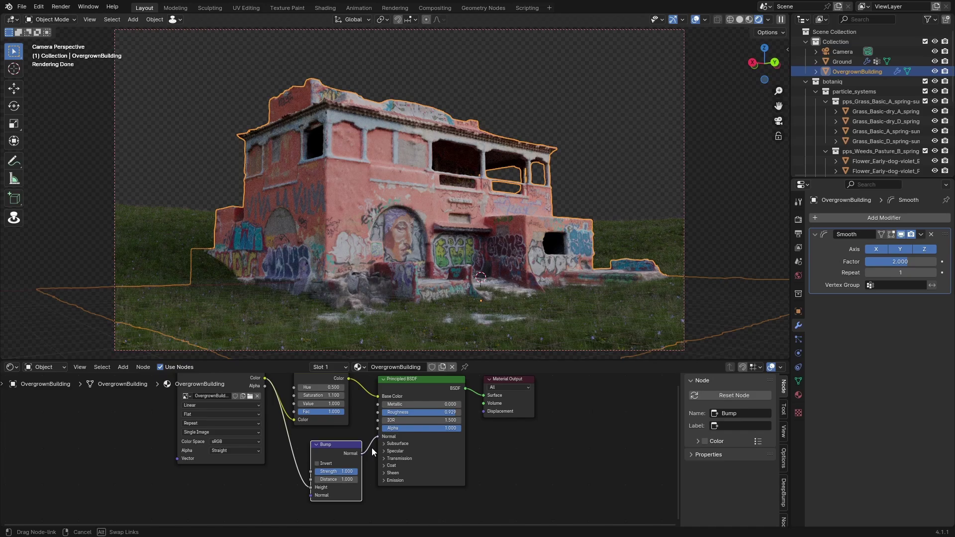
# Set the building's Bump node strength to 0.5 and enlarge the 3D view over the node editor.
pyautogui.doubleClick(339, 471)
pyautogui.write('.1')
pyautogui.press('Return')
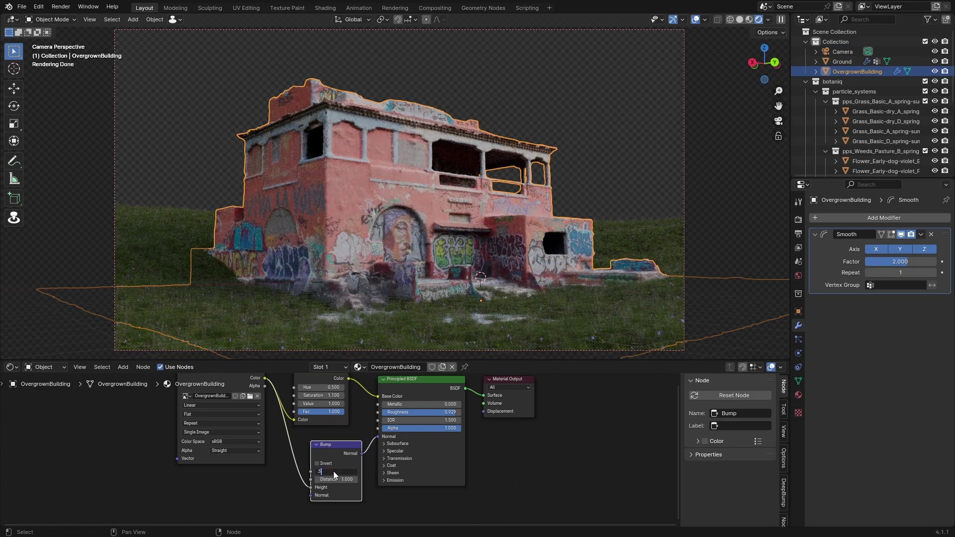
pyautogui.press('Return')
pyautogui.click(607, 112)
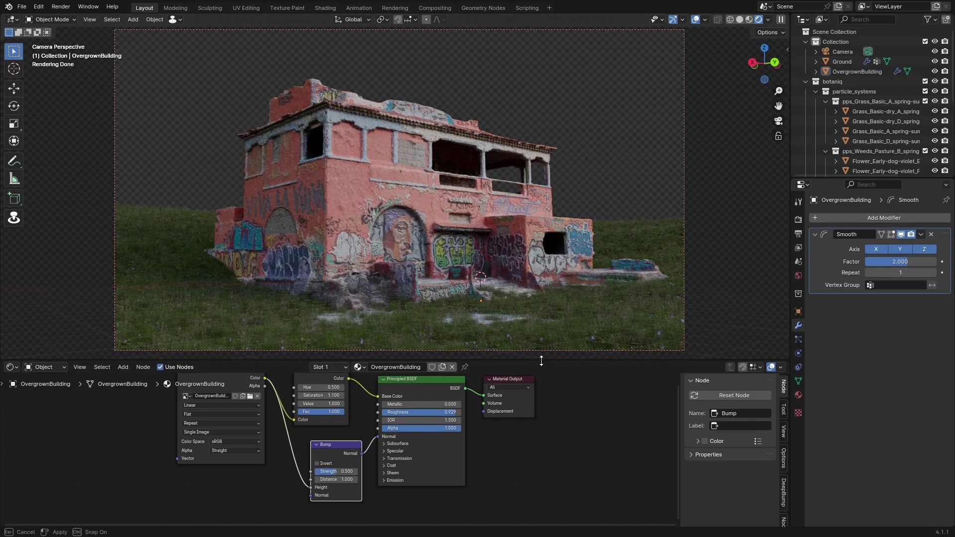
pyautogui.moveTo(541, 360); pyautogui.dragTo(543, 517)
pyautogui.scroll(1, 574, 178)
# Import the car model and place its mesh Mesh_0 in the main Collection.
pyautogui.click(22, 7)
pyautogui.moveTo(43, 147)
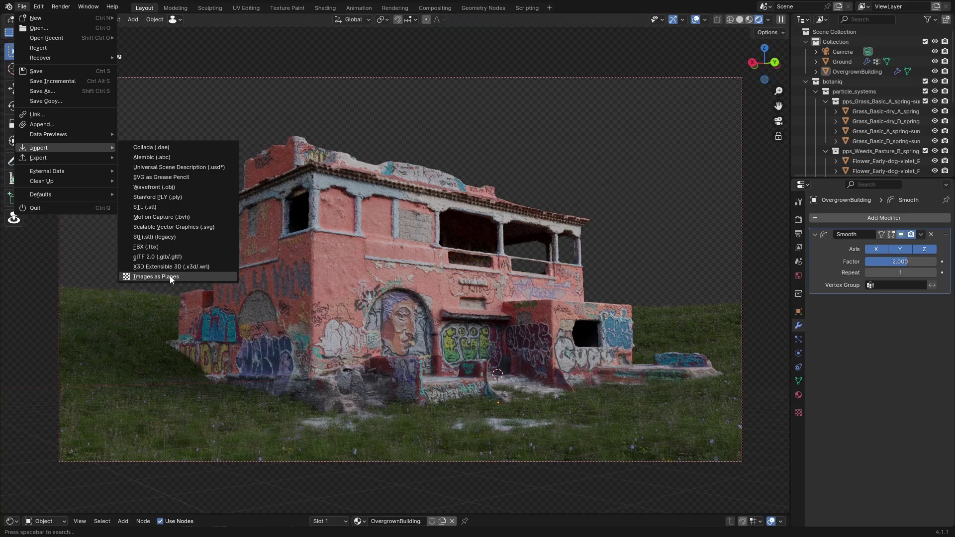
pyautogui.click(164, 275)
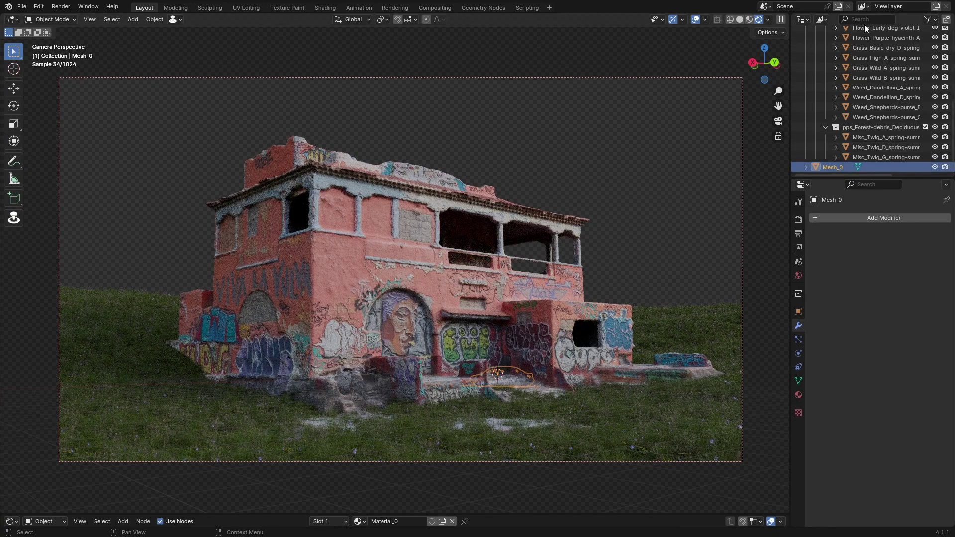
pyautogui.scroll(10, 872, 55)
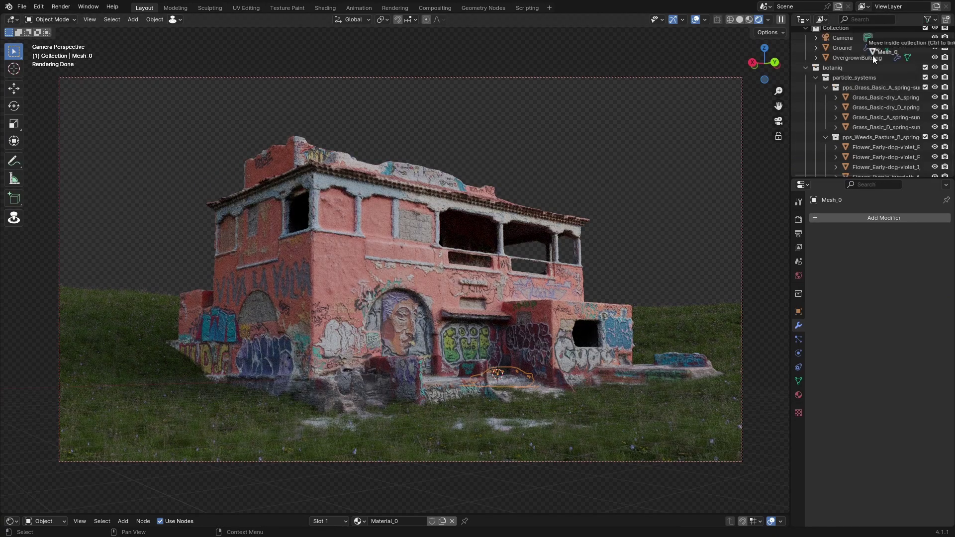
# Reduce the viewport display of the ground's scattered particles, setting the weeds to 20%, and save the file.
pyautogui.click(860, 44)
pyautogui.press('n')
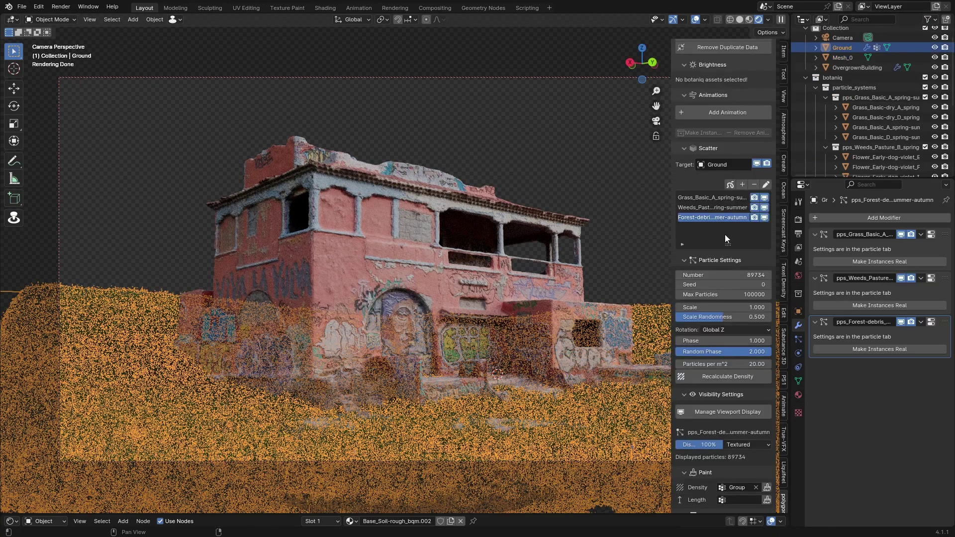
pyautogui.click(715, 207)
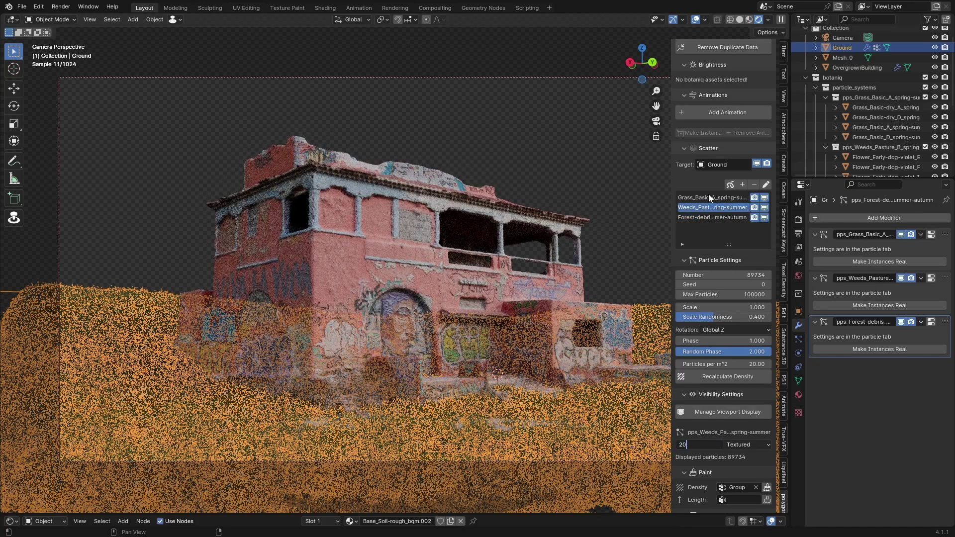
pyautogui.press('n')
pyautogui.click(589, 232)
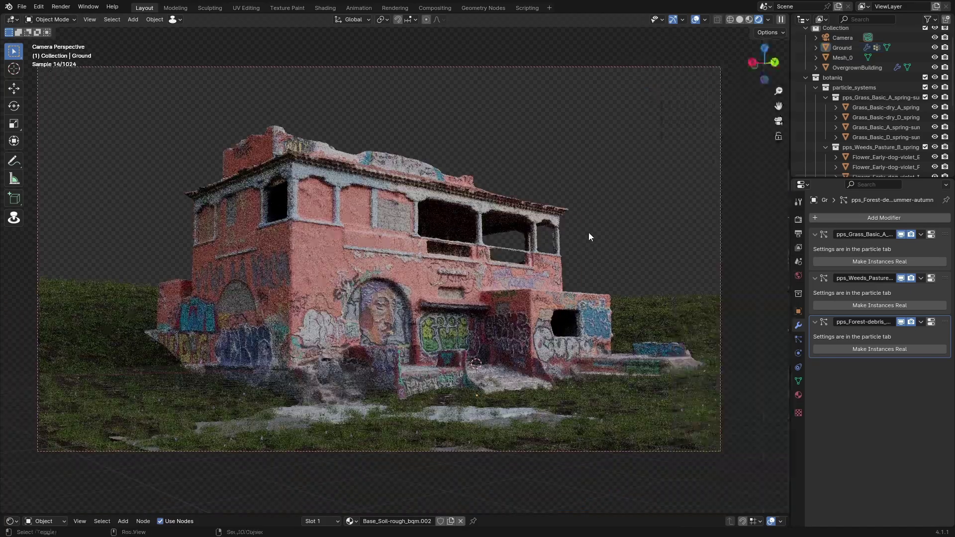
pyautogui.keyDown('shift'); pyautogui.moveTo(588, 232); pyautogui.dragTo(616, 244, button='middle'); pyautogui.keyUp('shift')
pyautogui.hotkey('ctrl', 's')
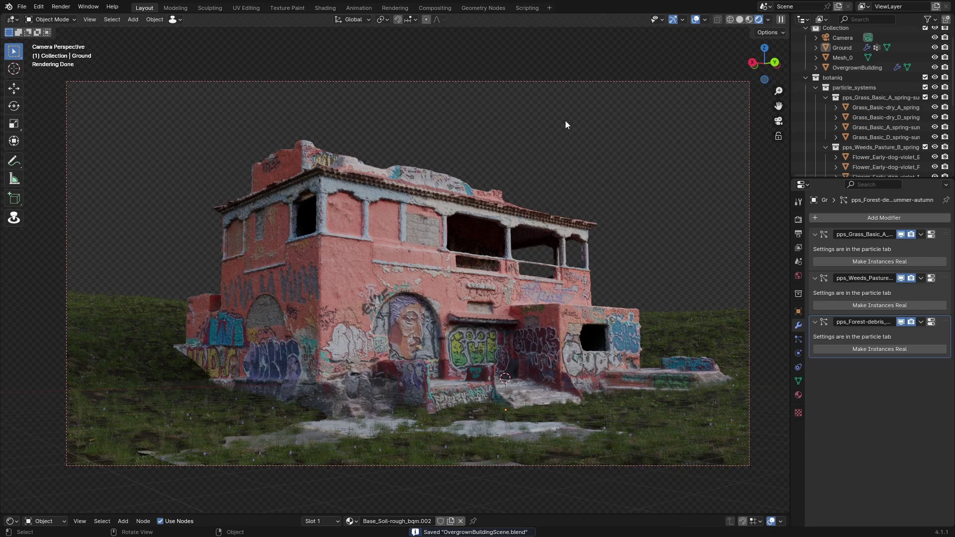
# Try reframing the camera slightly with the Thirds composition guide shown.
pyautogui.click(67, 254)
pyautogui.click(798, 354)
pyautogui.click(823, 385)
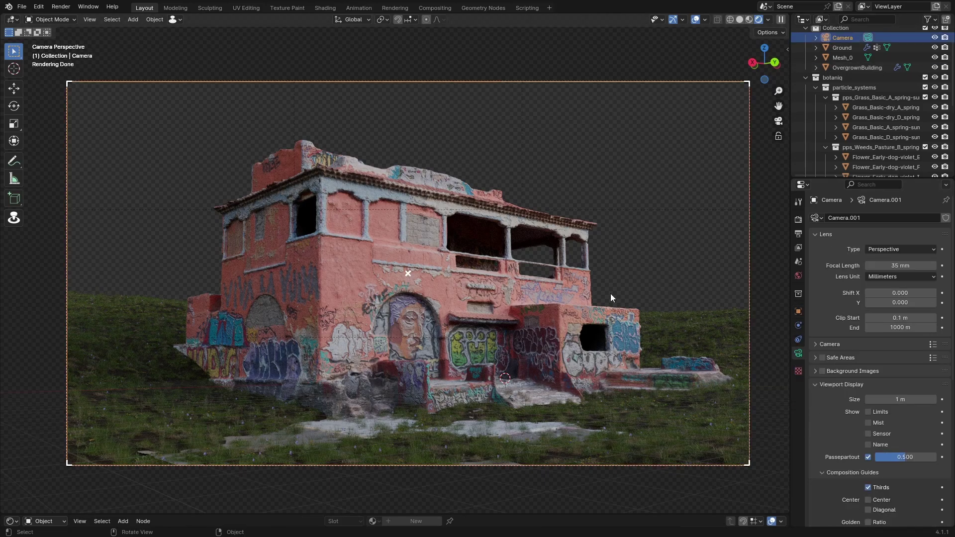
pyautogui.press('g')
pyautogui.click(776, 301)
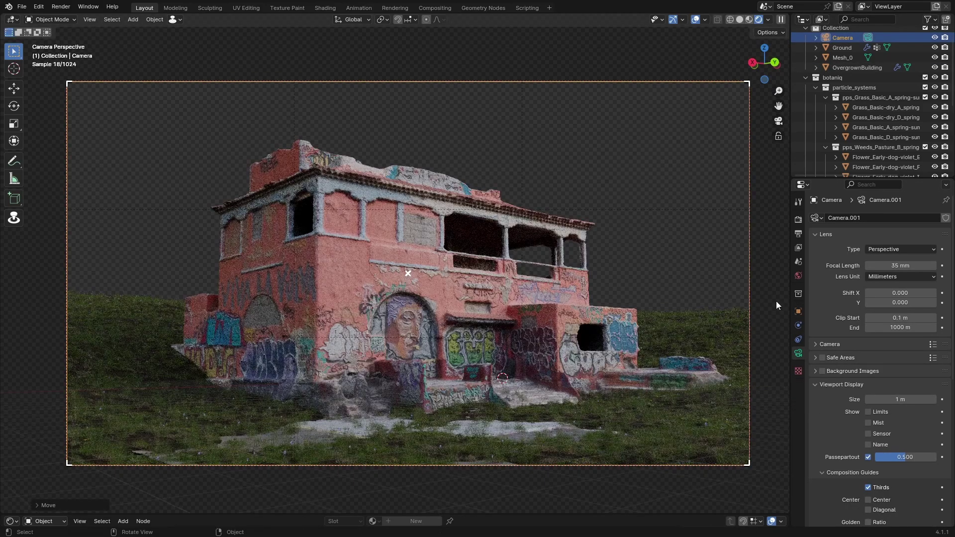
pyautogui.hotkey('ctrl', 'z')
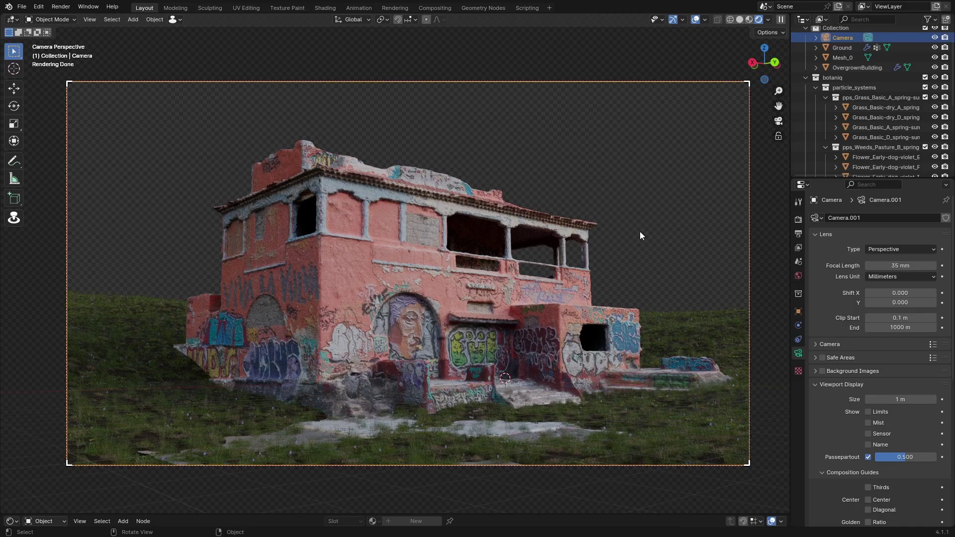
# Rename the imported mesh as Car, move it across the ground in front of the building and adjust its height.
pyautogui.click(837, 48)
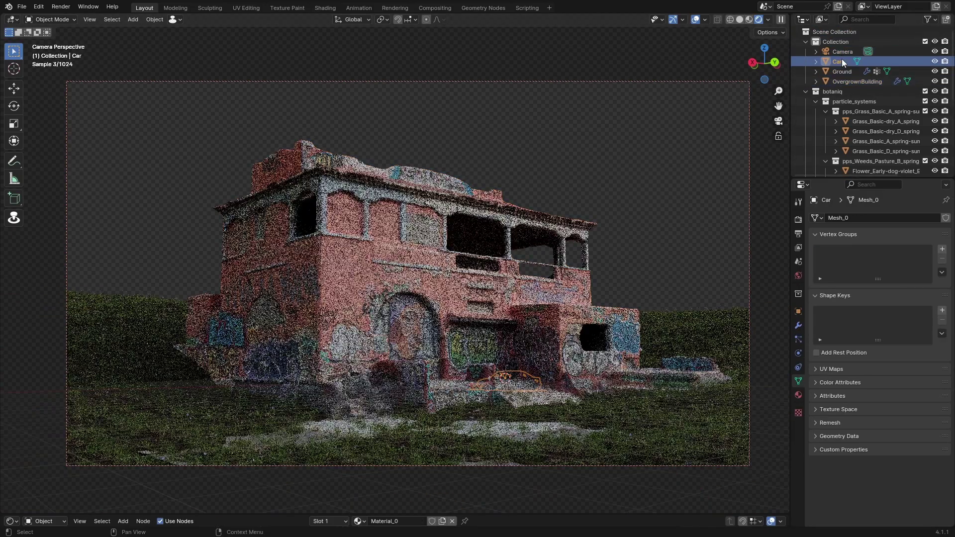
pyautogui.press('g')
pyautogui.hotkey('shift', 'z')
pyautogui.click(526, 394)
pyautogui.scroll(4, 533, 396)
pyautogui.moveTo(526, 394)
pyautogui.mouseDown(button='middle')
pyautogui.moveTo(498, 445)
pyautogui.moveTo(522, 398)
pyautogui.mouseUp(button='middle')
pyautogui.press('g')
pyautogui.press('z')
pyautogui.click(507, 432)
pyautogui.press('g')
pyautogui.press('z')
pyautogui.click(485, 453)
# Rotate the car about the Z axis and shift it horizontally in front of the building's steps.
pyautogui.press('r')
pyautogui.press('z')
pyautogui.click(522, 373)
pyautogui.press('g')
pyautogui.hotkey('shift', 'z')
pyautogui.click(485, 209)
pyautogui.press('KP_0')
# Adjust the car's tilt and height so that it sits on the terrain.
pyautogui.press('z')
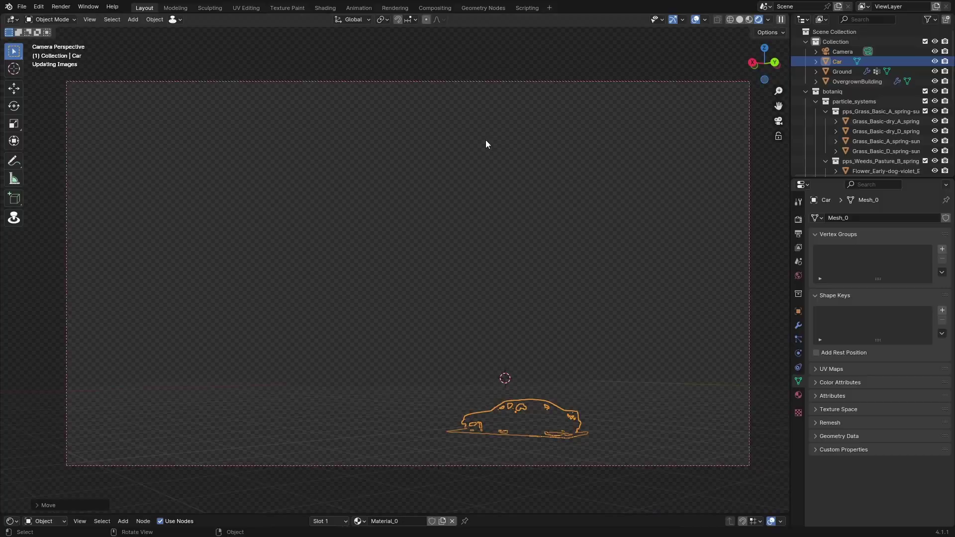
pyautogui.click(486, 143)
pyautogui.press('z')
pyautogui.press('g')
pyautogui.press('z')
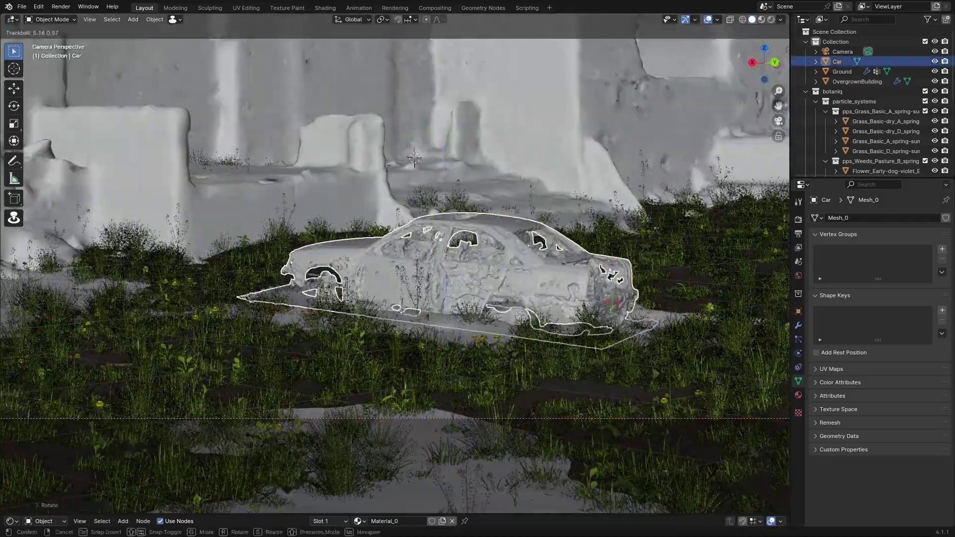
pyautogui.press('g')
pyautogui.press('z')
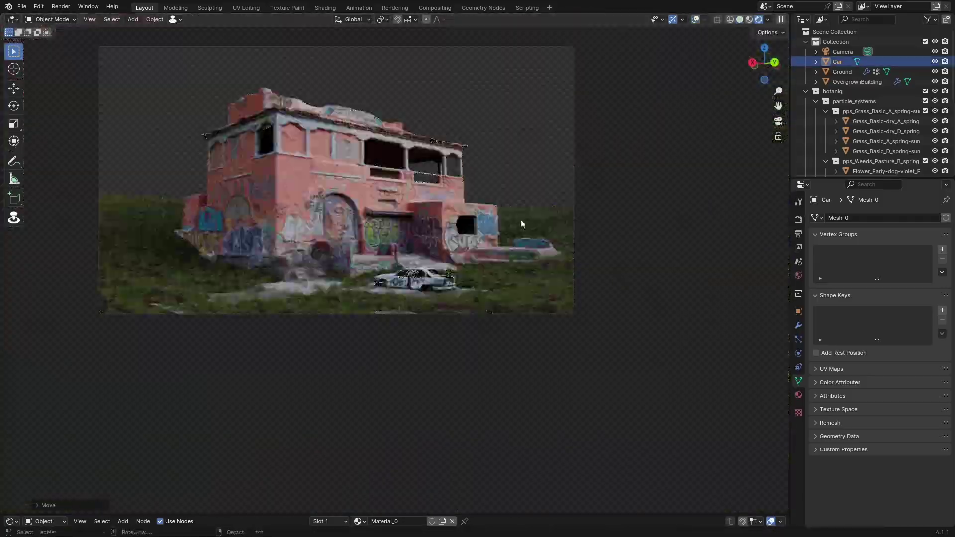
# Clear the car's rotation and turn it about the Z axis alone.
pyautogui.hotkey('alt', 'r')
pyautogui.press('r')
pyautogui.press('z')
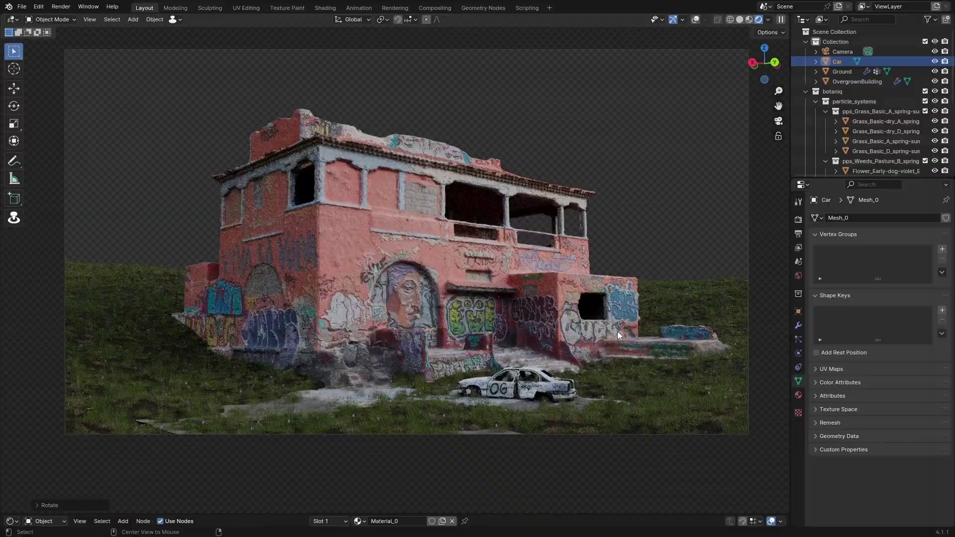
pyautogui.press('Return')
# Move the car horizontally to the grass before the building's near corner and rotate it about Z so its rear faces the camera.
pyautogui.press('g')
pyautogui.hotkey('shift', 'z')
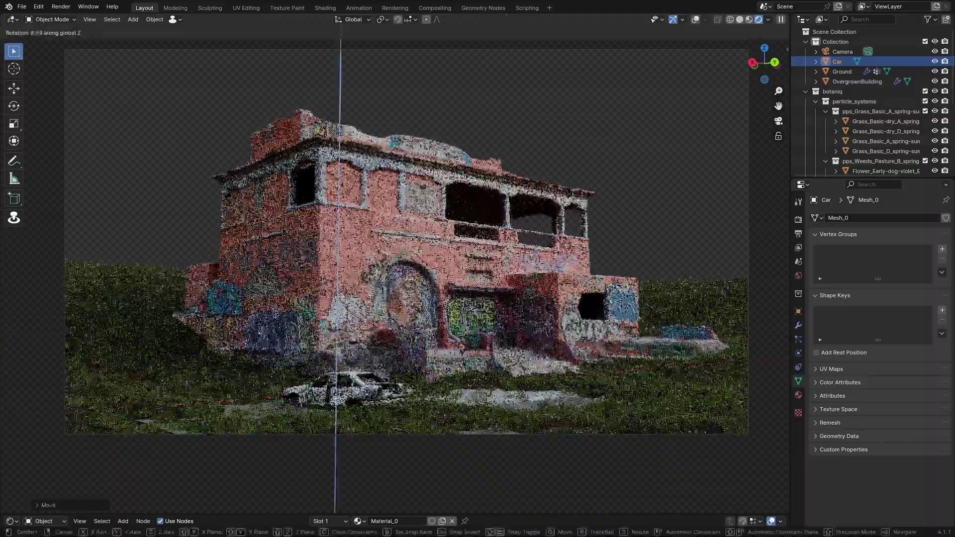
pyautogui.click(397, 398)
pyautogui.scroll(5, 363, 400)
pyautogui.press('r')
pyautogui.press('z')
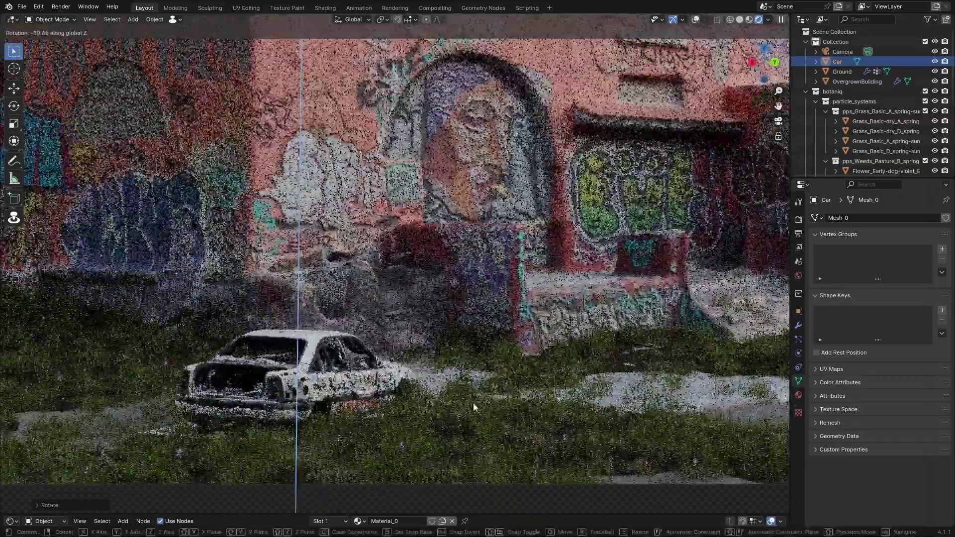
pyautogui.click(473, 407)
# Move the car along the Z axis to settle it into the grass.
pyautogui.press('g')
pyautogui.press('z')
pyautogui.click(443, 385)
pyautogui.scroll(-5, 443, 385)
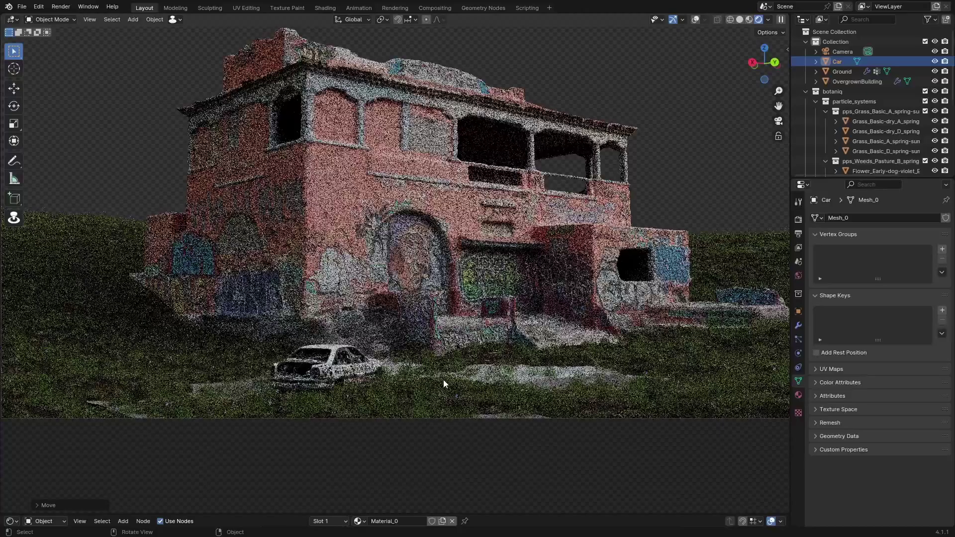
# Merge the car mesh's vertices by distance.
pyautogui.press('Tab')
pyautogui.scroll(-2, 510, 233)
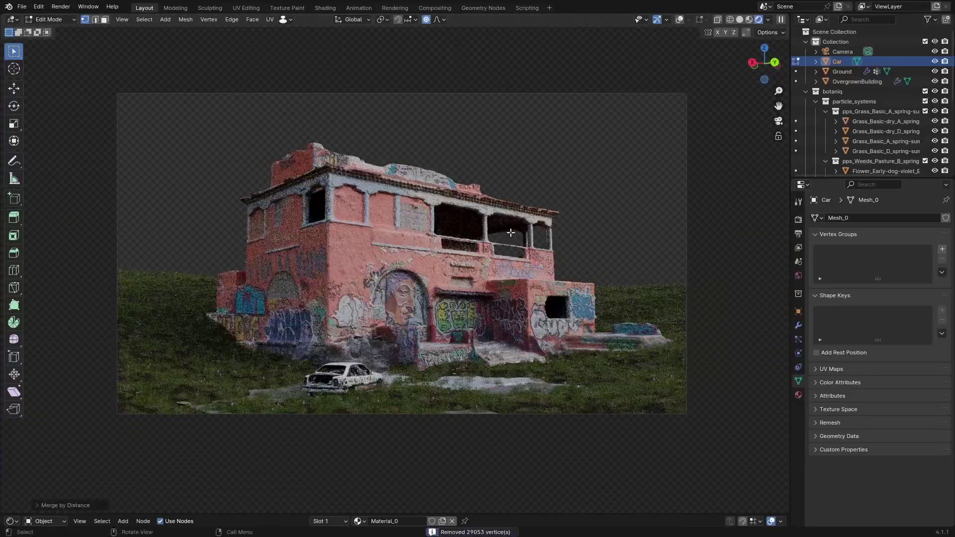
pyautogui.press('Tab')
pyautogui.scroll(1, 543, 285)
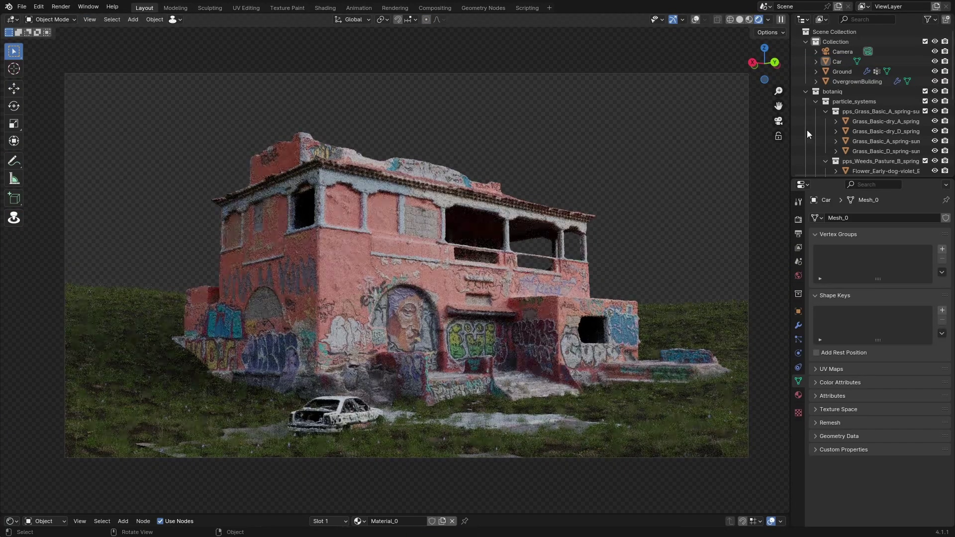
# Select the ground and add a second vertex group to it, viewing the scene from above.
pyautogui.press('n')
pyautogui.click(656, 313)
pyautogui.press('n')
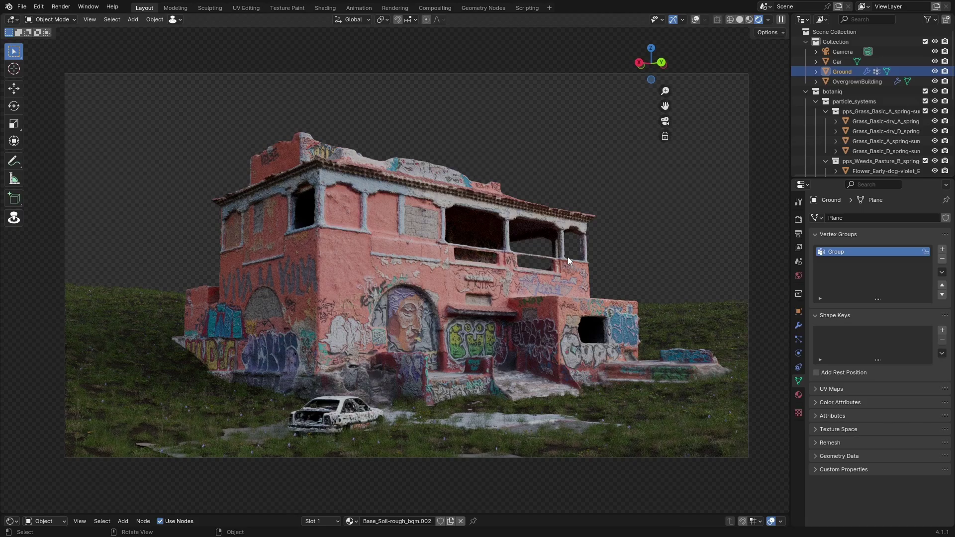
pyautogui.moveTo(568, 256); pyautogui.dragTo(465, 235, button='middle')
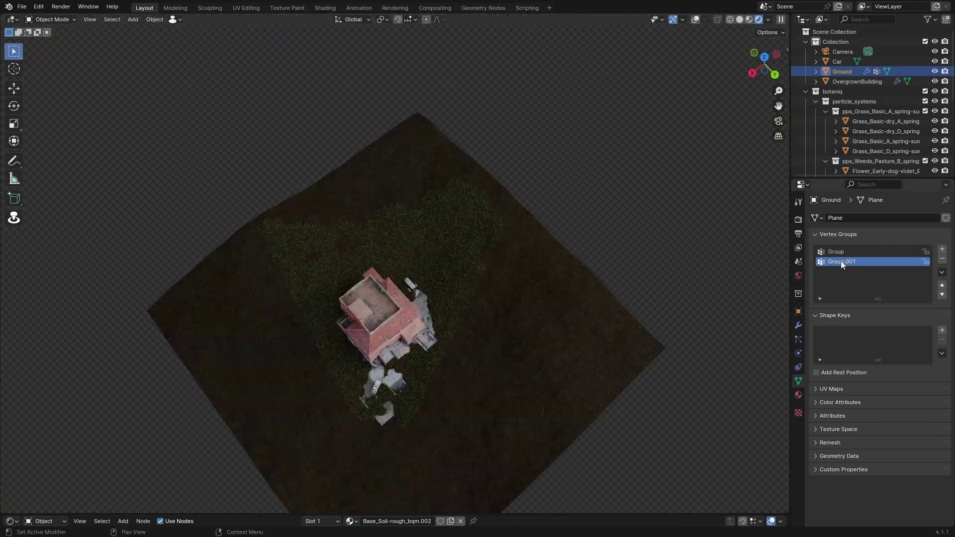
# Rename the ground's two vertex groups as Grass and Trees, and make the Trees group active.
pyautogui.doubleClick(840, 260)
pyautogui.write('Trees')
pyautogui.doubleClick(847, 253)
pyautogui.write('Grass')
pyautogui.press('Return')
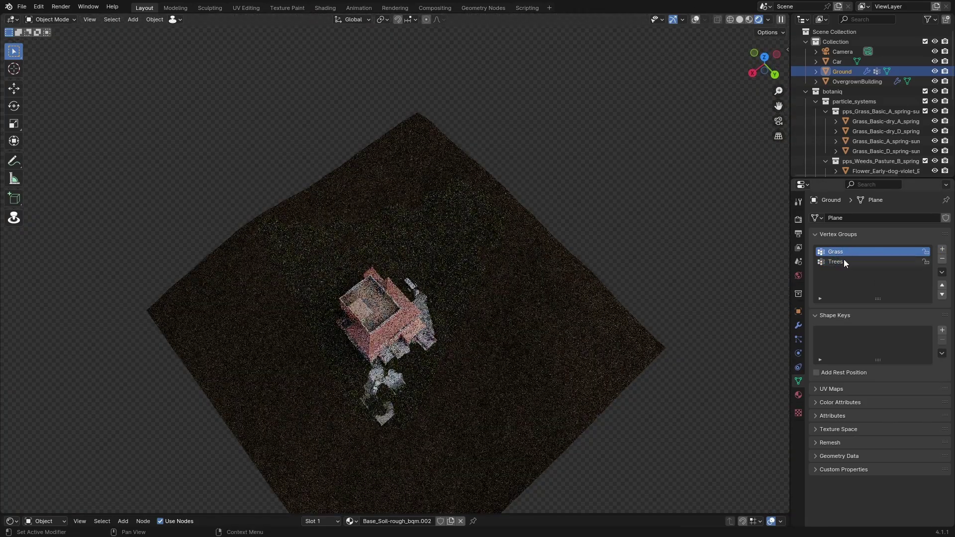
pyautogui.click(843, 260)
pyautogui.keyDown('shift'); pyautogui.moveTo(400, 227); pyautogui.dragTo(435, 253, button='middle'); pyautogui.keyUp('shift')
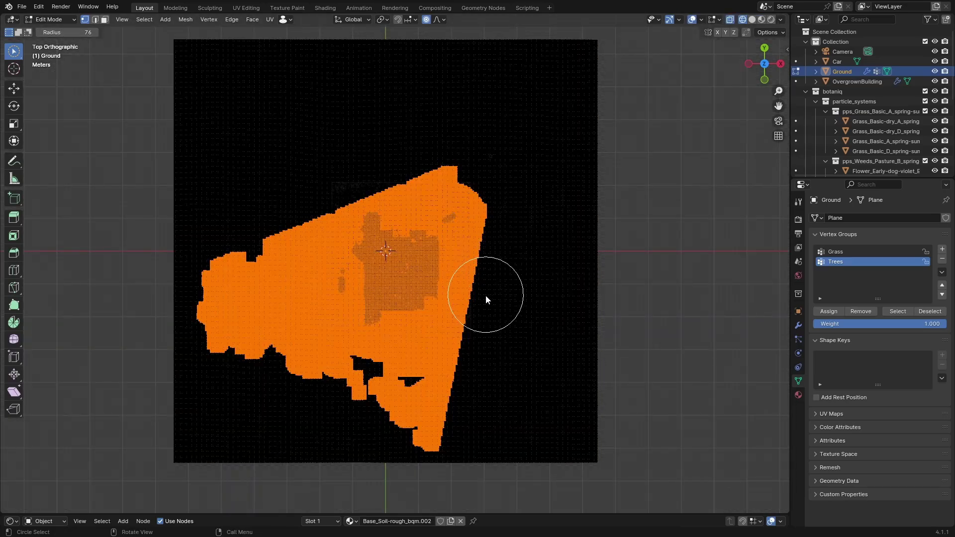
pyautogui.moveTo(484, 288)
pyautogui.mouseDown()
pyautogui.moveTo(473, 154)
pyautogui.moveTo(297, 167)
pyautogui.moveTo(357, 109)
pyautogui.mouseUp()
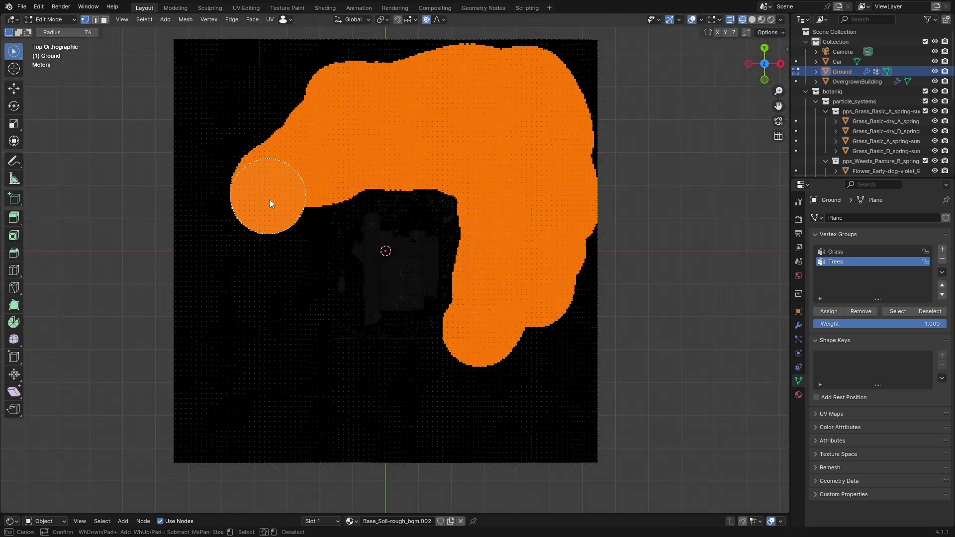
pyautogui.moveTo(269, 199); pyautogui.dragTo(278, 233)
pyautogui.press('KP_0')
pyautogui.moveTo(321, 213); pyautogui.dragTo(330, 256, button='middle')
# Circle-select the ground vertices behind and beside the building and assign them to the Trees vertex group.
pyautogui.press('KP_7')
pyautogui.scroll(-6, 318, 185)
pyautogui.moveTo(324, 190); pyautogui.dragTo(491, 305)
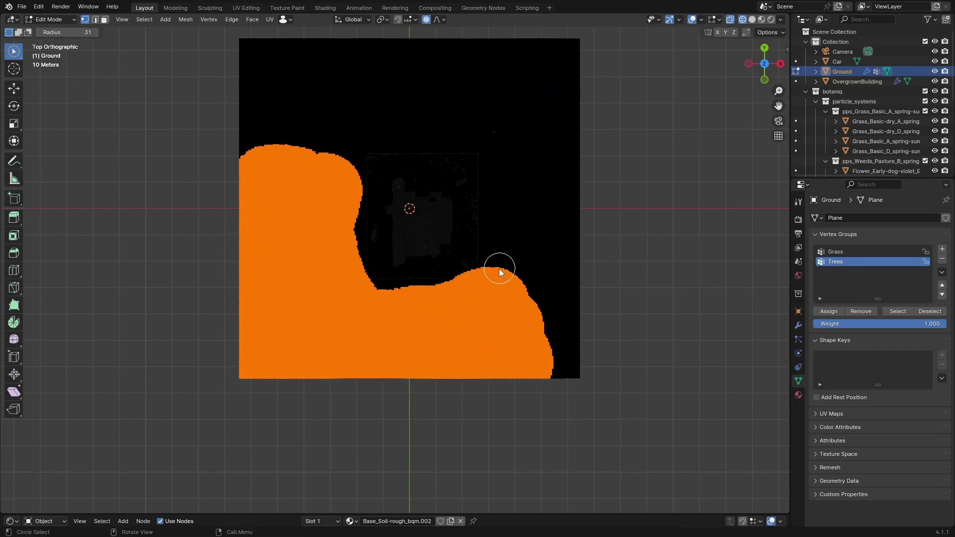
pyautogui.moveTo(352, 135); pyautogui.dragTo(266, 259, button='middle')
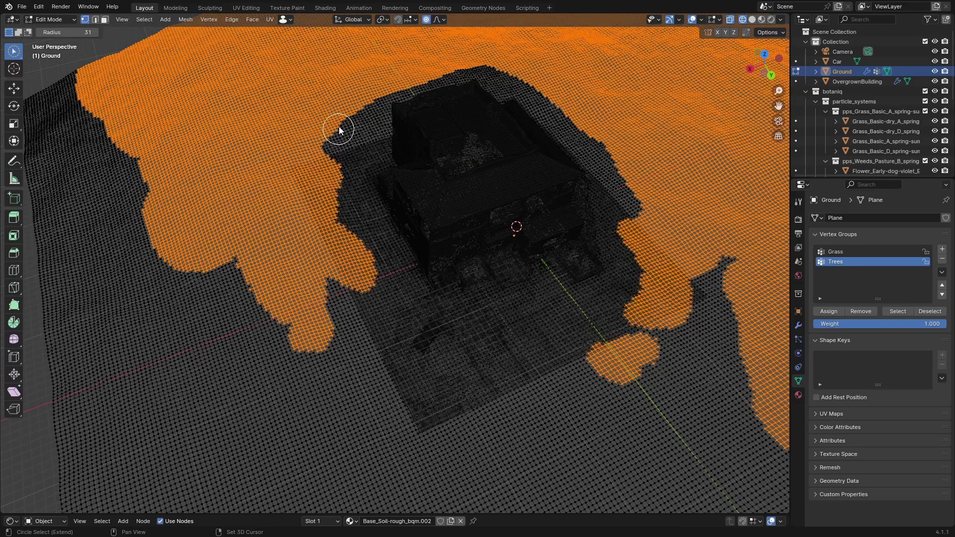
pyautogui.moveTo(339, 130); pyautogui.dragTo(416, 176, button='middle')
pyautogui.press('KP_0')
pyautogui.keyDown('shift'); pyautogui.moveTo(468, 197); pyautogui.dragTo(484, 199, button='middle'); pyautogui.keyUp('shift')
pyautogui.press('Tab')
# Create a new, empty Botaniq scatter system named Trees on the ground.
pyautogui.press('n')
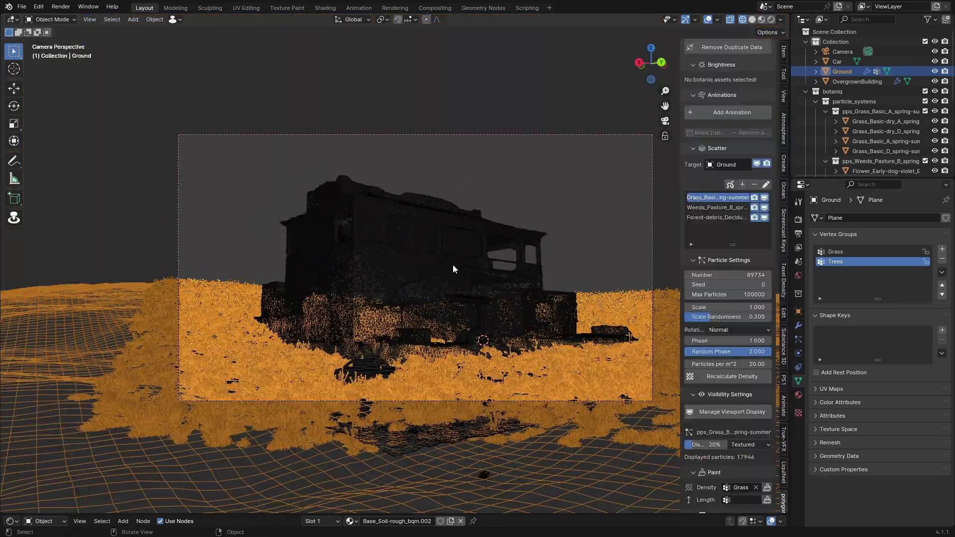
pyautogui.click(742, 185)
pyautogui.click(792, 185)
pyautogui.click(753, 197)
pyautogui.write('Trees')
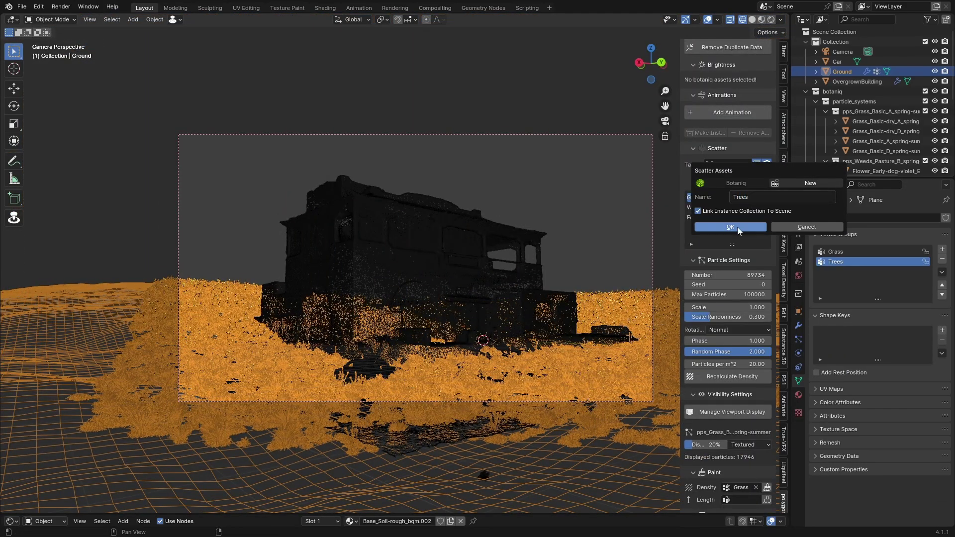
pyautogui.scroll(2, 667, 222)
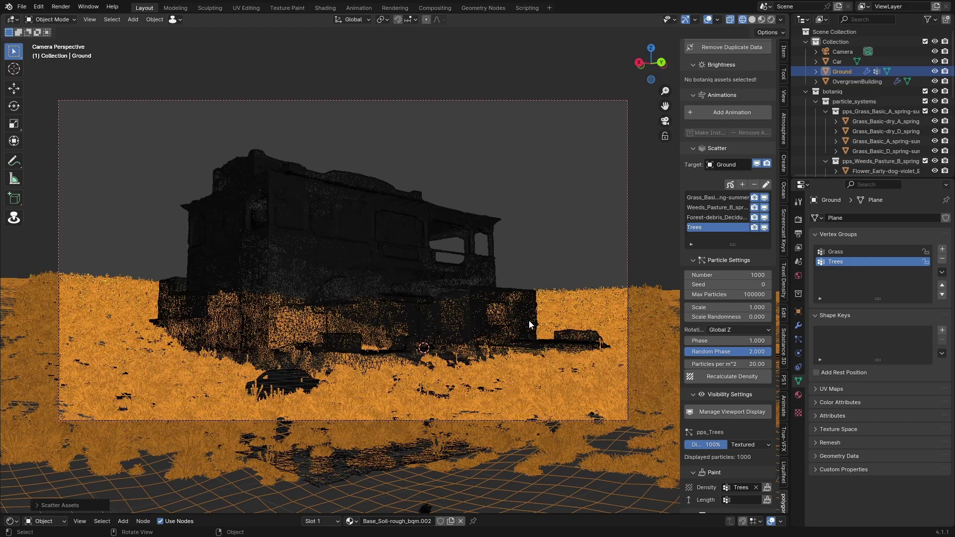
# Set the viewport display percentage of the grass and forest-debris scatters to 0%.
pyautogui.click(726, 197)
pyautogui.click(704, 446)
pyautogui.write('0')
pyautogui.press('Return')
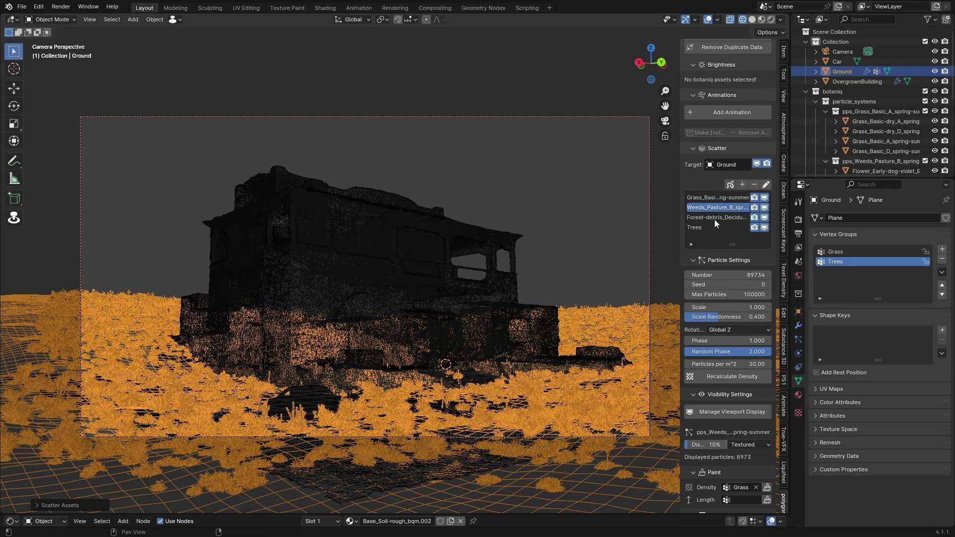
pyautogui.click(713, 218)
pyautogui.click(704, 445)
pyautogui.write('0')
pyautogui.press('Return')
pyautogui.keyDown('shift'); pyautogui.moveTo(449, 308); pyautogui.dragTo(443, 314, button='middle'); pyautogui.keyUp('shift')
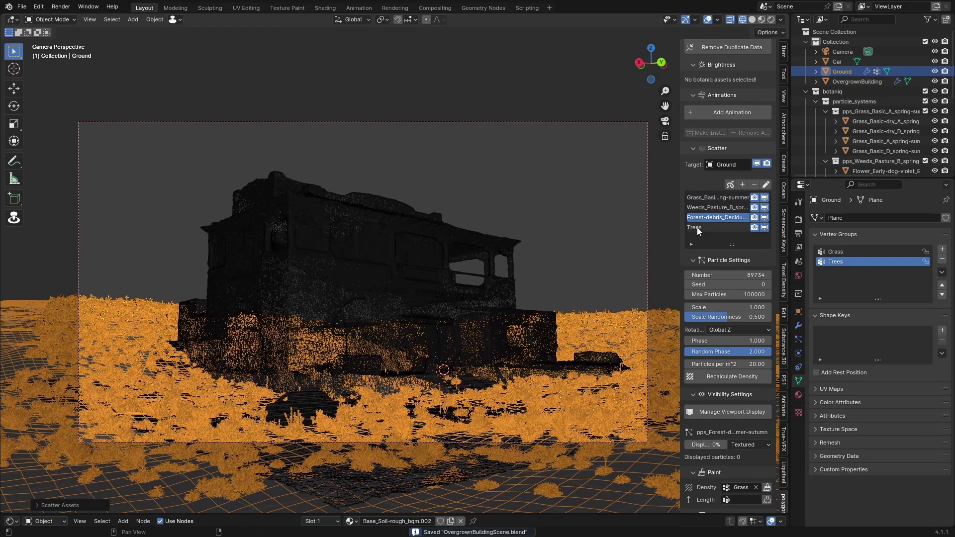
# Set the Trees scatter's number to 100 and append the coniferous assets Pinus ponderosa (A), (C) and (E).
pyautogui.press('n')
pyautogui.keyDown('shift'); pyautogui.moveTo(556, 230); pyautogui.dragTo(567, 209, button='middle'); pyautogui.keyUp('shift')
pyautogui.press('n')
pyautogui.scroll(-11, 726, 437)
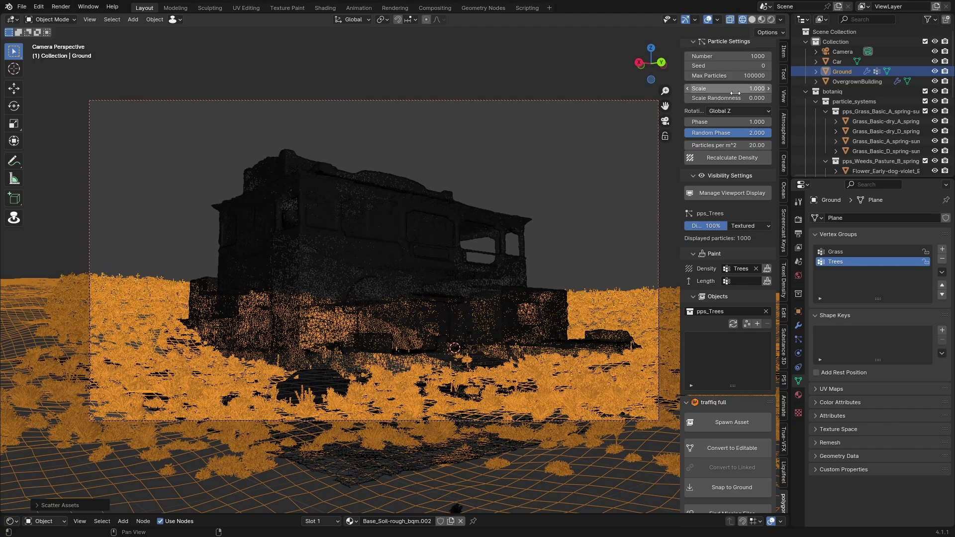
pyautogui.click(761, 360)
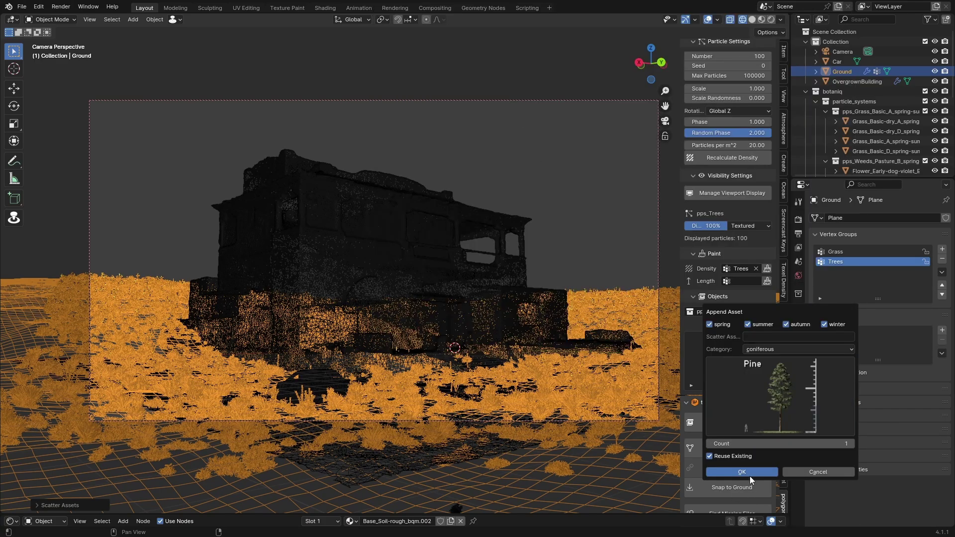
pyautogui.click(750, 495)
pyautogui.click(750, 495)
pyautogui.click(746, 351)
pyautogui.click(752, 398)
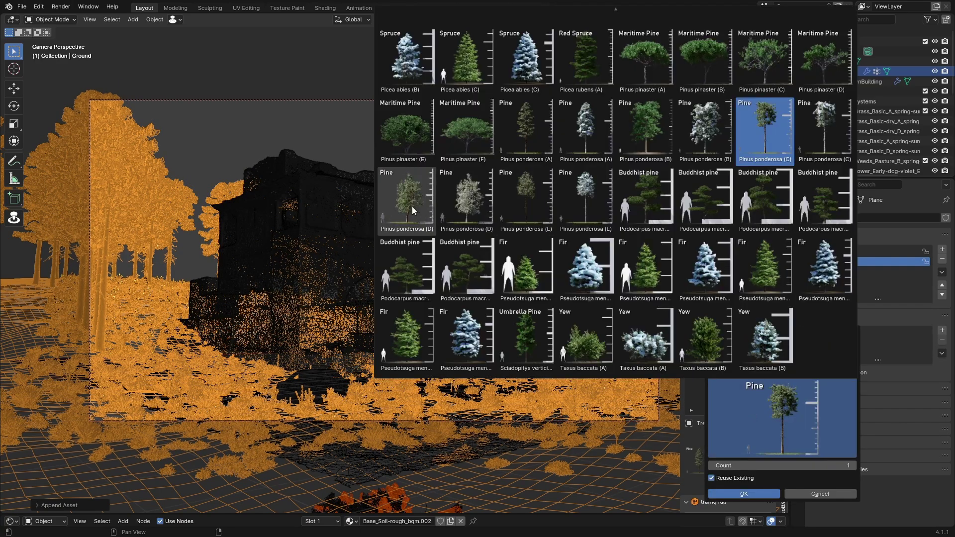
pyautogui.click(527, 199)
pyautogui.click(746, 492)
# Append the yews Taxus baccata (A) and (B) and the umbrella pine to the Trees scatter.
pyautogui.click(745, 351)
pyautogui.click(751, 398)
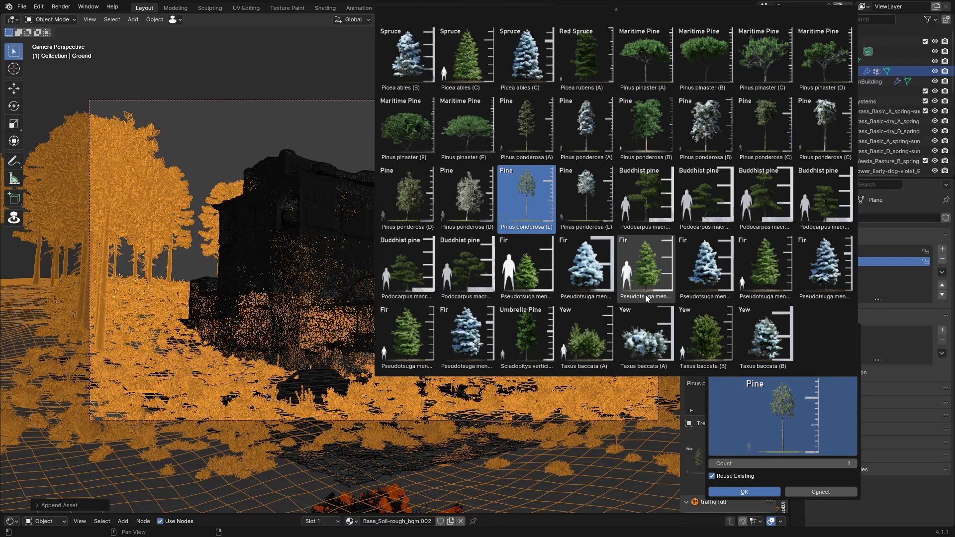
pyautogui.click(588, 368)
pyautogui.click(782, 418)
pyautogui.click(705, 338)
pyautogui.click(782, 418)
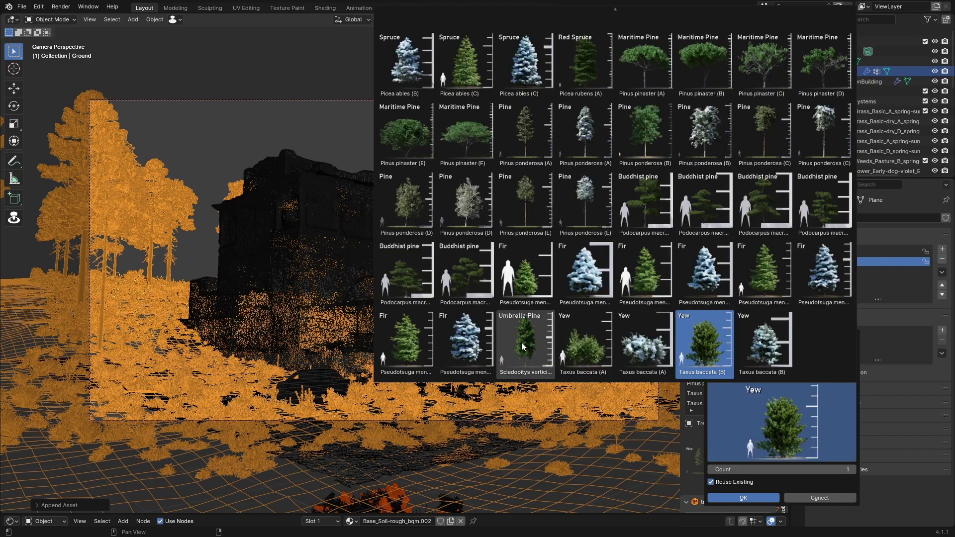
pyautogui.click(523, 347)
pyautogui.click(759, 500)
pyautogui.click(753, 350)
pyautogui.click(737, 397)
pyautogui.press('Escape')
pyautogui.press('Escape')
# Switch to rendered shading and set the Trees scatter's scale to 2 and number to 250.
pyautogui.click(597, 134)
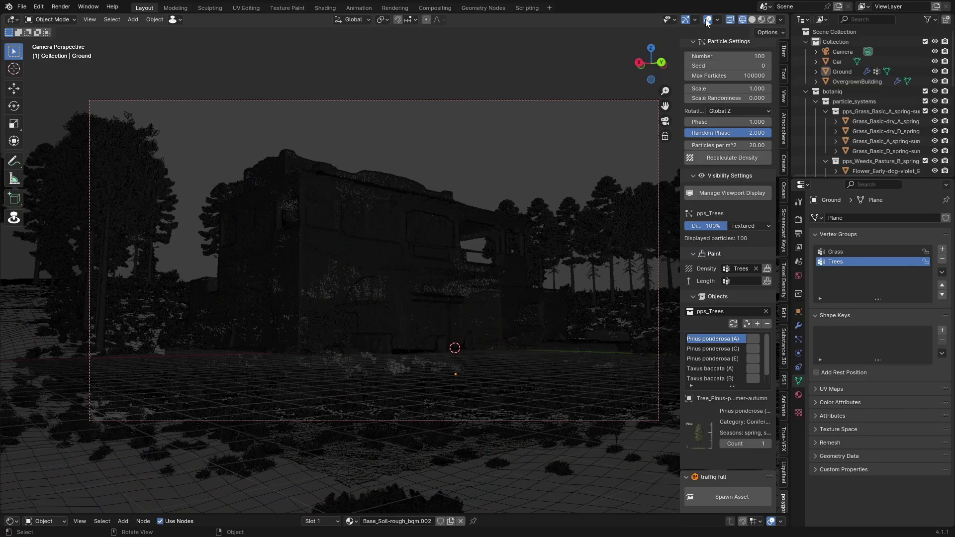
pyautogui.click(771, 19)
pyautogui.scroll(5, 731, 258)
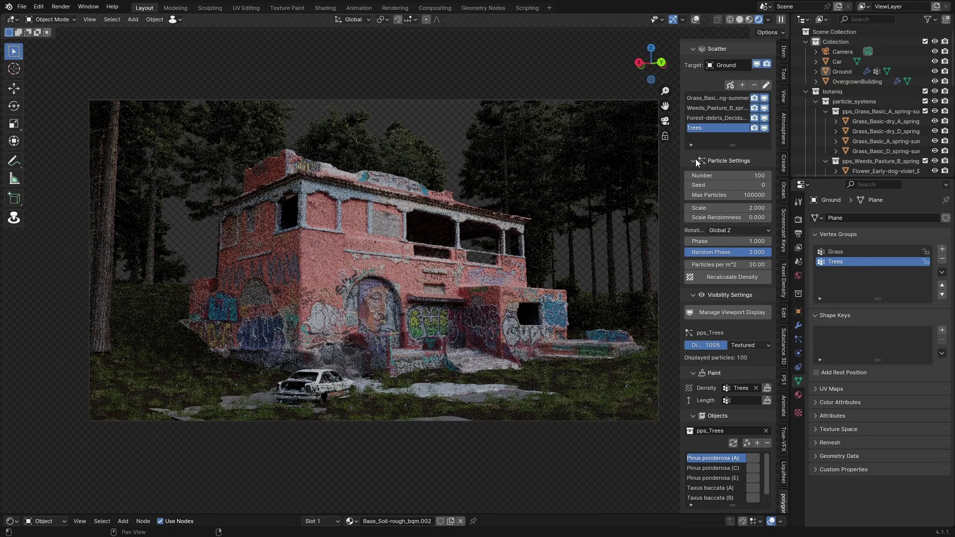
pyautogui.doubleClick(731, 176)
pyautogui.write('500')
pyautogui.press('Return')
pyautogui.doubleClick(741, 176)
pyautogui.write('250')
pyautogui.press('Return')
pyautogui.moveTo(378, 219); pyautogui.dragTo(316, 300, button='middle')
pyautogui.scroll(-5, 316, 301)
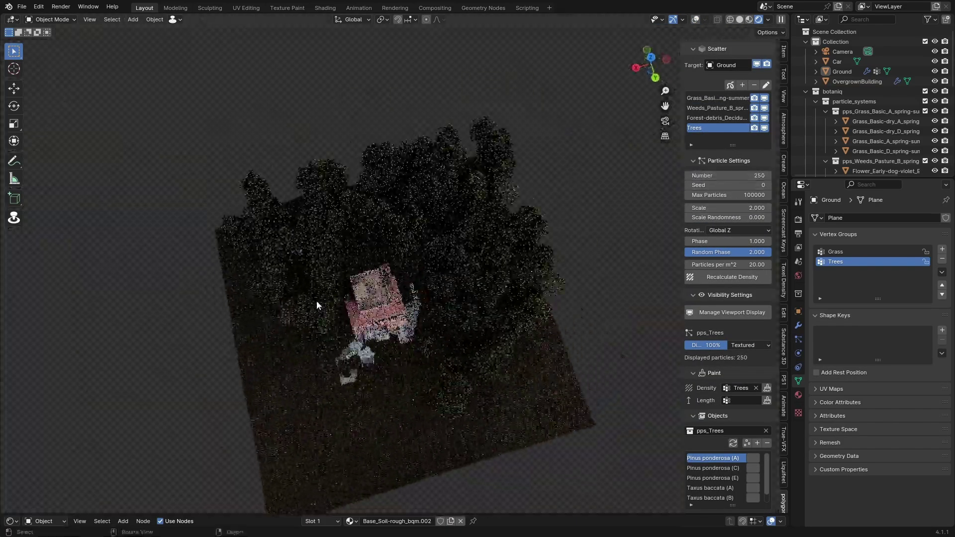
pyautogui.click(316, 300)
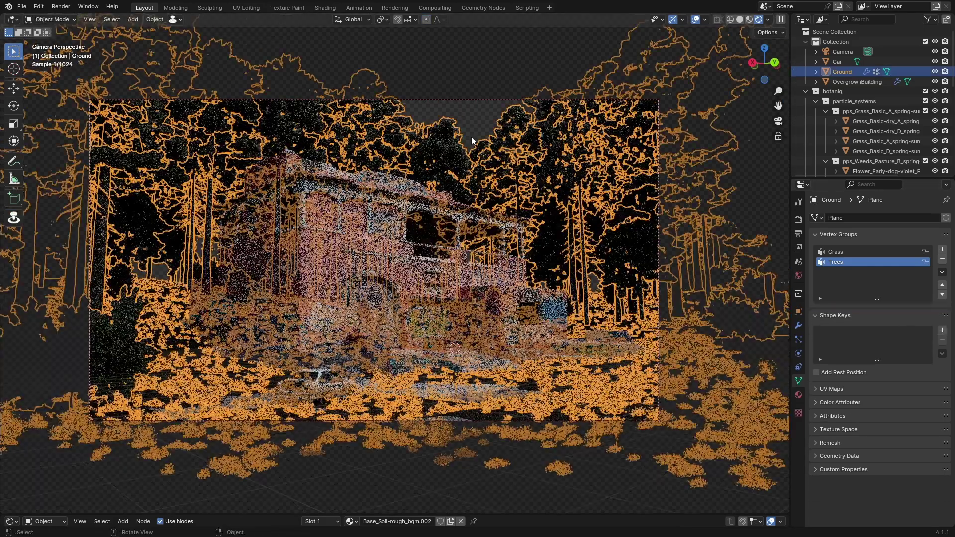
# Add a sun light, rotate it freely and move it upward beside the building.
pyautogui.hotkey('shift', 'alt', 'z')
pyautogui.hotkey('shift', 'a')
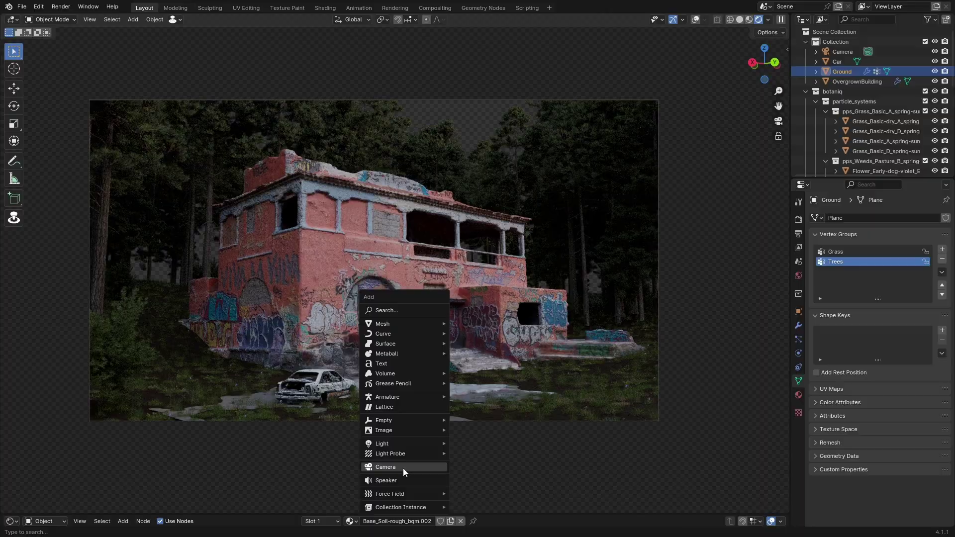
pyautogui.moveTo(409, 443)
pyautogui.click(468, 453)
pyautogui.press('r')
pyautogui.press('r')
pyautogui.click(670, 332)
pyautogui.press('g')
pyautogui.click(685, 224)
pyautogui.hotkey('shift', 'alt', 'z')
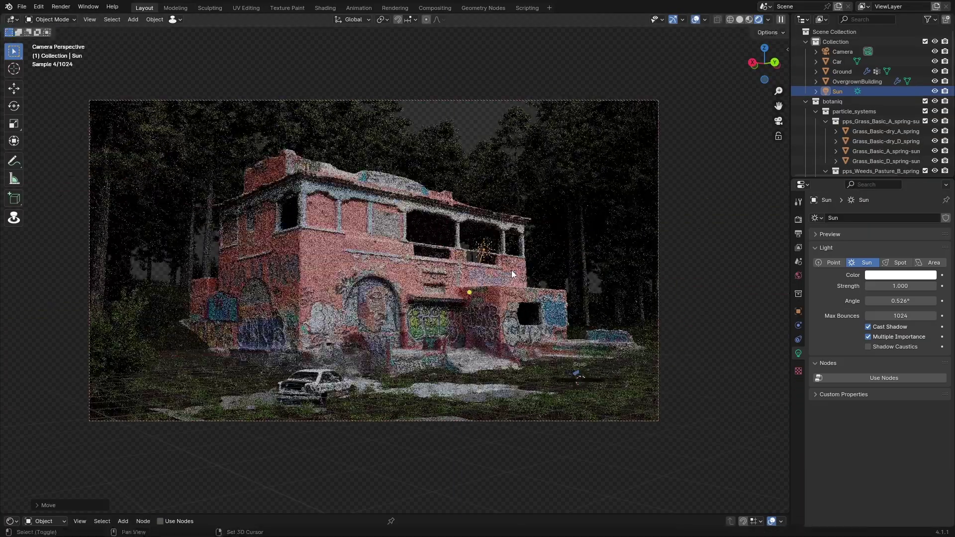
# Try the sun light with strength 2 and a tinted colour, and delete the light.
pyautogui.moveTo(895, 286); pyautogui.dragTo(923, 287)
pyautogui.doubleClick(921, 287)
pyautogui.write('2')
pyautogui.press('Return')
pyautogui.click(906, 276)
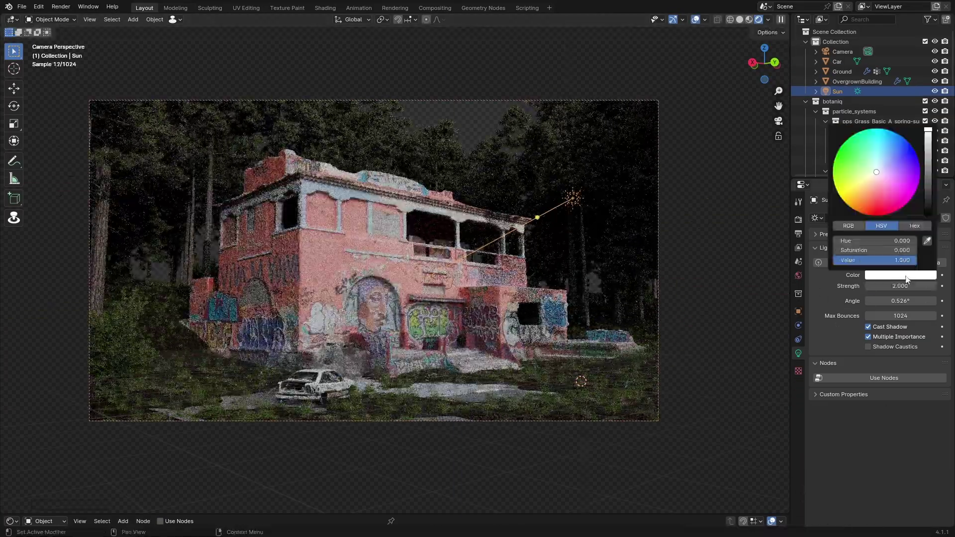
pyautogui.moveTo(880, 173); pyautogui.dragTo(869, 179)
pyautogui.press('Delete')
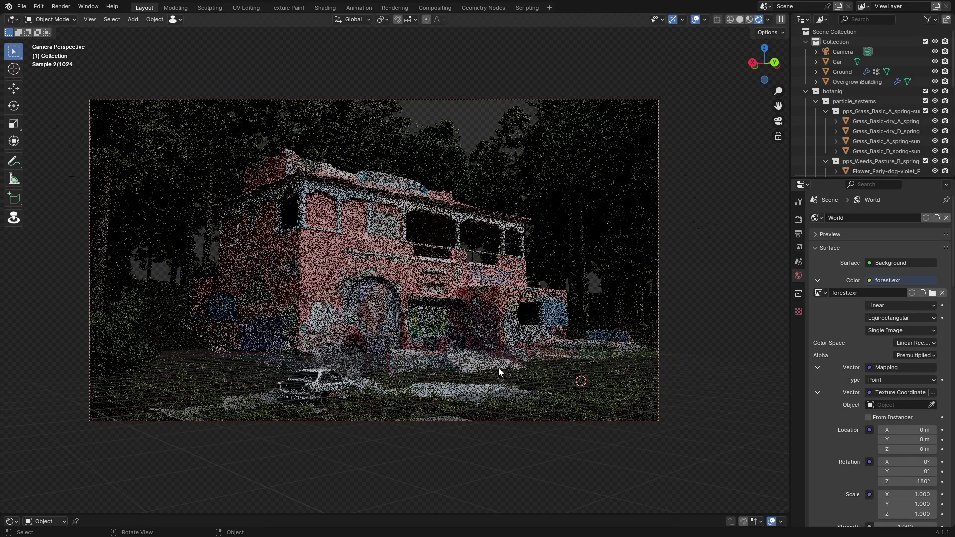
# Render a test image of the scene from the camera, inspect it and close the render.
pyautogui.scroll(-4, 816, 298)
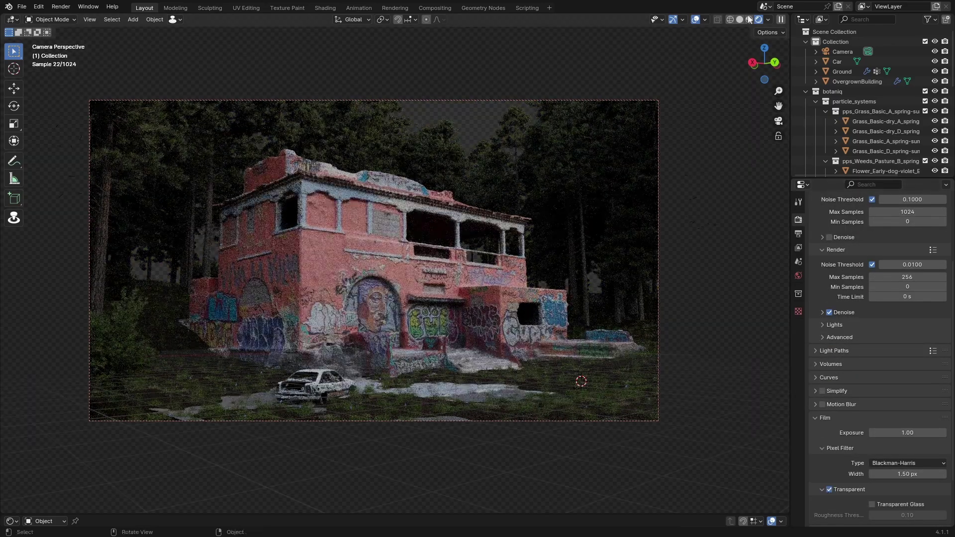
pyautogui.press('F12')
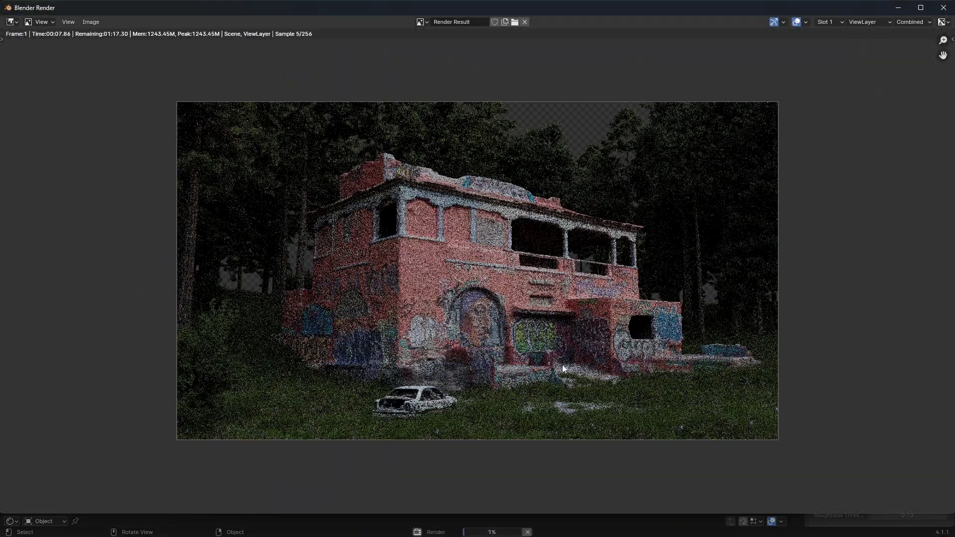
pyautogui.moveTo(535, 369); pyautogui.dragTo(475, 329, button='middle')
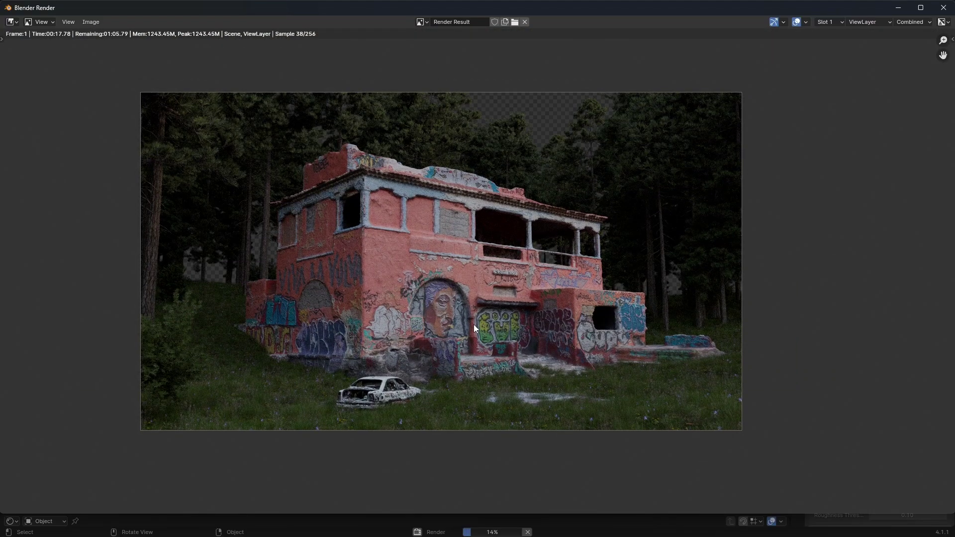
pyautogui.press('Escape')
# Remove all the pine, yew and umbrella pine assets from the ground's Trees scatter.
pyautogui.scroll(-18, 718, 401)
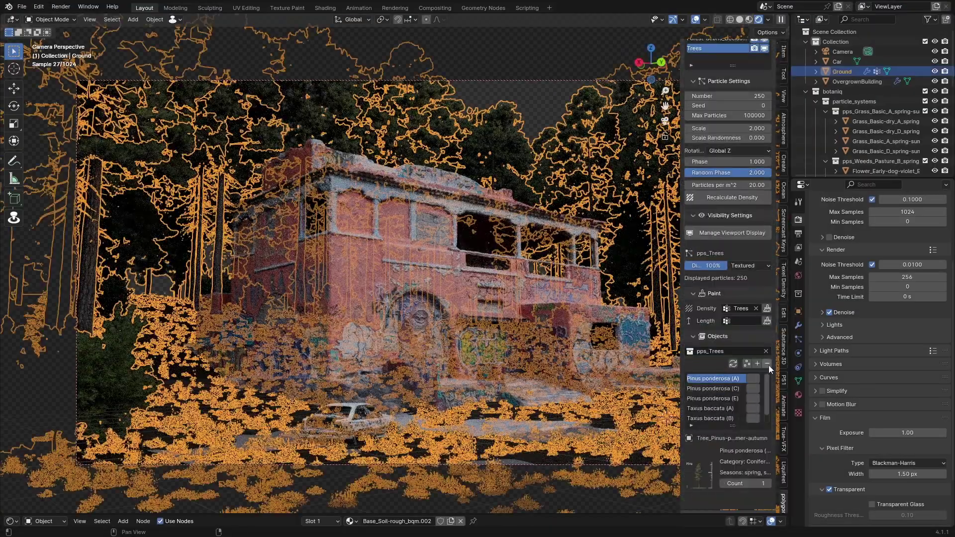
pyautogui.click(768, 365)
pyautogui.click(769, 365)
pyautogui.click(769, 365)
# Append the green deciduous linden Tilia europaea (A) to the Trees scatter and check it in the camera view.
pyautogui.click(756, 365)
pyautogui.click(769, 388)
pyautogui.click(769, 358)
pyautogui.click(763, 413)
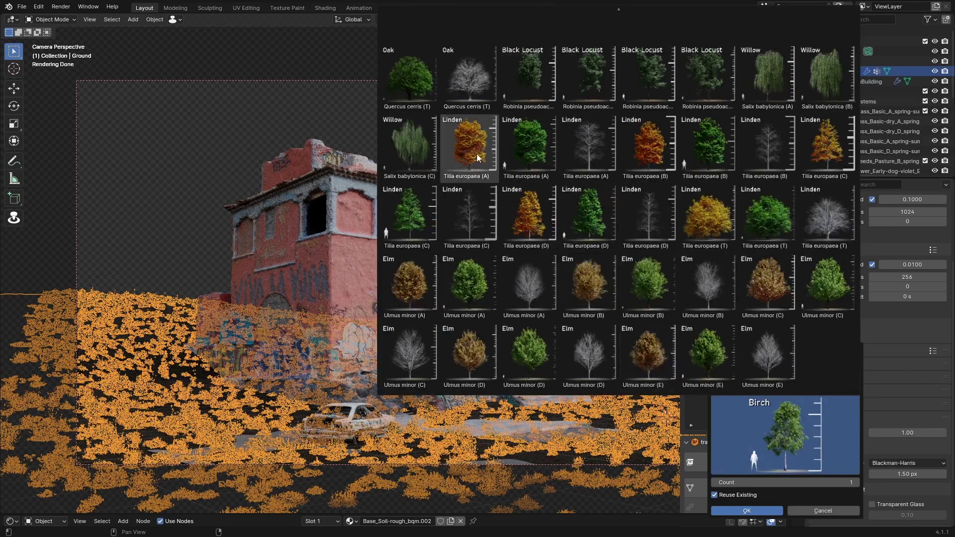
pyautogui.click(528, 149)
pyautogui.click(746, 511)
pyautogui.press('n')
pyautogui.keyDown('shift'); pyautogui.moveTo(449, 130); pyautogui.dragTo(475, 136, button='middle'); pyautogui.keyUp('shift')
pyautogui.click(475, 136)
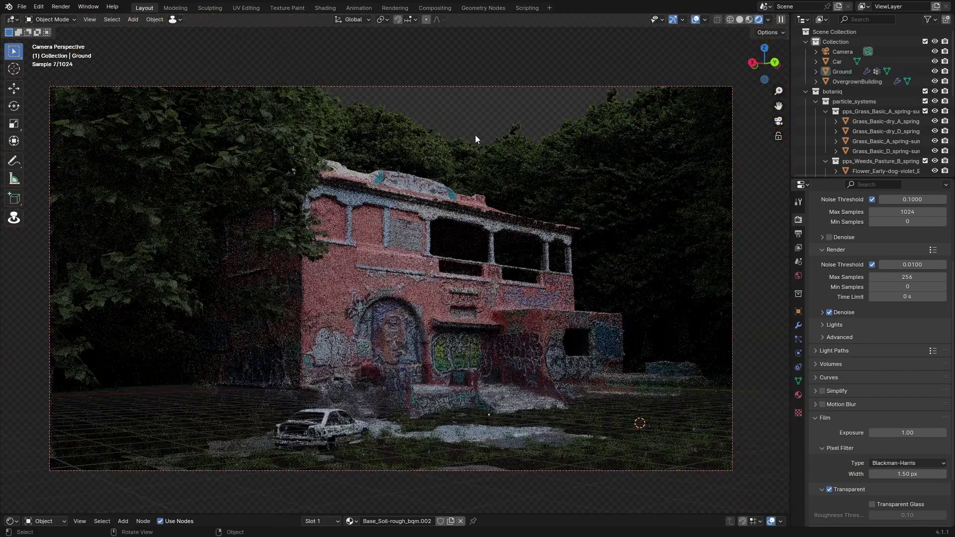
# Append the green lindens Tilia europaea (D) and (C) to the ground's Trees scatter.
pyautogui.scroll(-1, 388, 257)
pyautogui.click(587, 299)
pyautogui.press('n')
pyautogui.click(757, 363)
pyautogui.click(770, 423)
pyautogui.click(703, 146)
pyautogui.click(742, 511)
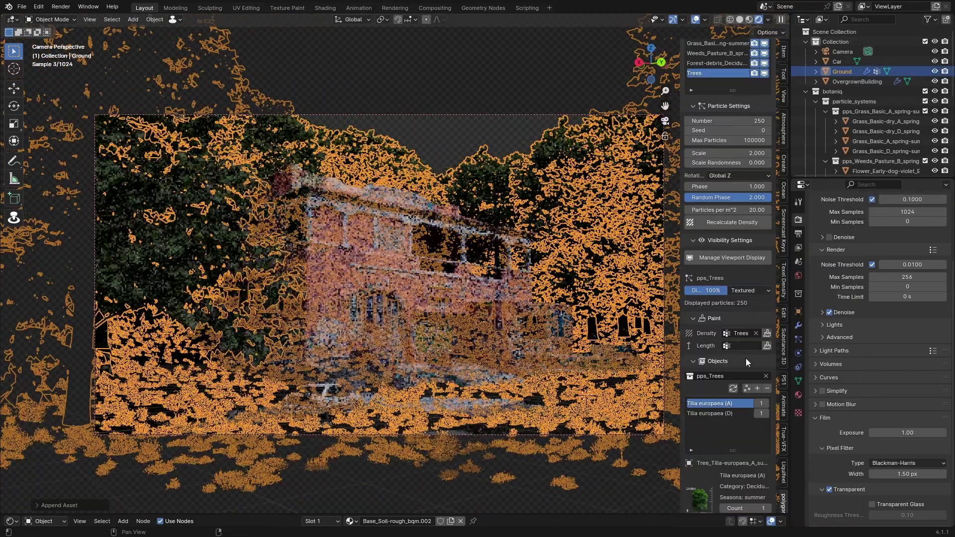
pyautogui.click(761, 388)
pyautogui.click(776, 448)
pyautogui.click(408, 228)
pyautogui.click(769, 526)
# Append the green lindens Tilia europaea (B) and (T) to the Trees scatter.
pyautogui.click(776, 447)
pyautogui.click(706, 162)
pyautogui.click(727, 473)
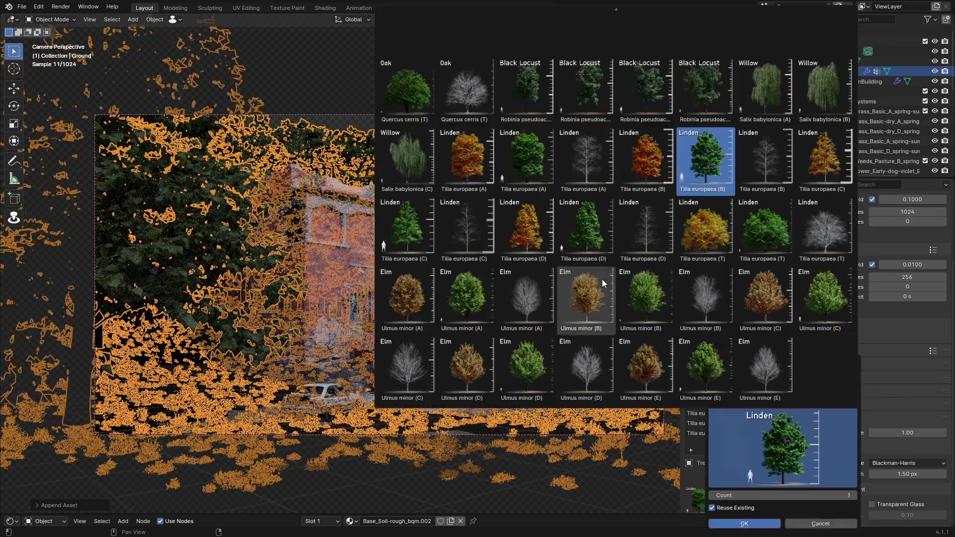
pyautogui.click(754, 243)
pyautogui.click(744, 524)
# Hide the viewport overlays and set the Trees scatter's scale to 1.5 and scale randomness to 0.3.
pyautogui.click(695, 20)
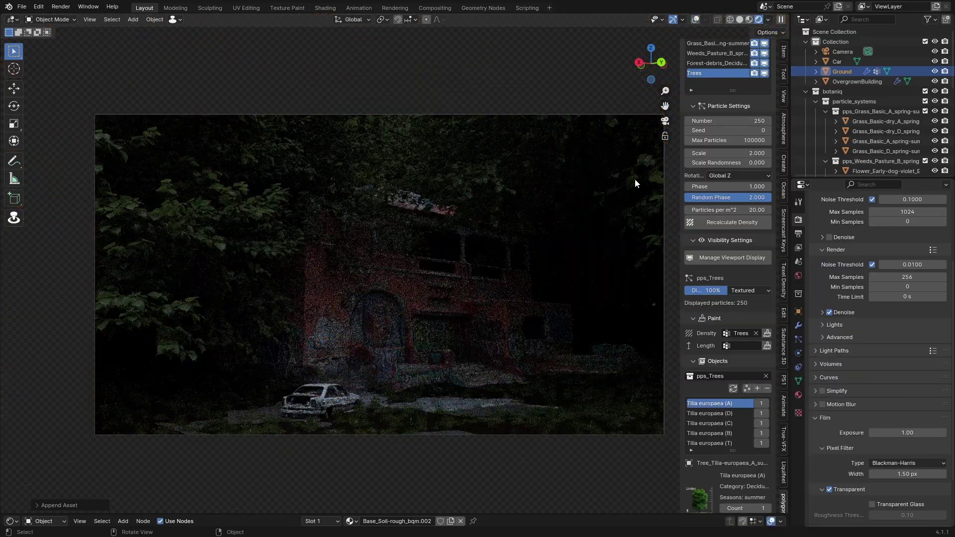
pyautogui.moveTo(716, 153); pyautogui.dragTo(692, 154)
pyautogui.doubleClick(696, 153)
pyautogui.write('1.5')
pyautogui.press('Return')
pyautogui.doubleClick(701, 162)
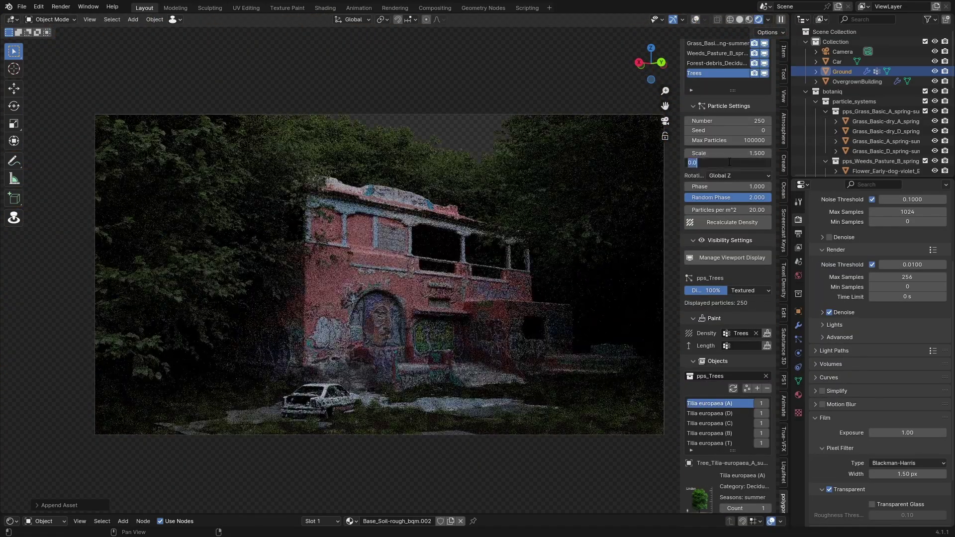
pyautogui.write('0.3')
pyautogui.press('Return')
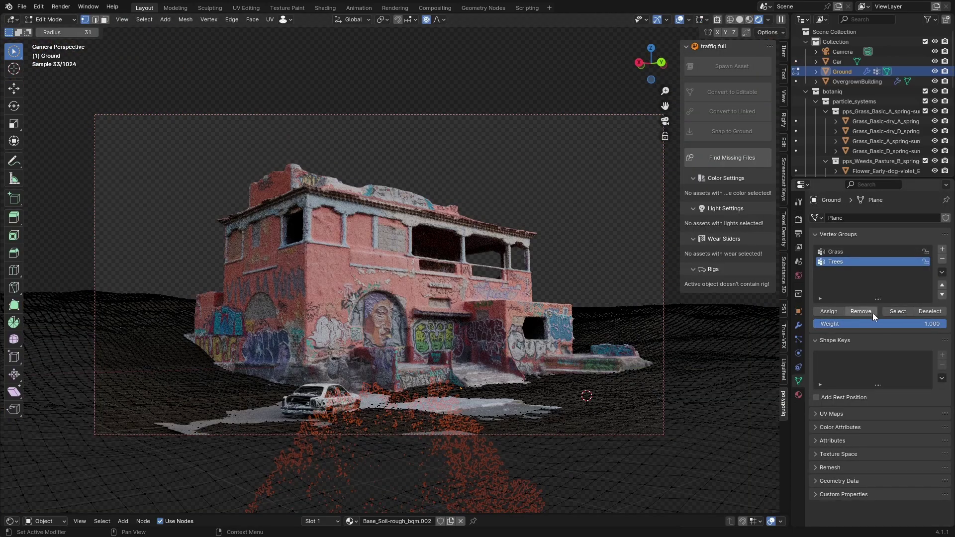
# Adjust which ground vertices belong to the Trees vertex group, check the trees in the camera view and save the scene.
pyautogui.moveTo(348, 216); pyautogui.dragTo(355, 193)
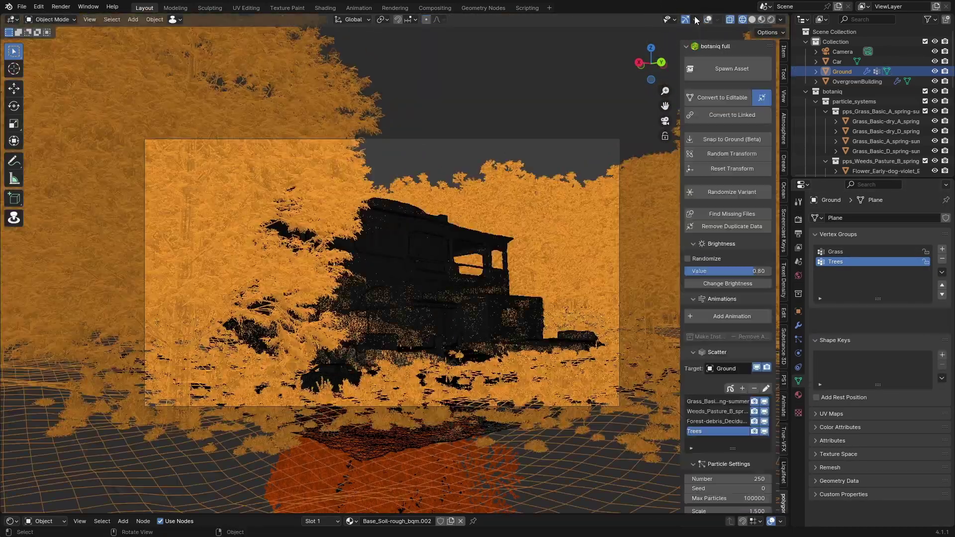
pyautogui.moveTo(222, 399); pyautogui.dragTo(170, 407)
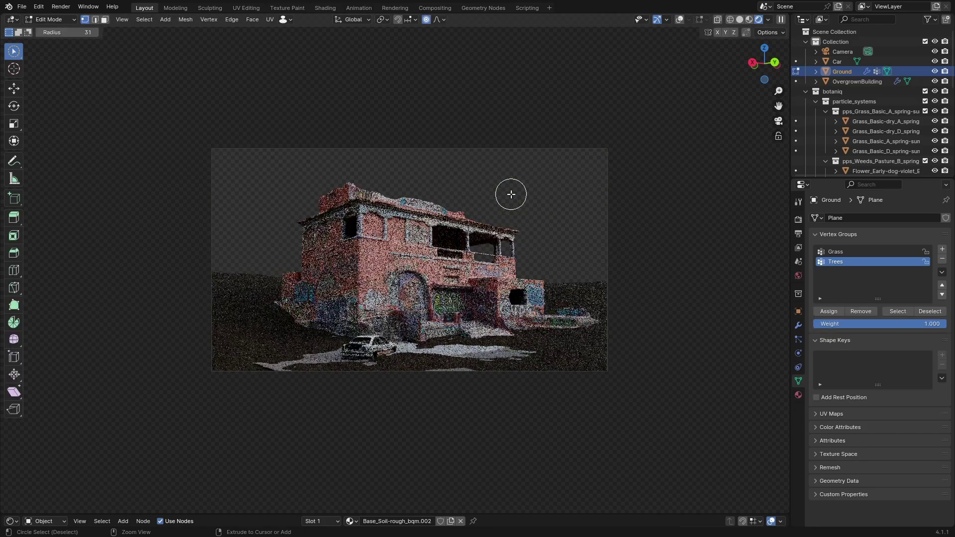
pyautogui.press('Tab')
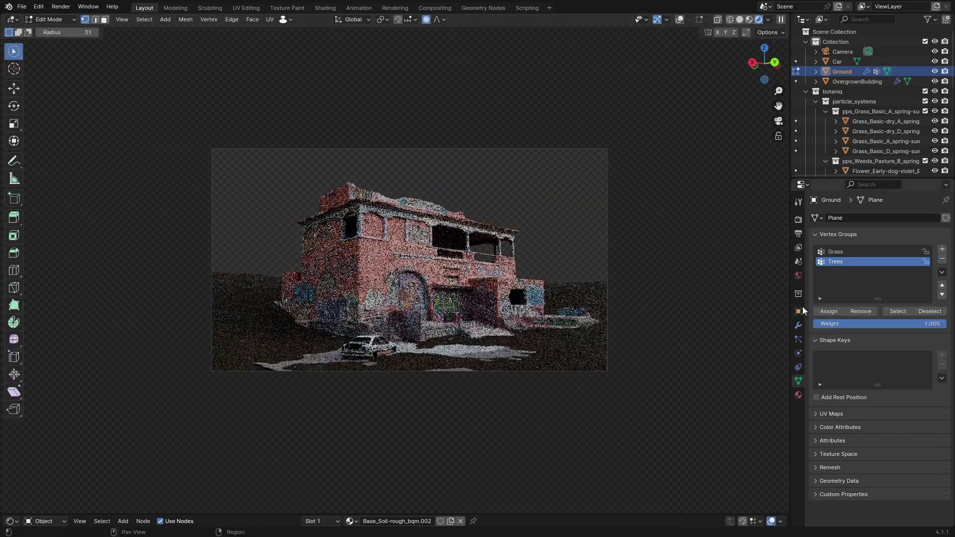
pyautogui.press('Tab')
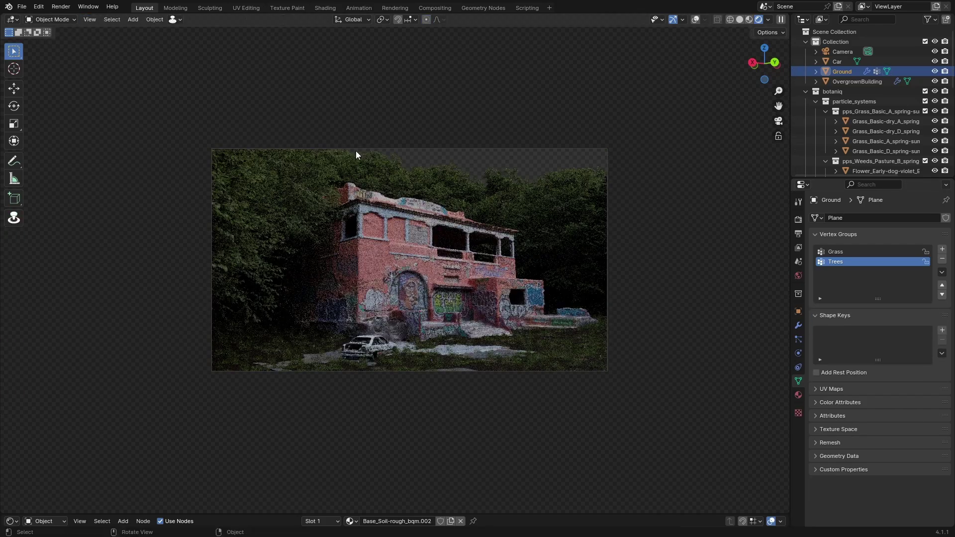
pyautogui.scroll(2, 419, 198)
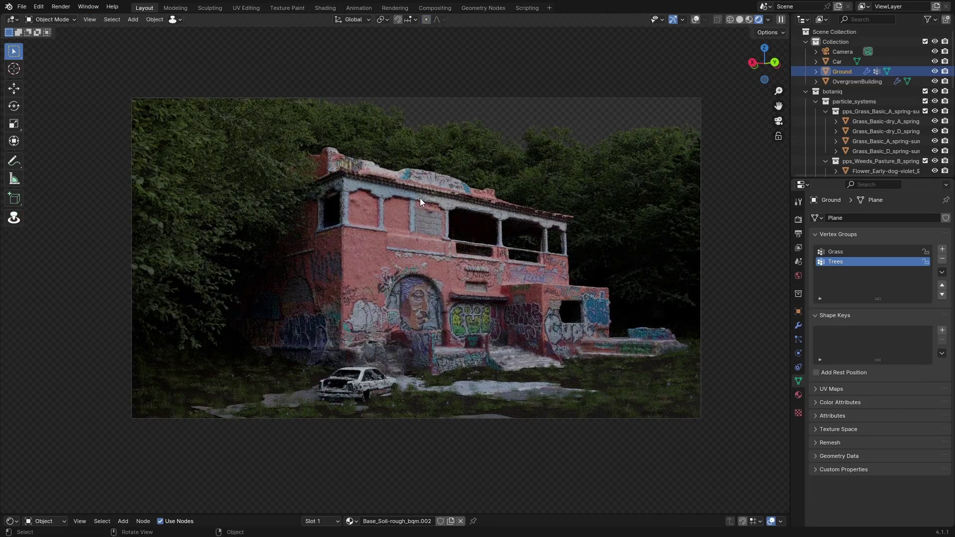
pyautogui.hotkey('ctrl', 's')
# Move the selected ground vertices in the near-left corner of the camera frame along Z with proportional editing, and save.
pyautogui.hotkey('shift', 'alt', 'z')
pyautogui.press('Tab')
pyautogui.click(423, 21)
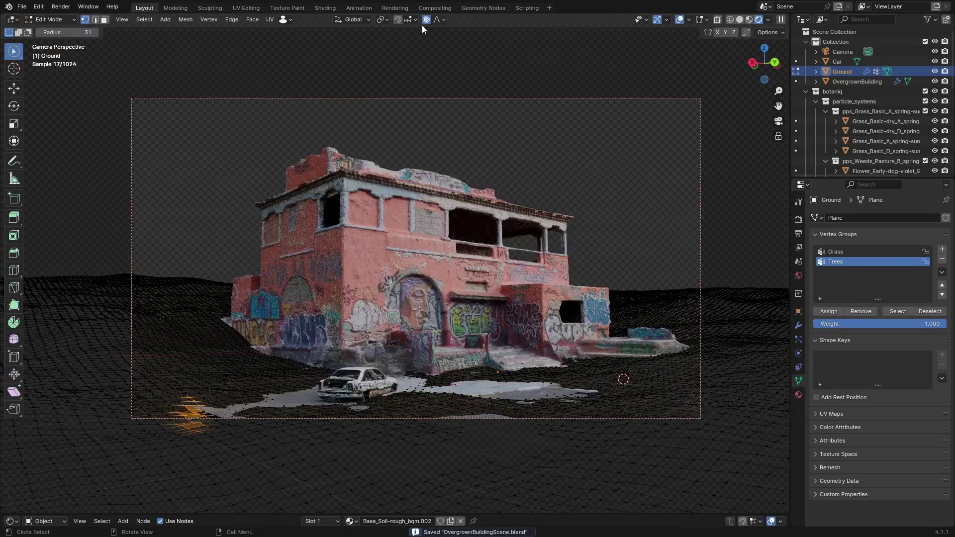
pyautogui.press('g')
pyautogui.press('z')
pyautogui.click(240, 331)
pyautogui.press('Tab')
pyautogui.click(592, 116)
pyautogui.scroll(7, 590, 431)
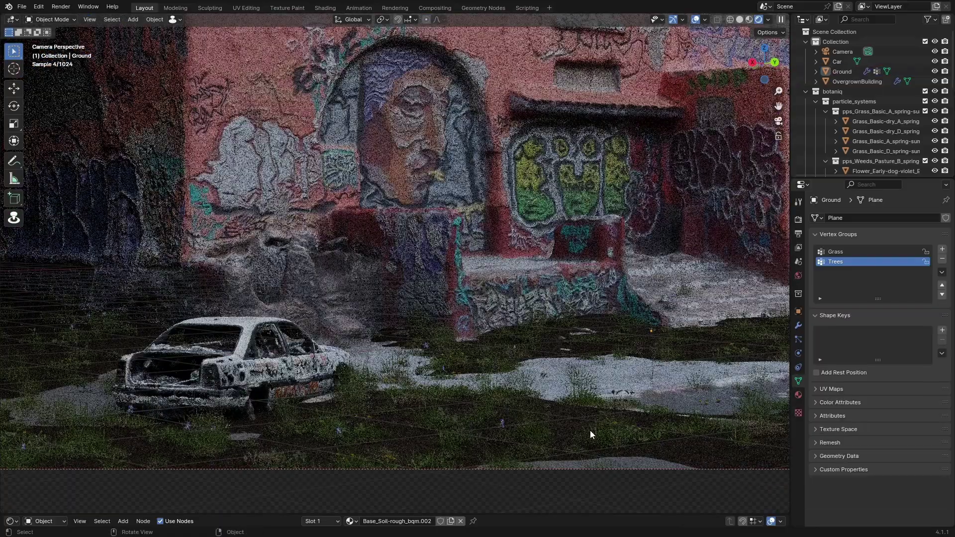
pyautogui.scroll(-5, 583, 411)
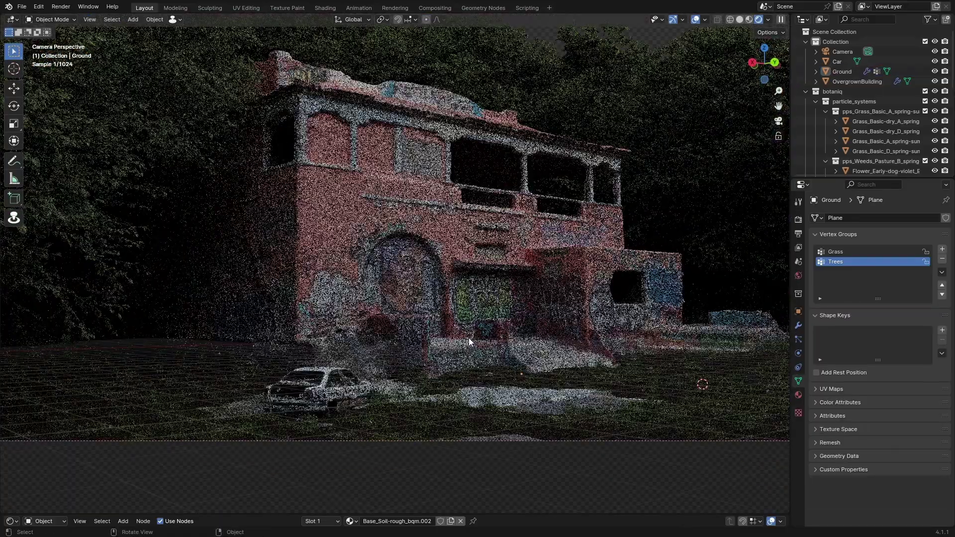
pyautogui.scroll(-2, 468, 342)
pyautogui.hotkey('ctrl', 's')
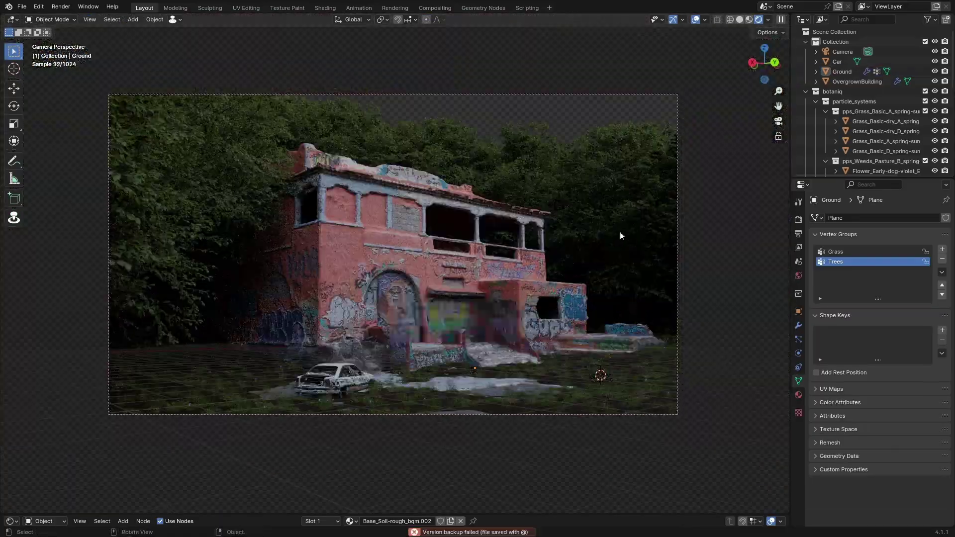
# Reframe the building by moving the camera along Z, rotating it slightly around Z and shifting its position.
pyautogui.click(677, 200)
pyautogui.press('g')
pyautogui.press('z')
pyautogui.click(466, 311)
pyautogui.press('r')
pyautogui.press('z')
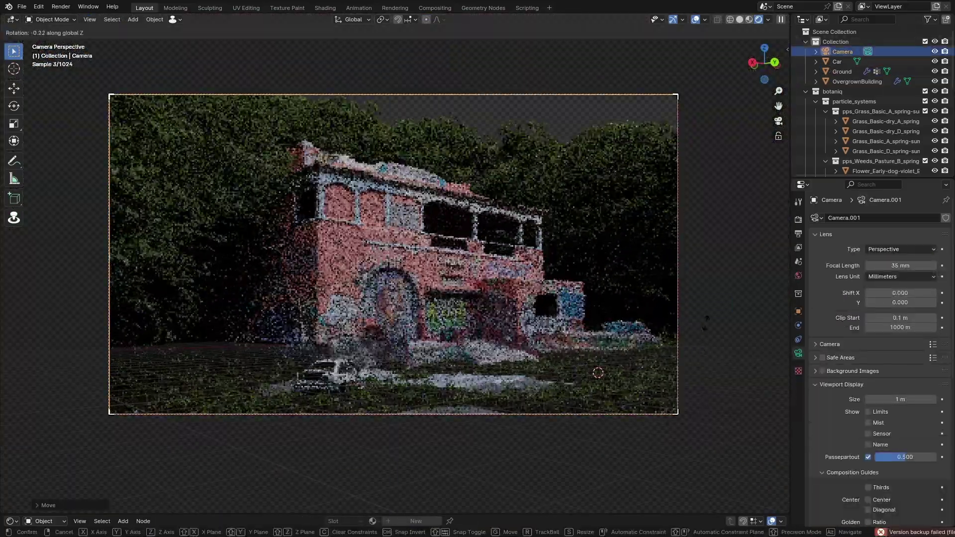
pyautogui.press('g')
pyautogui.click(765, 324)
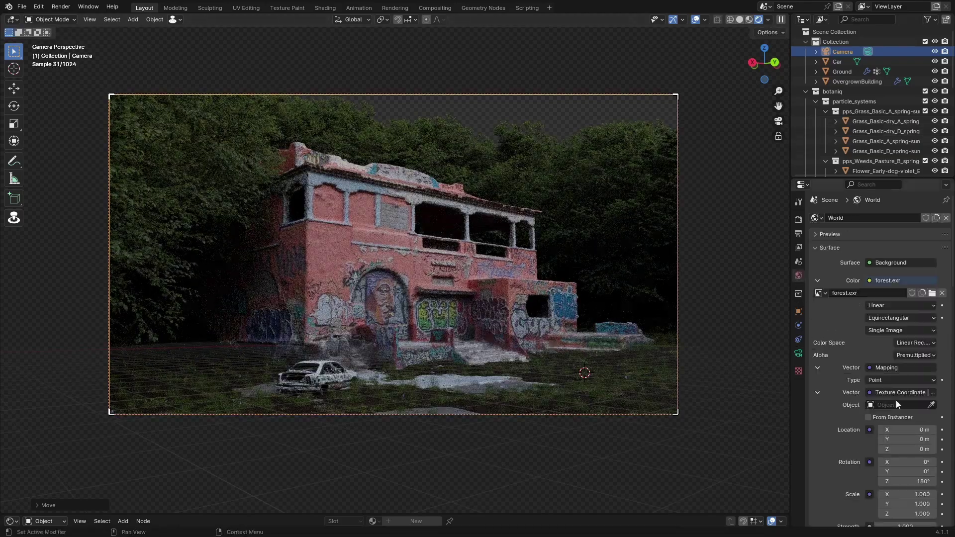
# Insert a Hue/Saturation/Value node between forest.exr and the world Background, and set its saturation to 1.2.
pyautogui.scroll(-5, 896, 400)
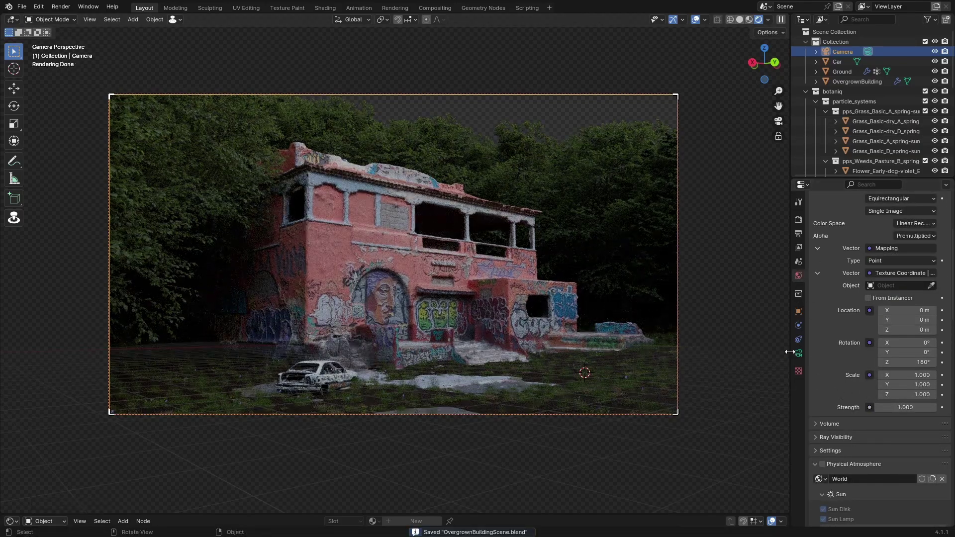
pyautogui.click(45, 498)
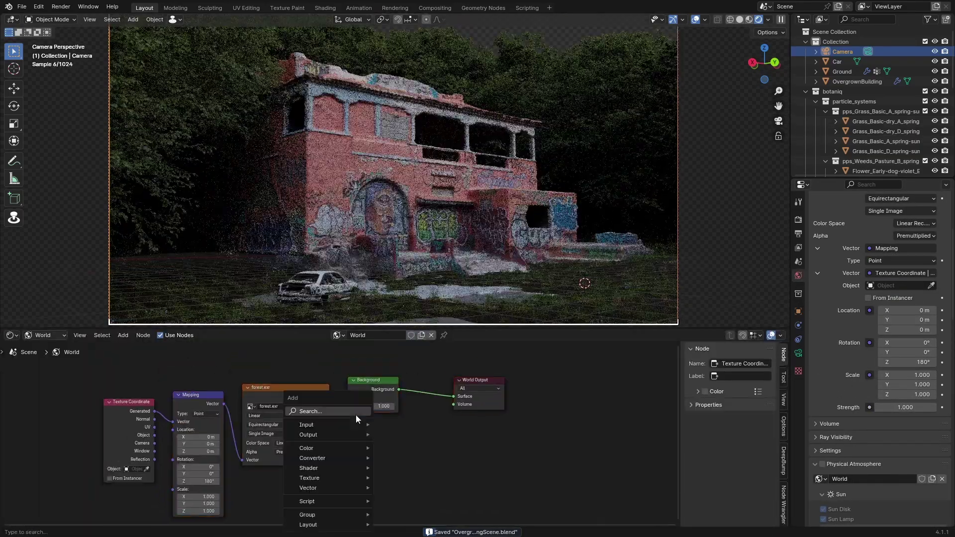
pyautogui.click(357, 414)
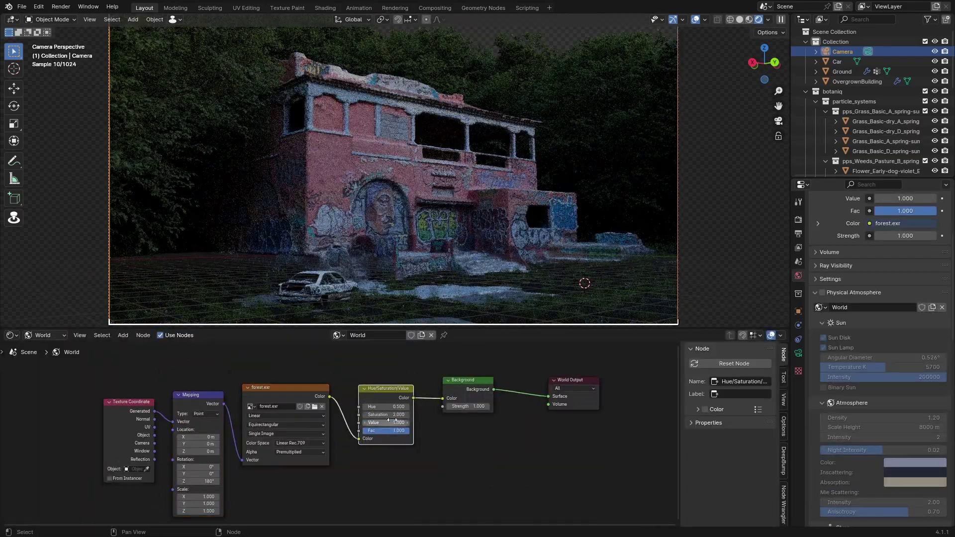
pyautogui.moveTo(380, 415); pyautogui.dragTo(380, 407)
pyautogui.moveTo(476, 330); pyautogui.dragTo(476, 517)
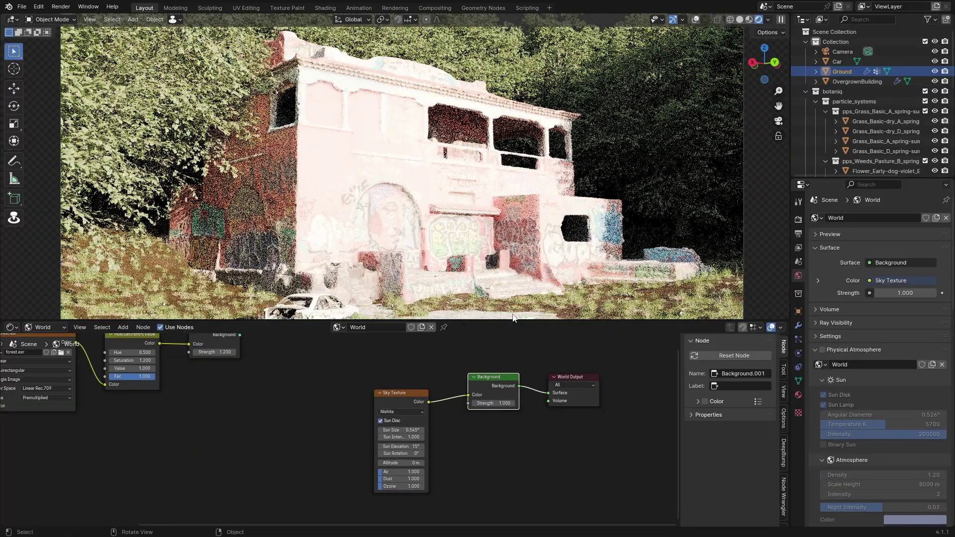
# Tune the Sky Texture to sun intensity 0.1, sun elevation 15°, sun rotation about -15°, air 0.573, dust 0.438 and ozone 8.
pyautogui.moveTo(400, 472); pyautogui.dragTo(429, 486)
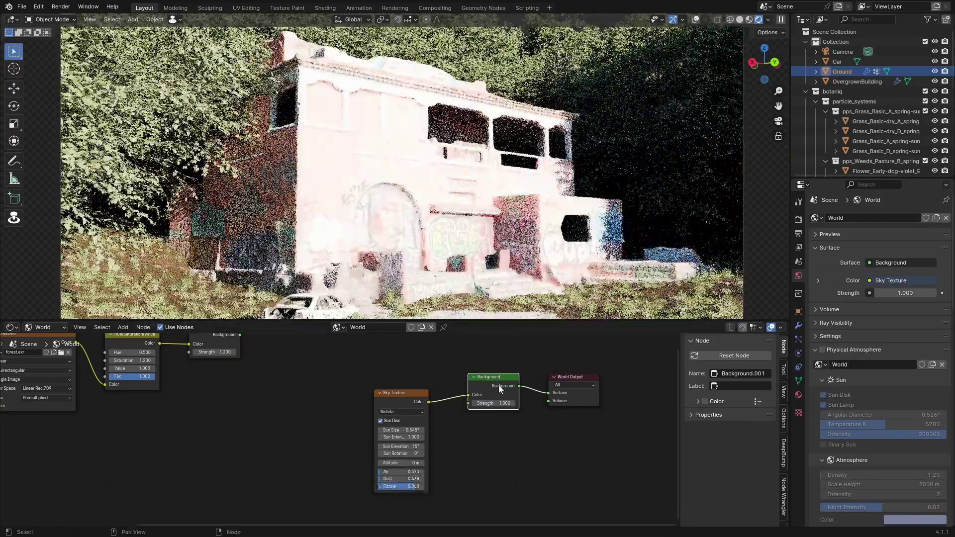
pyautogui.moveTo(409, 452); pyautogui.dragTo(373, 453)
pyautogui.scroll(2, 530, 410)
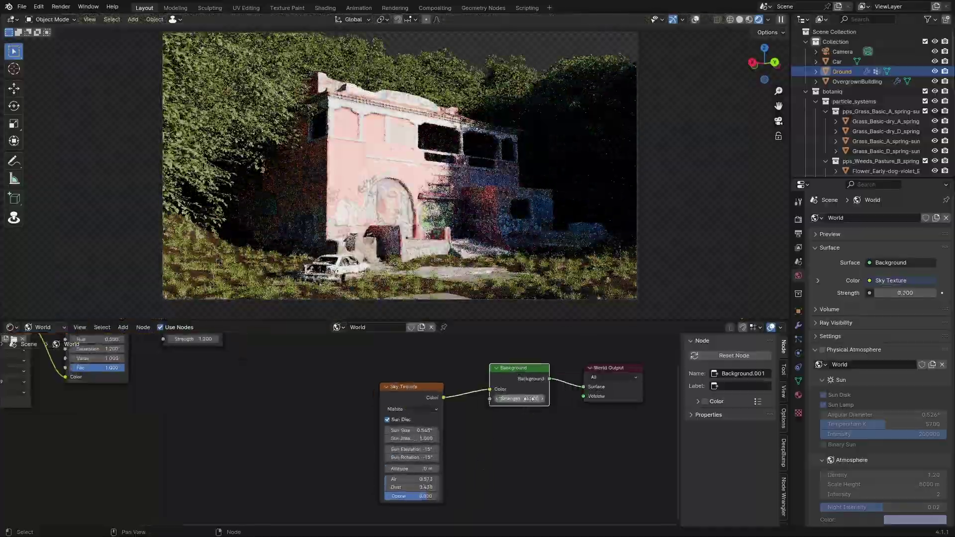
pyautogui.scroll(6, 513, 409)
pyautogui.moveTo(454, 461); pyautogui.dragTo(470, 461)
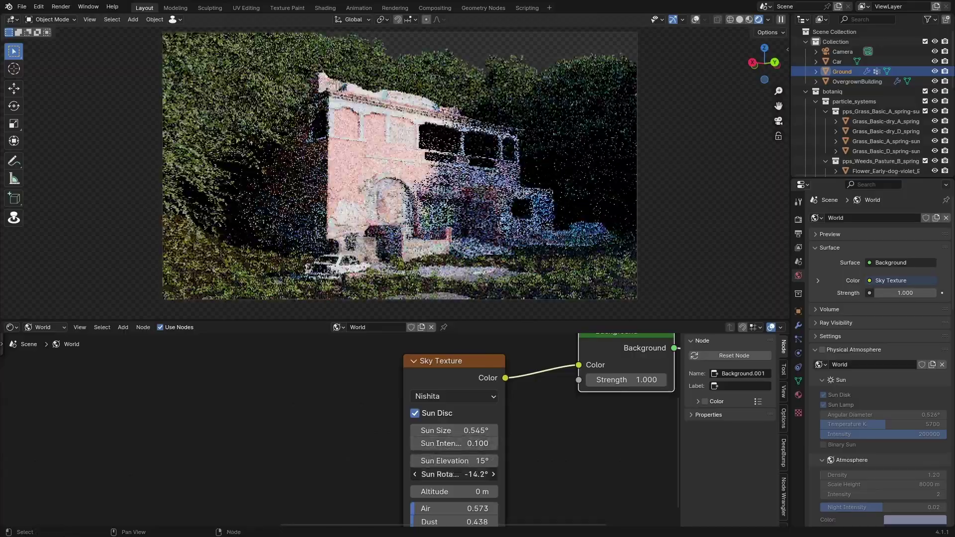
pyautogui.moveTo(455, 474); pyautogui.dragTo(398, 474)
pyautogui.scroll(-2, 467, 458)
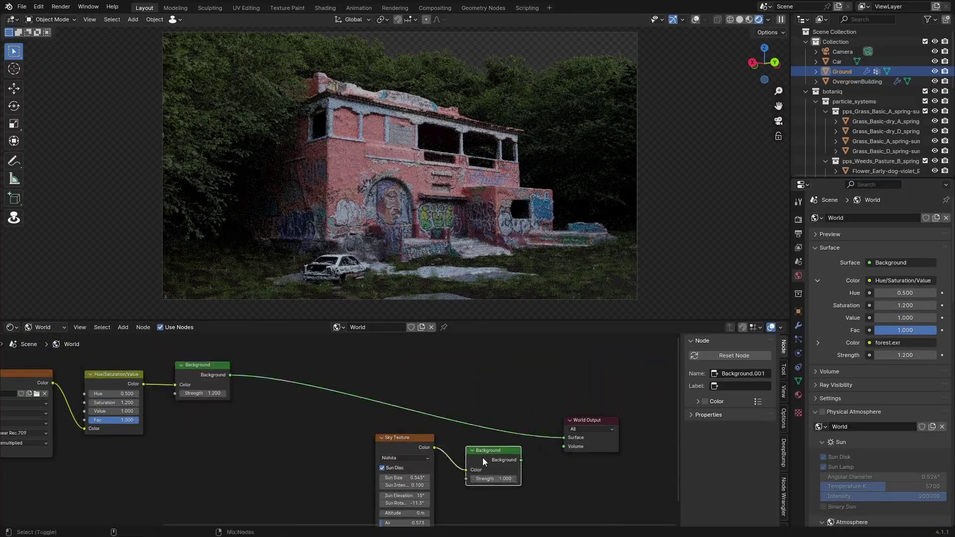
# Blend the forest.exr and Sky Texture backgrounds with a Mix Shader, tidy the nodes and enlarge the viewport.
pyautogui.keyDown('ctrl'); pyautogui.keyDown('shift'); pyautogui.moveTo(482, 457); pyautogui.dragTo(202, 379, button='right'); pyautogui.keyUp('shift'); pyautogui.keyUp('ctrl')
pyautogui.moveTo(357, 423); pyautogui.dragTo(288, 436)
pyautogui.moveTo(577, 407); pyautogui.dragTo(520, 421)
pyautogui.moveTo(296, 424); pyautogui.dragTo(344, 411, button='middle')
pyautogui.moveTo(398, 321); pyautogui.dragTo(447, 515)
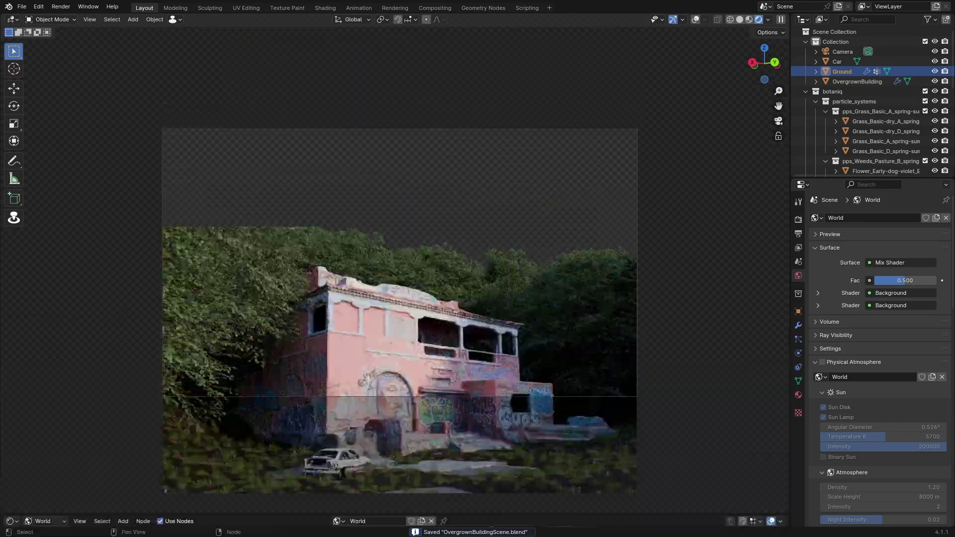
pyautogui.scroll(2, 516, 258)
pyautogui.keyDown('shift'); pyautogui.moveTo(516, 258); pyautogui.dragTo(568, 266, button='middle'); pyautogui.keyUp('shift')
# Add a Light Path node to the world nodes and make room between the Mix Shader and World Output.
pyautogui.moveTo(462, 516); pyautogui.dragTo(462, 270)
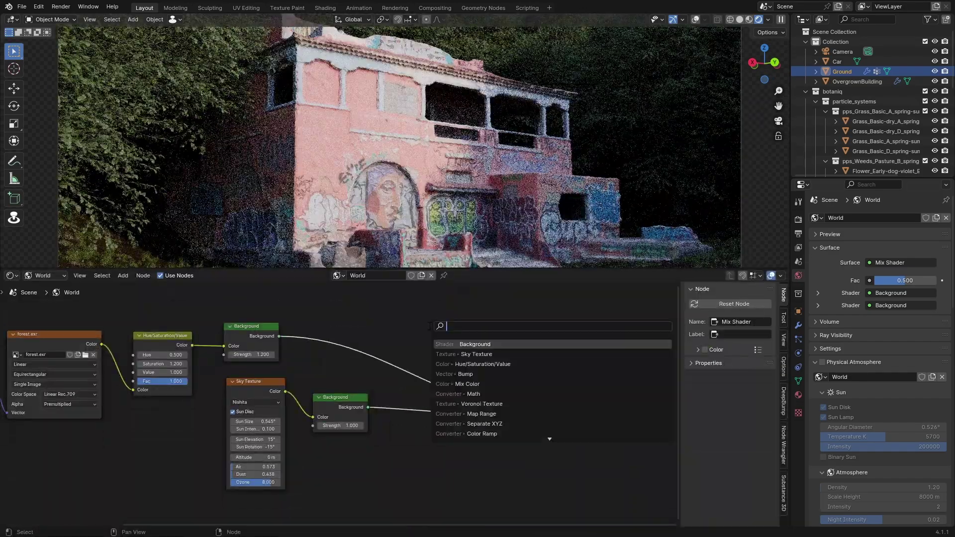
pyautogui.hotkey('shift', 'a')
pyautogui.write('ca')
pyautogui.click(383, 465)
pyautogui.scroll(4, 441, 473)
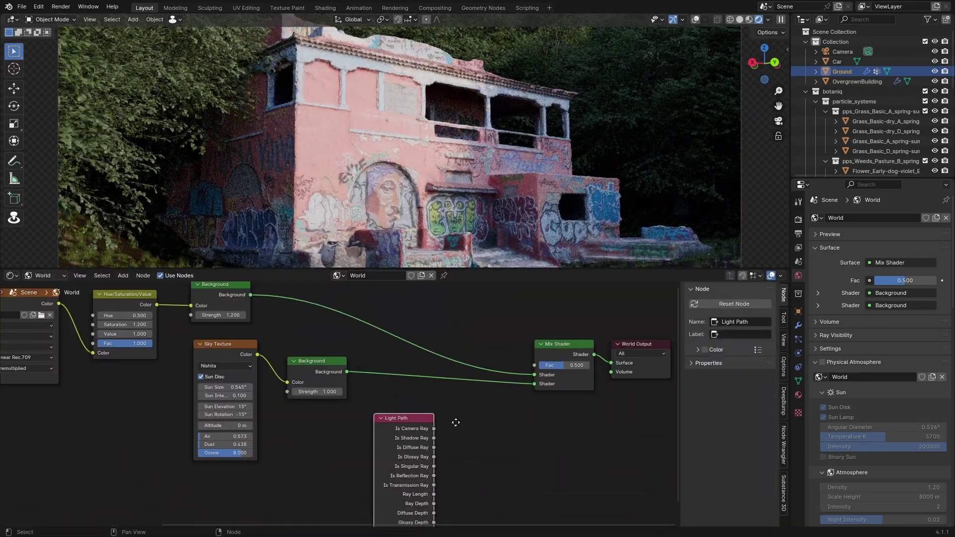
pyautogui.moveTo(323, 419); pyautogui.dragTo(476, 404)
pyautogui.moveTo(560, 339); pyautogui.dragTo(730, 344)
# Duplicate the Mix Shader before the World Output, connecting Is Camera Ray to its factor and the Sky Texture color to its second shader input.
pyautogui.click(411, 341)
pyautogui.hotkey('shift', 'd')
pyautogui.click(503, 345)
pyautogui.moveTo(429, 411); pyautogui.dragTo(479, 368)
pyautogui.moveTo(101, 351); pyautogui.dragTo(510, 349)
pyautogui.scroll(-2, 467, 219)
pyautogui.press('Escape')
pyautogui.hotkey('shift', 'd')
pyautogui.click(453, 318)
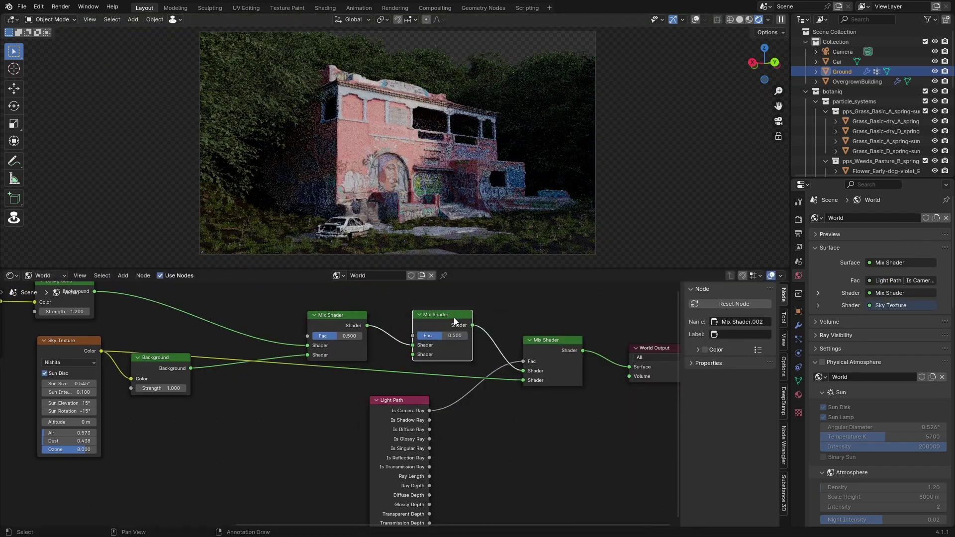
pyautogui.hotkey('ctrl', 'z')
# Turn off the transparent film in the render settings so the sky shows behind the trees.
pyautogui.moveTo(454, 317); pyautogui.dragTo(369, 324, button='middle')
pyautogui.click(466, 343)
pyautogui.click(798, 219)
pyautogui.click(829, 450)
pyautogui.scroll(-1, 477, 214)
pyautogui.scroll(-1, 348, 423)
pyautogui.moveTo(314, 444); pyautogui.dragTo(371, 371, button='middle')
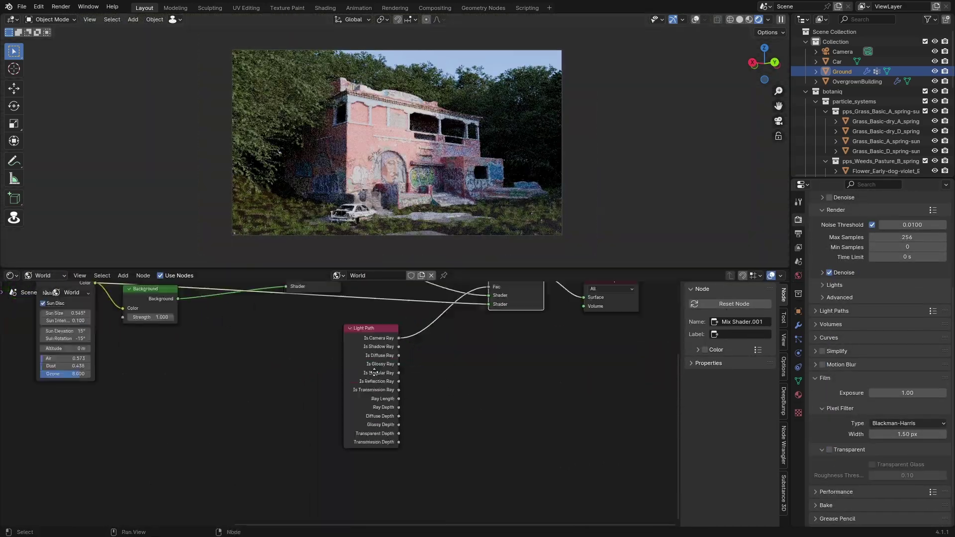
pyautogui.moveTo(371, 371); pyautogui.dragTo(281, 405)
pyautogui.moveTo(263, 296); pyautogui.dragTo(307, 356, button='middle')
pyautogui.press('Return')
pyautogui.click(418, 354)
pyautogui.scroll(3, 437, 368)
pyautogui.moveTo(457, 375)
pyautogui.mouseDown()
pyautogui.moveTo(438, 386)
pyautogui.moveTo(450, 385)
pyautogui.mouseUp()
pyautogui.hotkey('ctrl', 'z')
pyautogui.hotkey('ctrl', 'z')
# Test-render the camera view, cancel the render and switch the viewport to solid shading.
pyautogui.press('F12')
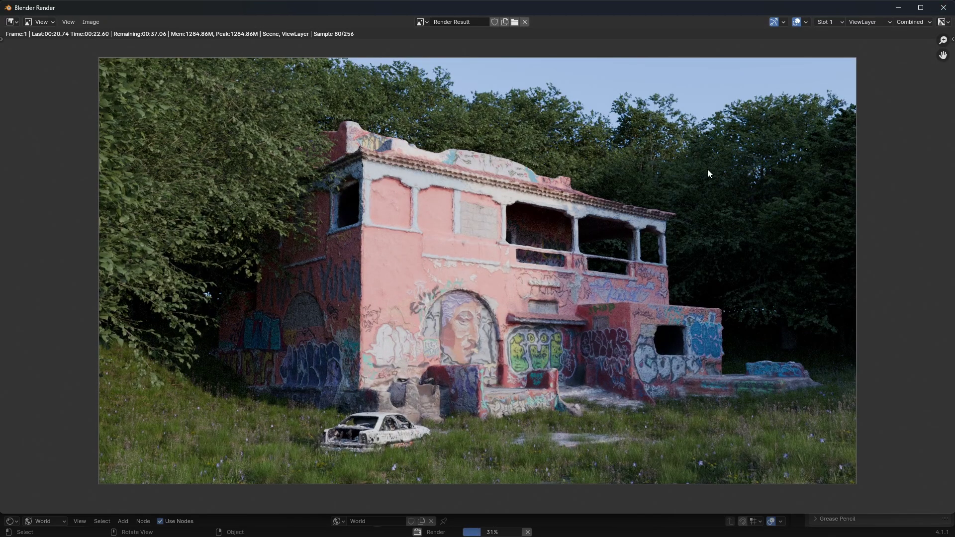
pyautogui.press('Escape')
pyautogui.press('z')
# Create a new Botaniq scatter named Shrubs on the ground with 100 particles and a Shrubs vertex group as its density.
pyautogui.keyDown('ctrl'); pyautogui.moveTo(572, 325); pyautogui.dragTo(572, 356, button='middle'); pyautogui.keyUp('ctrl')
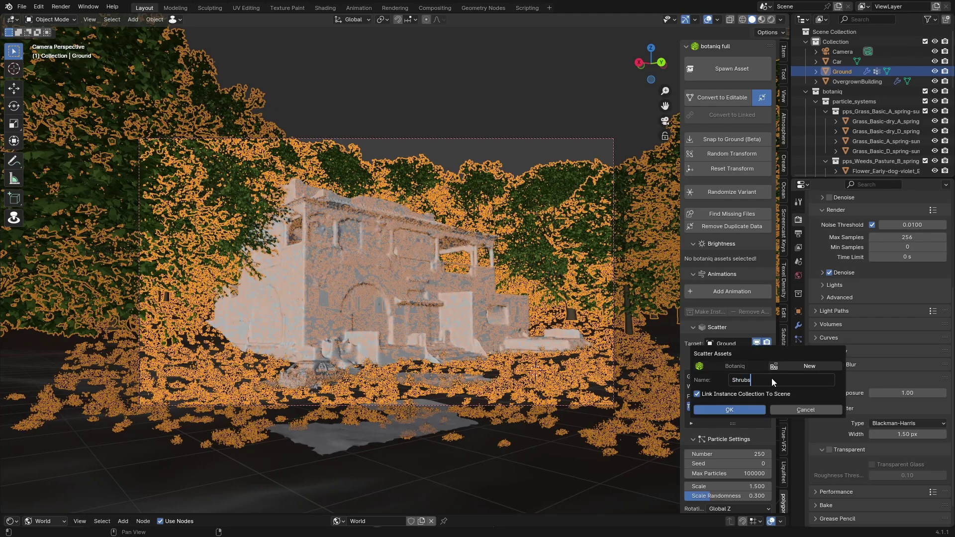
pyautogui.press('Return')
pyautogui.press('Return')
pyautogui.scroll(-12, 744, 438)
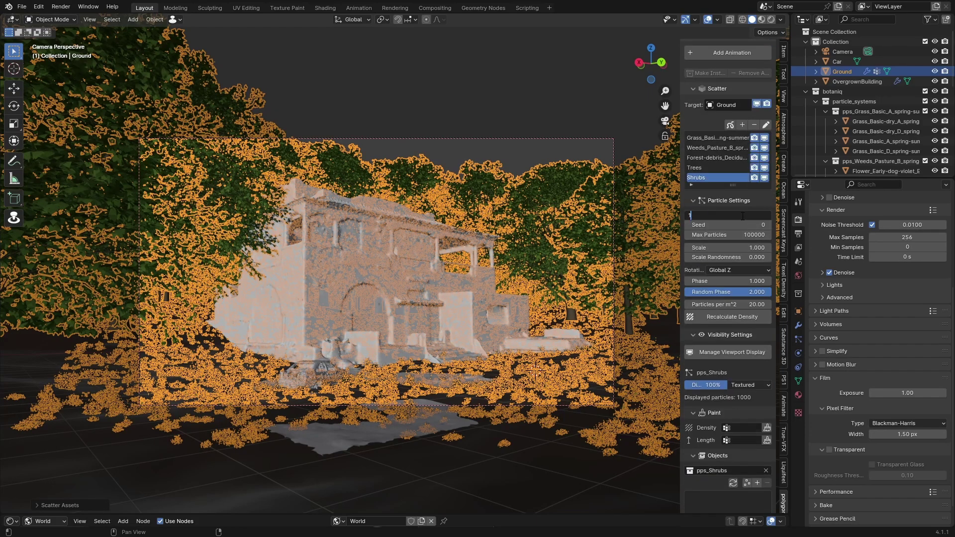
pyautogui.scroll(-2, 744, 405)
pyautogui.click(798, 381)
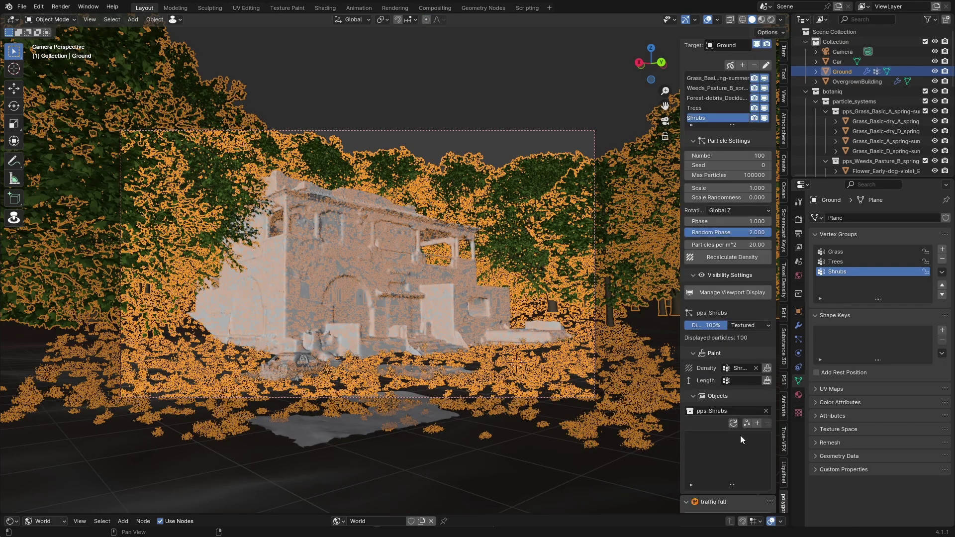
# Append the elder shrubs Sambucus nigra (A), (B) and (C) to the Shrubs scatter.
pyautogui.click(748, 401)
pyautogui.click(764, 345)
pyautogui.click(776, 445)
pyautogui.click(765, 304)
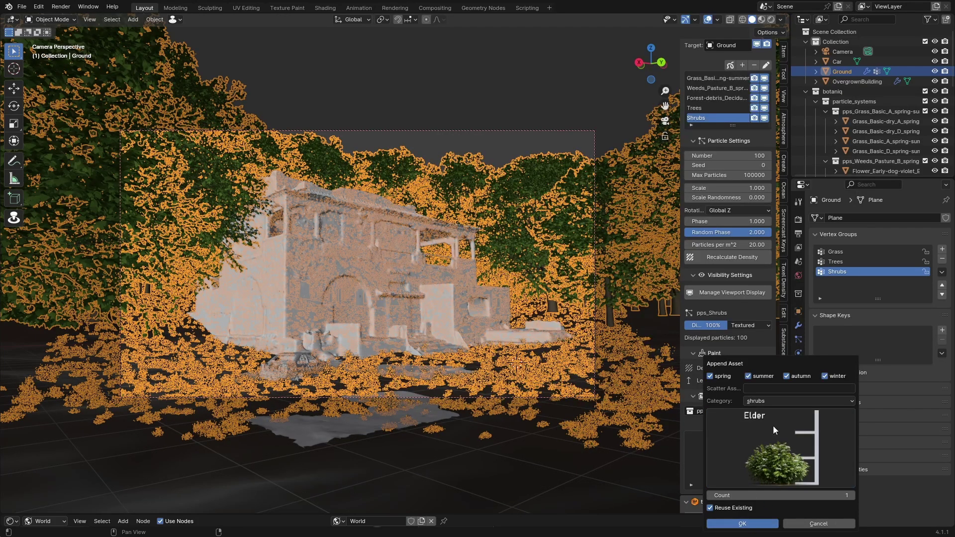
pyautogui.click(749, 523)
pyautogui.click(758, 474)
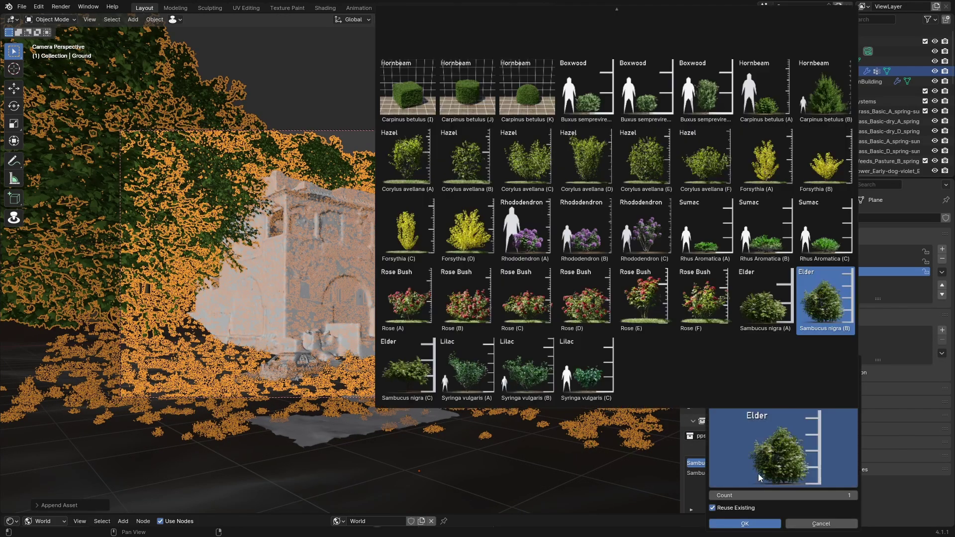
pyautogui.click(403, 367)
pyautogui.click(749, 524)
# Assign the selected ground vertices in front of the building to the Shrubs vertex group and leave Edit Mode.
pyautogui.press('Tab')
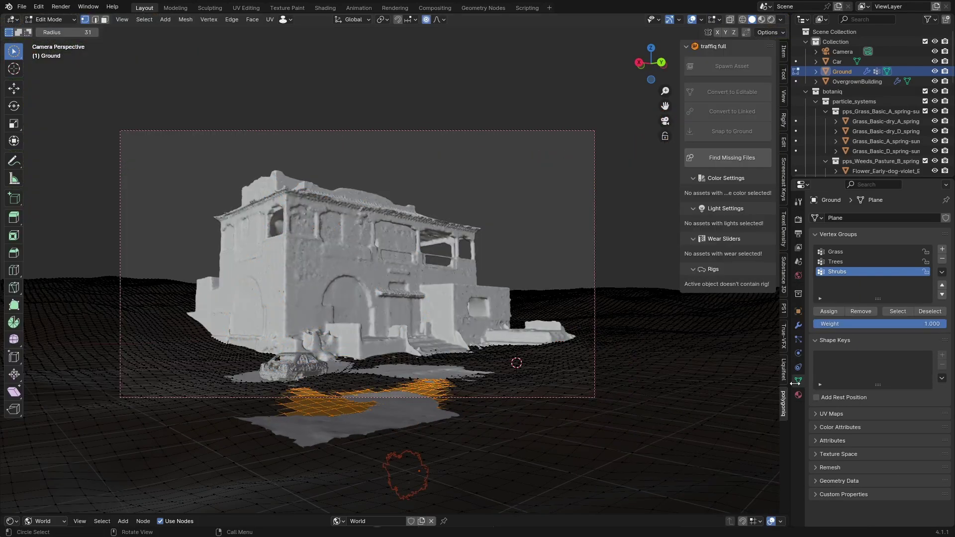
pyautogui.press('Tab')
pyautogui.scroll(1, 405, 250)
pyautogui.scroll(-5, 739, 337)
# Try a scale of 0.4 for the Shrubs scatter, then set the scale to 0.5 and the particle number to 50.
pyautogui.doubleClick(738, 411)
pyautogui.write('0.4')
pyautogui.press('Return')
pyautogui.doubleClick(738, 412)
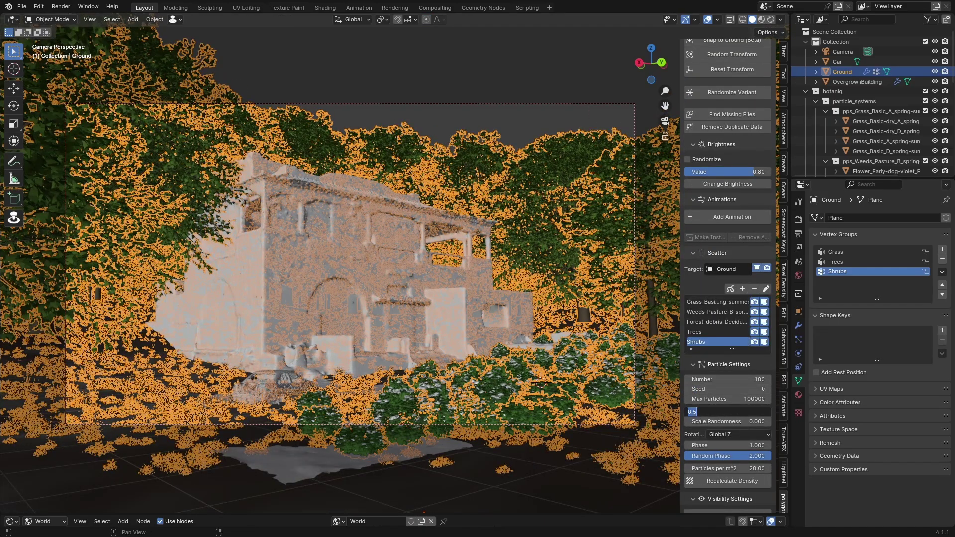
pyautogui.write('0.5')
pyautogui.press('Return')
pyautogui.doubleClick(731, 379)
pyautogui.write('50')
pyautogui.press('Return')
# Switch the viewport to rendered shading and hide its overlays.
pyautogui.press('z')
pyautogui.click(438, 348)
pyautogui.press('n')
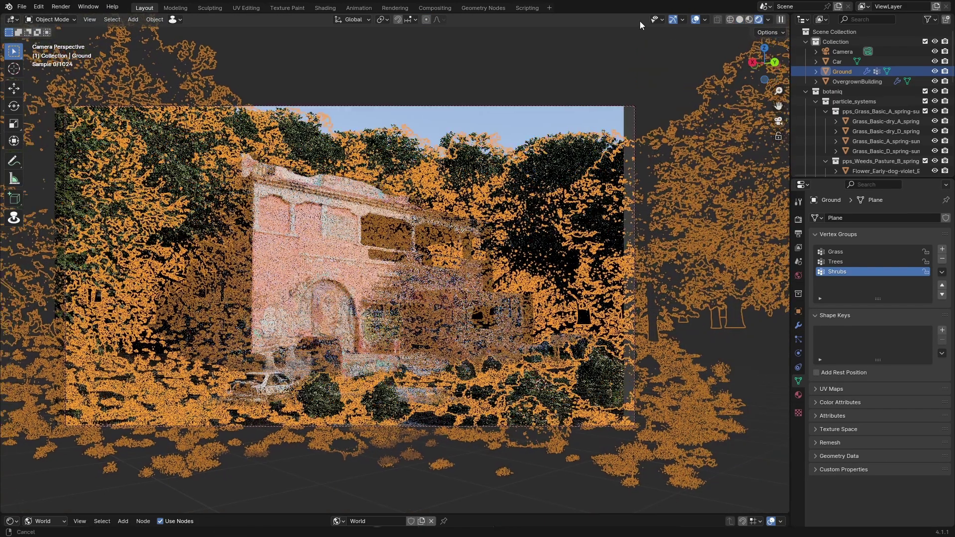
pyautogui.click(695, 19)
pyautogui.press('n')
# Remove the three elder shrubs from the Shrubs scatter's objects.
pyautogui.scroll(-8, 735, 434)
pyautogui.click(767, 368)
pyautogui.click(768, 368)
pyautogui.click(768, 357)
# Choose the lilac Syringa vulgaris (B) as the asset to append to the Shrubs scatter.
pyautogui.click(756, 409)
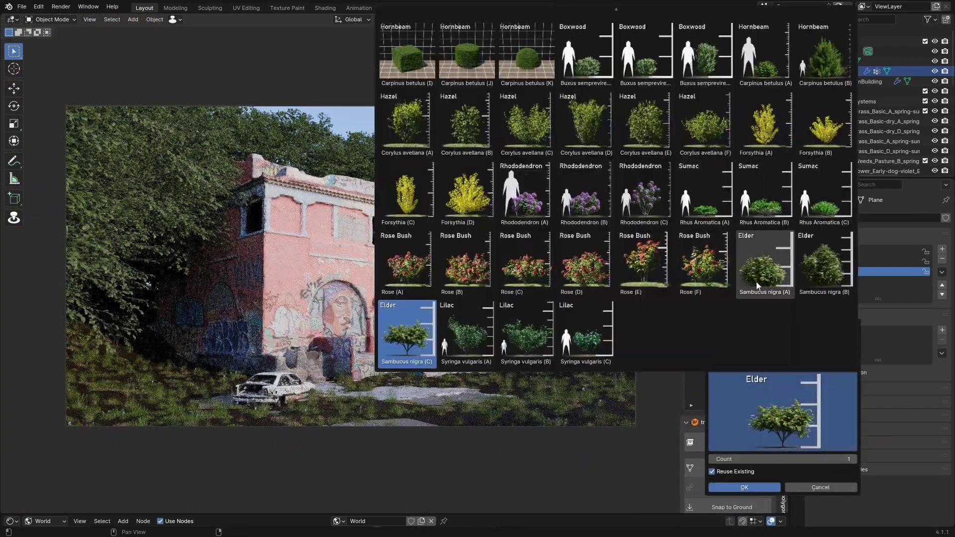
pyautogui.click(527, 331)
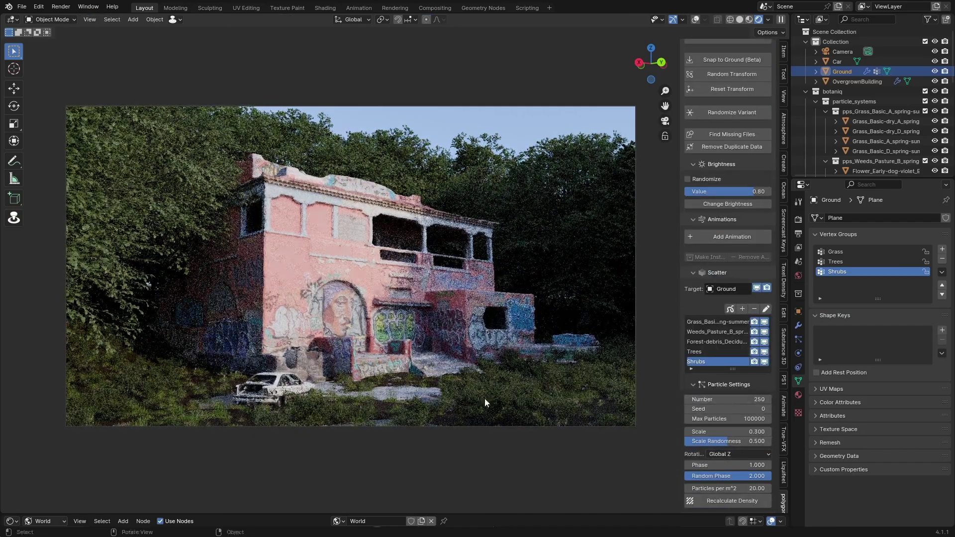
# Enable True-Sky for the world and enlarge the World node editor around its shader nodes.
pyautogui.press('F12')
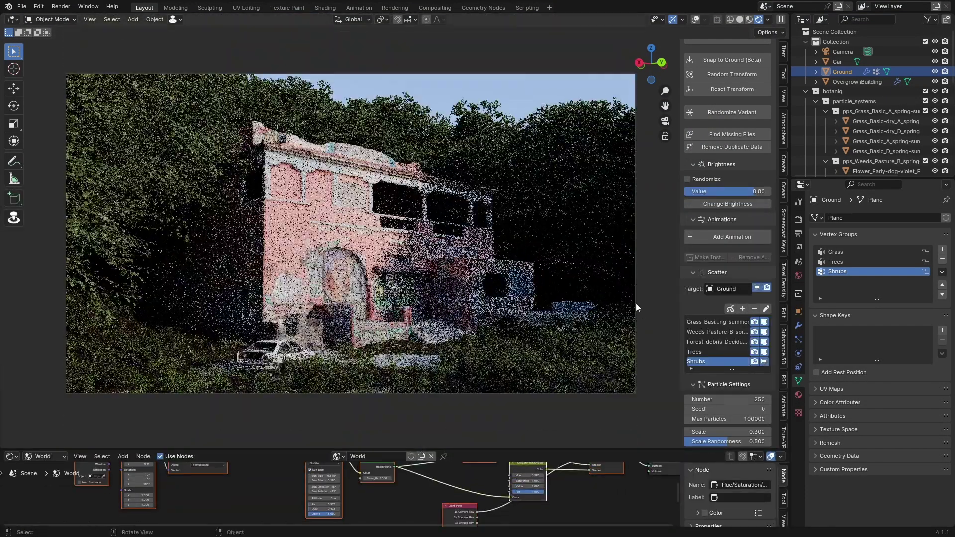
pyautogui.scroll(-7, 726, 223)
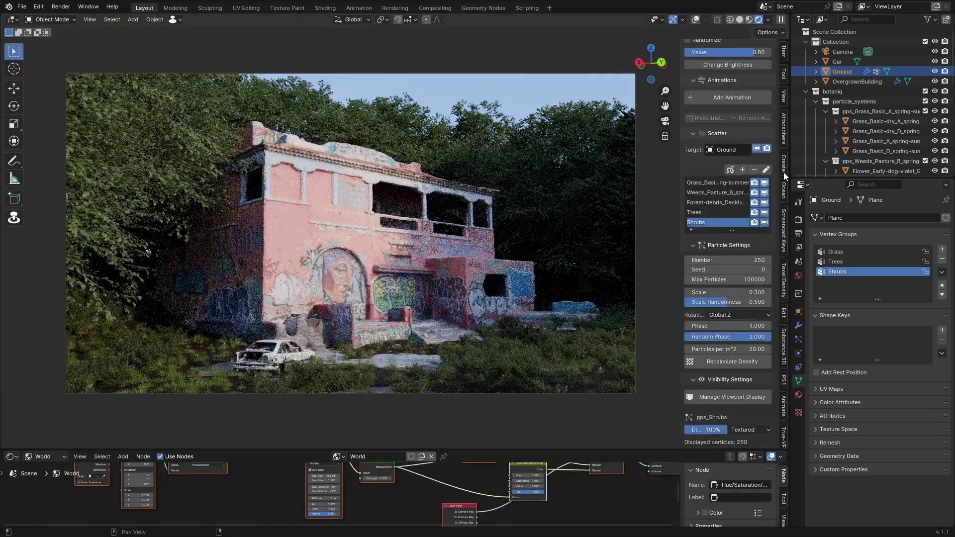
pyautogui.click(714, 81)
pyautogui.moveTo(552, 449); pyautogui.dragTo(534, 192)
pyautogui.moveTo(520, 326); pyautogui.dragTo(359, 312, button='middle')
pyautogui.scroll(5, 441, 328)
pyautogui.moveTo(460, 310); pyautogui.dragTo(449, 346)
pyautogui.moveTo(486, 338); pyautogui.dragTo(437, 374, button='middle')
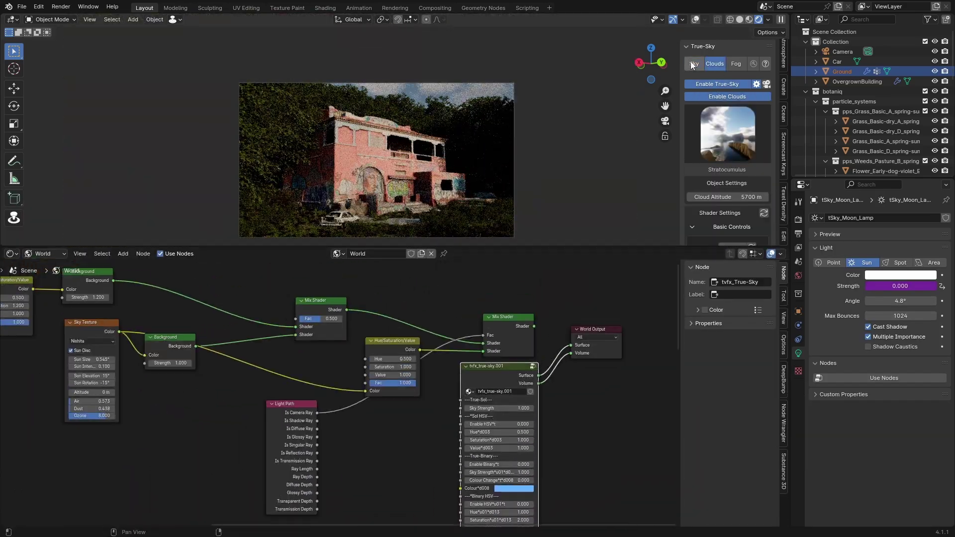
# Try a True-Sky sun rotation of -5° together with a lower sun height.
pyautogui.click(694, 64)
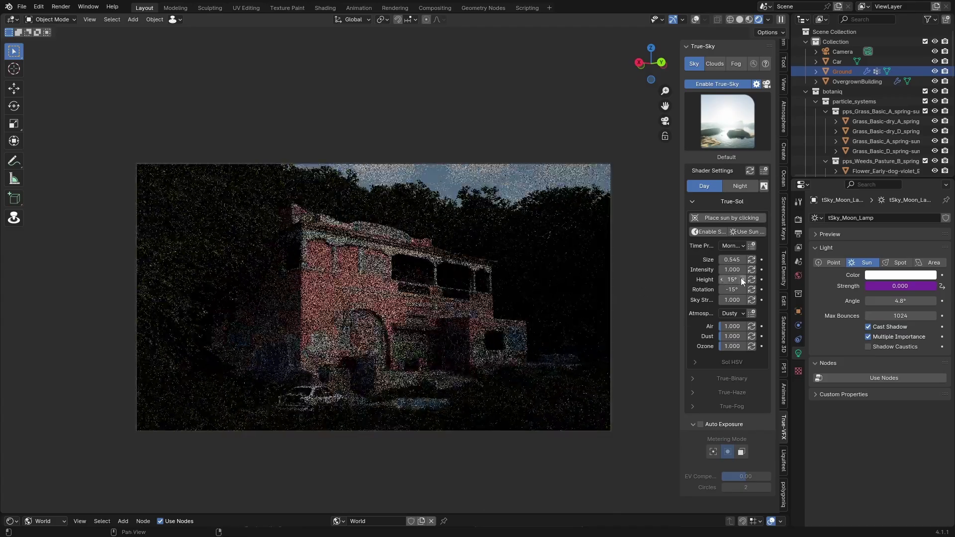
pyautogui.moveTo(736, 289)
pyautogui.mouseDown()
pyautogui.moveTo(746, 290)
pyautogui.moveTo(732, 278)
pyautogui.mouseUp()
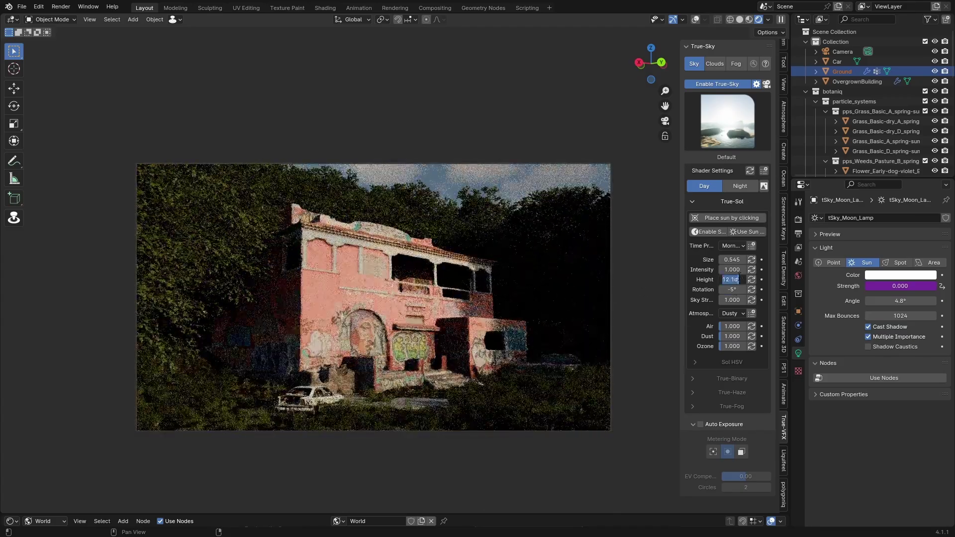
pyautogui.scroll(2, 480, 207)
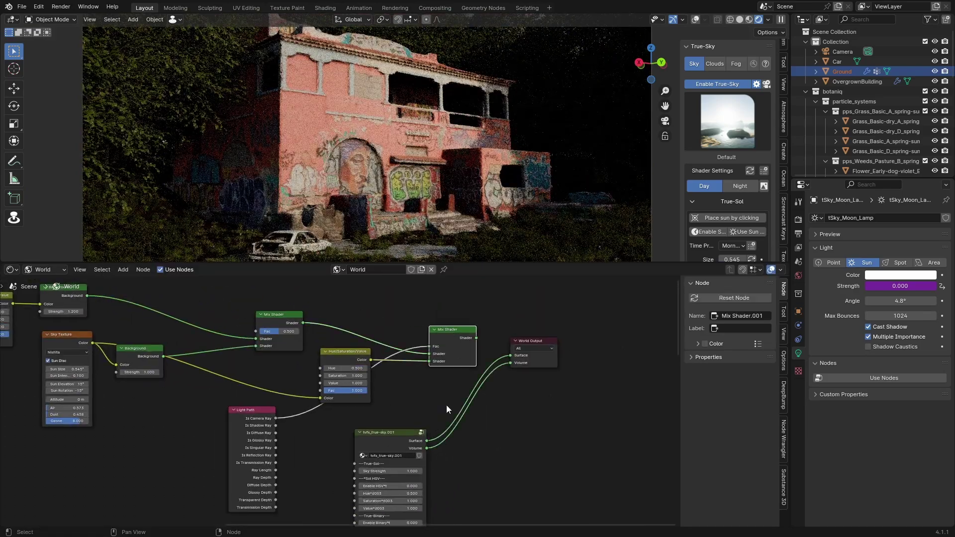
# Rearrange the Mix Shader in the World nodes and delete the Hue/Saturation/Value node beside it.
pyautogui.moveTo(345, 351); pyautogui.dragTo(282, 359)
pyautogui.moveTo(273, 315); pyautogui.dragTo(276, 297)
pyautogui.moveTo(294, 360); pyautogui.dragTo(291, 347)
pyautogui.press('x')
# Route True-Sky's Surface output through the final Mix Shader's second shader input into the World Output's Surface.
pyautogui.moveTo(510, 356); pyautogui.dragTo(428, 362)
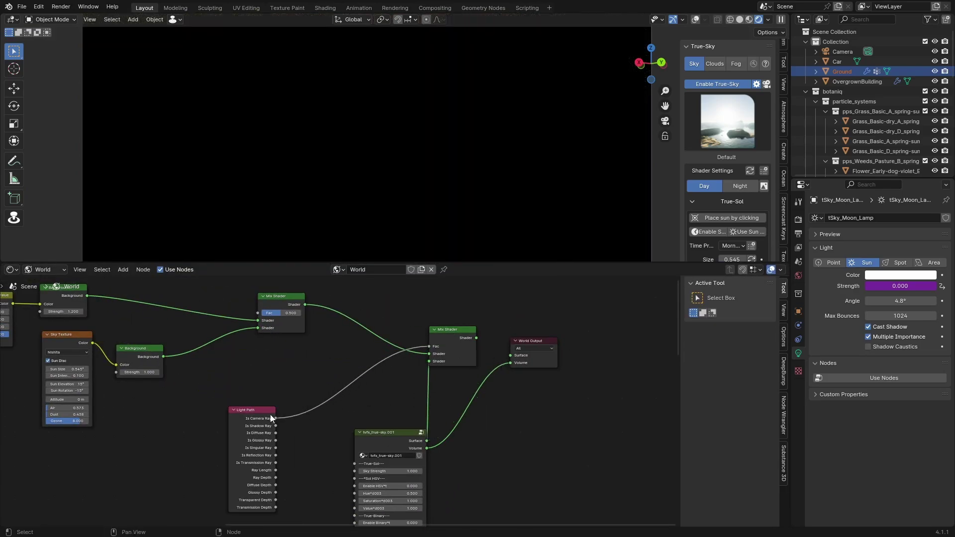
pyautogui.click(271, 418)
pyautogui.moveTo(476, 338); pyautogui.dragTo(513, 355)
pyautogui.moveTo(467, 262); pyautogui.dragTo(467, 284)
pyautogui.moveTo(388, 464); pyautogui.dragTo(349, 455)
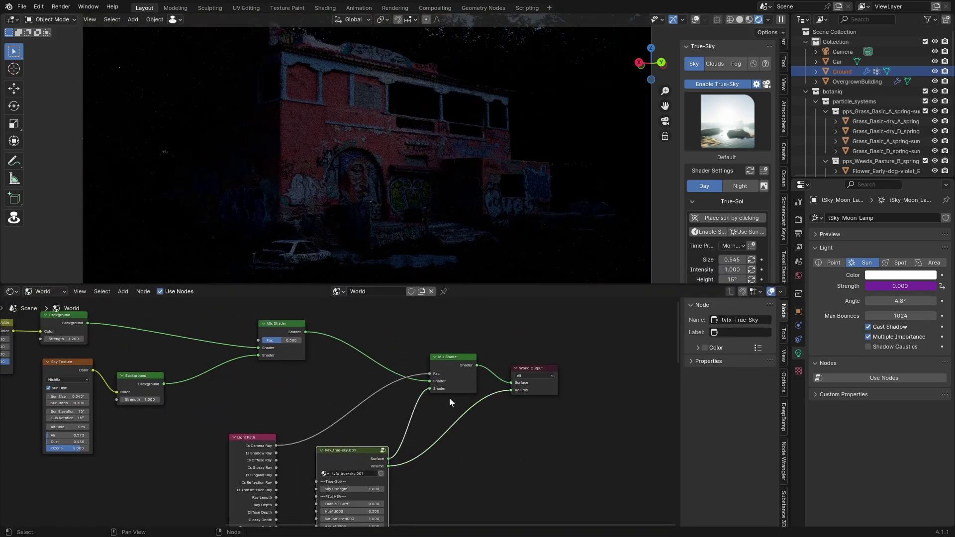
# Try swapping the two shader inputs of the final Mix Shader, then undo the swap.
pyautogui.moveTo(431, 390); pyautogui.dragTo(430, 389)
pyautogui.moveTo(388, 459); pyautogui.dragTo(427, 384)
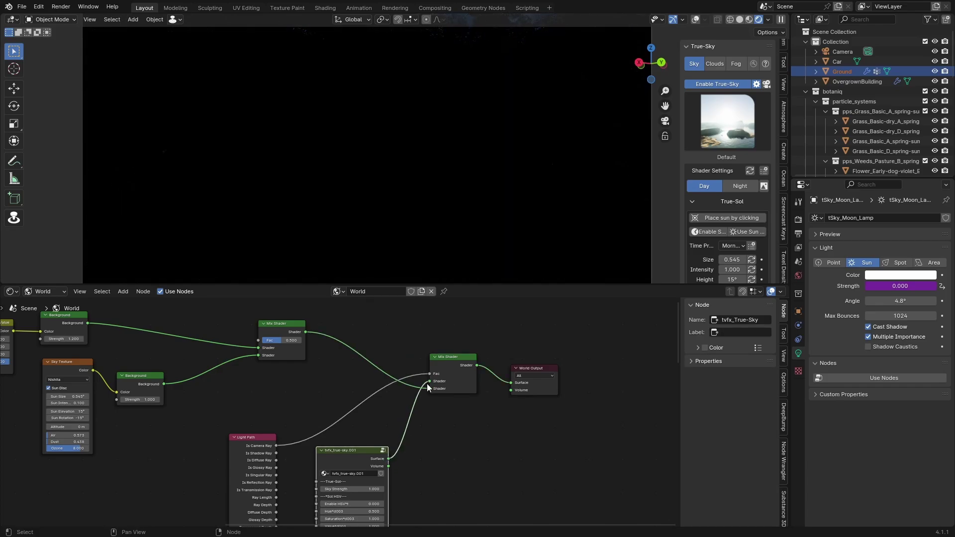
pyautogui.scroll(-3, 455, 148)
pyautogui.scroll(1, 438, 103)
pyautogui.hotkey('ctrl', 'z')
pyautogui.hotkey('ctrl', 'z')
pyautogui.hotkey('ctrl', 'z')
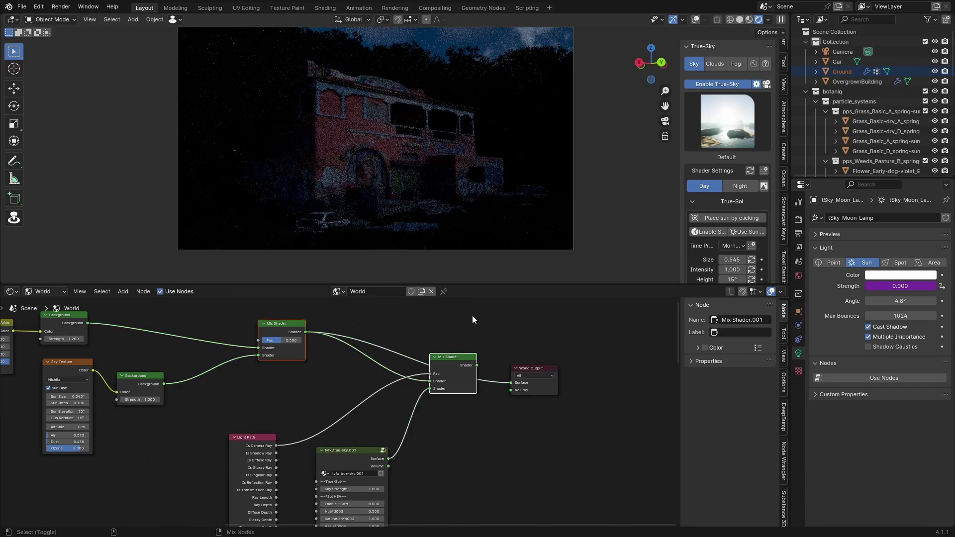
# Connect True-Sky's Volume output to the World Output's Volume input.
pyautogui.moveTo(388, 466); pyautogui.dragTo(512, 396)
pyautogui.click(161, 415)
pyautogui.moveTo(220, 399); pyautogui.dragTo(277, 422, button='middle')
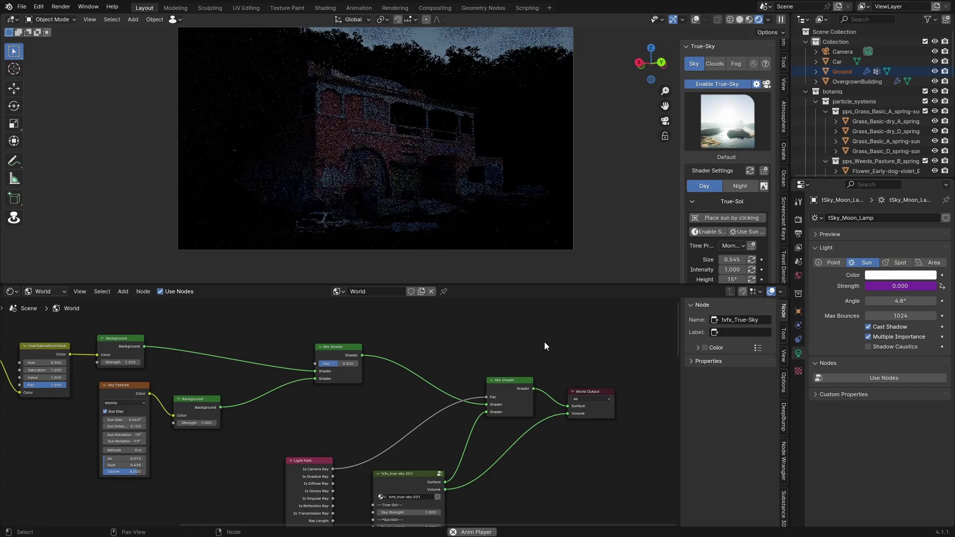
# Delete the True-Sky node and link the Sky Texture's color to the final Mix Shader's second shader input.
pyautogui.moveTo(447, 459); pyautogui.dragTo(481, 438, button='middle')
pyautogui.click(417, 408)
pyautogui.press('x')
pyautogui.scroll(1, 481, 389)
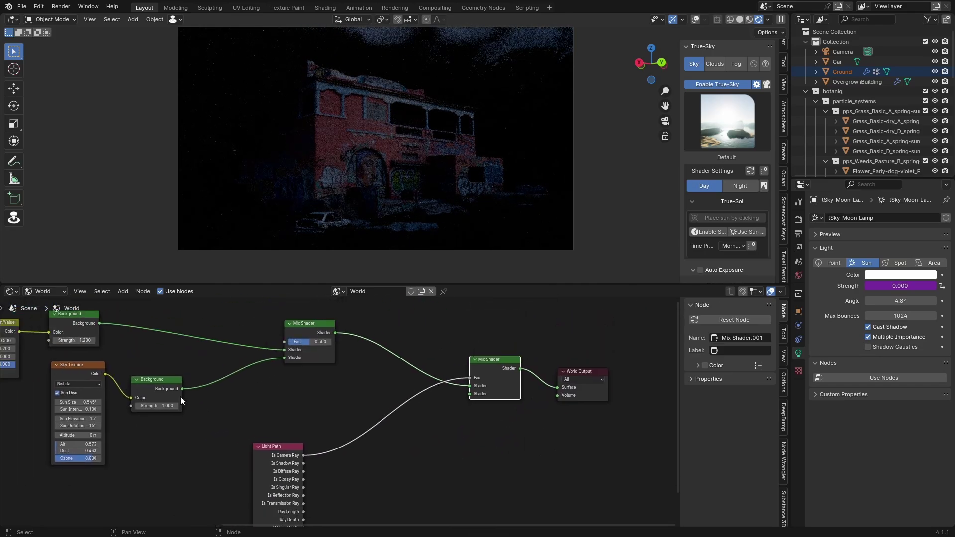
pyautogui.moveTo(105, 374); pyautogui.dragTo(469, 394)
# Disable and re-enable True-Sky, then lower the clouds' band value to about 0.735.
pyautogui.keyDown('shift'); pyautogui.moveTo(491, 122); pyautogui.dragTo(488, 152, button='middle'); pyautogui.keyUp('shift')
pyautogui.click(714, 64)
pyautogui.click(718, 84)
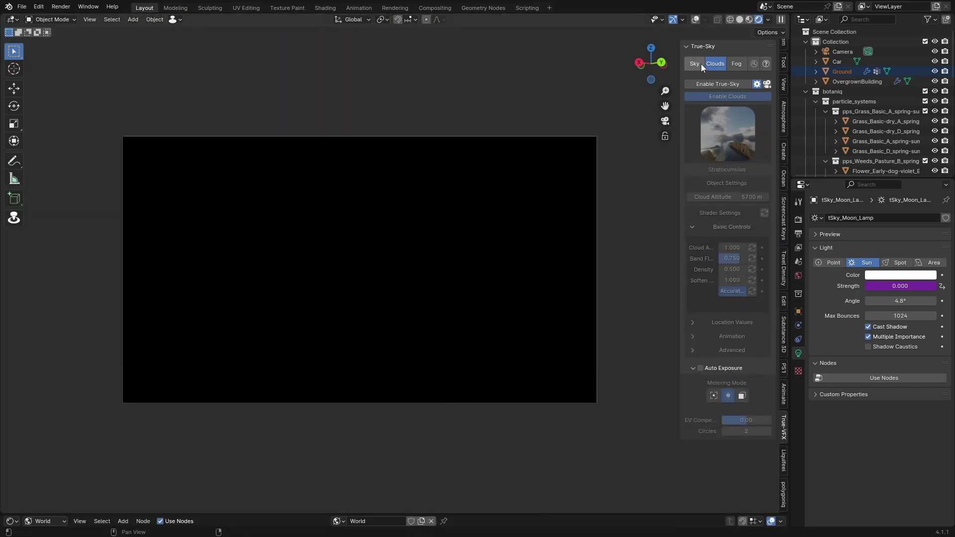
pyautogui.click(698, 64)
pyautogui.click(714, 84)
pyautogui.click(716, 66)
pyautogui.moveTo(733, 259); pyautogui.dragTo(732, 260)
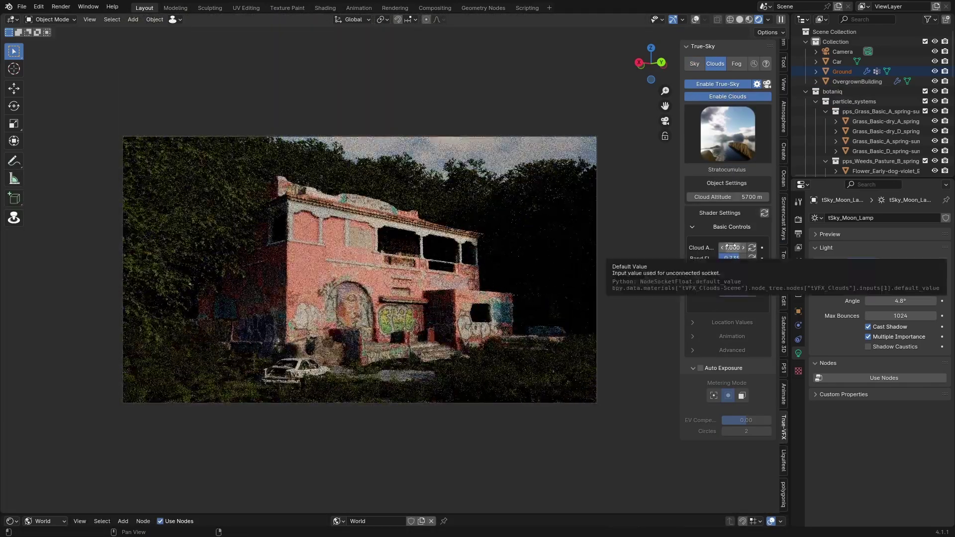
# Set the True-Sky atmosphere's air and dust to 0.5 and its ozone to 6.
pyautogui.click(695, 64)
pyautogui.press('BackSpace')
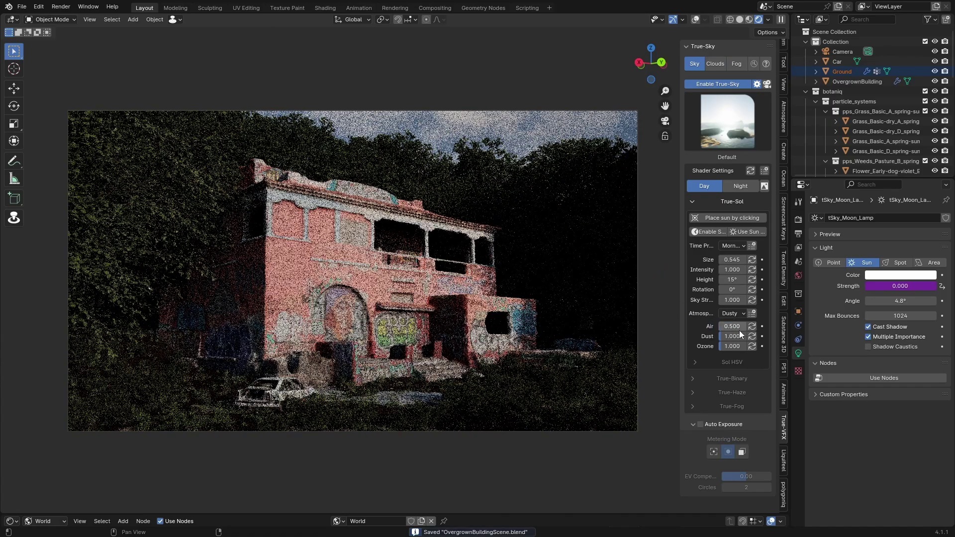
pyautogui.press('BackSpace')
pyautogui.press('BackSpace')
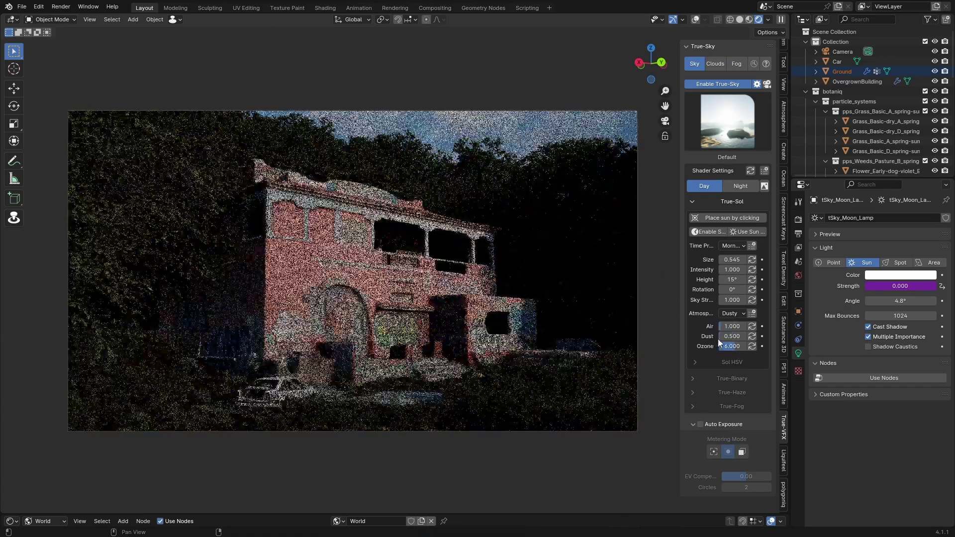
pyautogui.press('Escape')
# Set the True-Sky sun height to 10° and its rotation to -5°.
pyautogui.moveTo(734, 289)
pyautogui.mouseDown()
pyautogui.moveTo(716, 289)
pyautogui.moveTo(728, 289)
pyautogui.mouseUp()
pyautogui.moveTo(733, 280); pyautogui.dragTo(746, 280)
pyautogui.click(729, 280)
pyautogui.write('10')
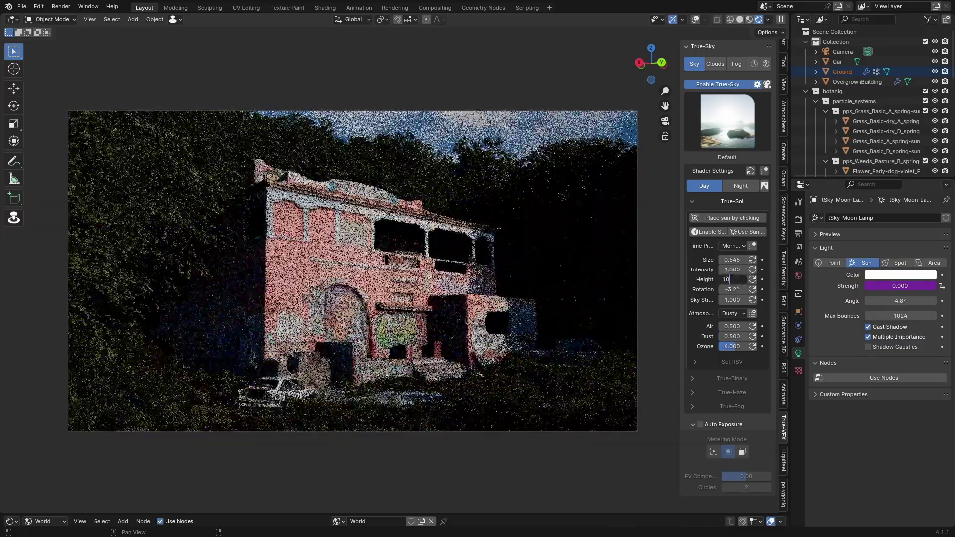
pyautogui.write('10')
pyautogui.press('Return')
pyautogui.click(735, 288)
pyautogui.write('-5')
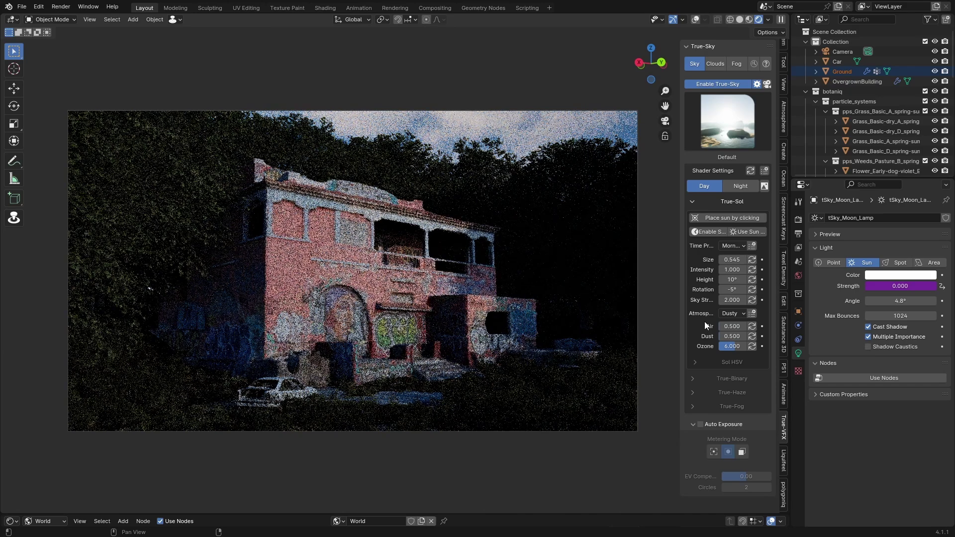
# Set True-Sky's sky strength to 1.
pyautogui.click(730, 299)
pyautogui.write('1')
pyautogui.press('Return')
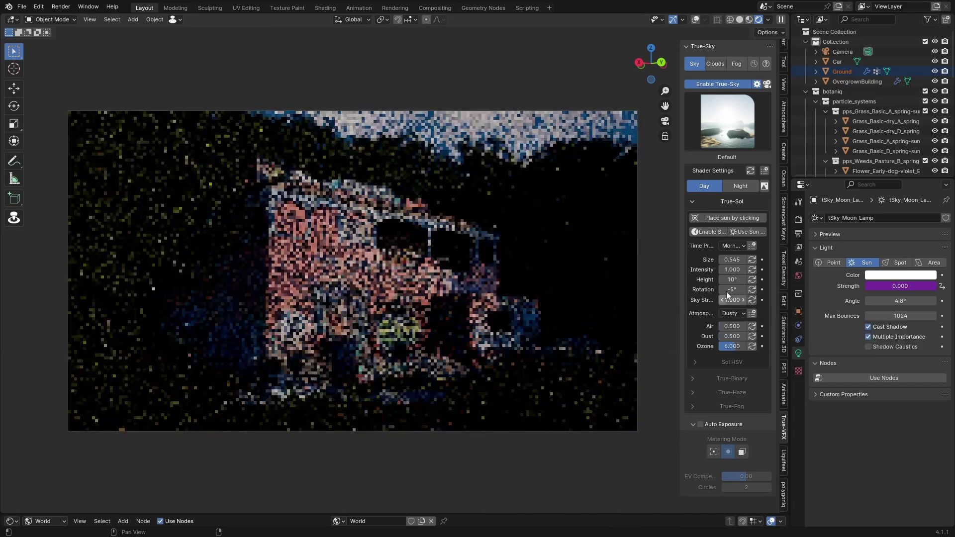
# Set the color management exposure to -2 and True-Sky's sun intensity and sky strength to 1.5.
pyautogui.click(798, 220)
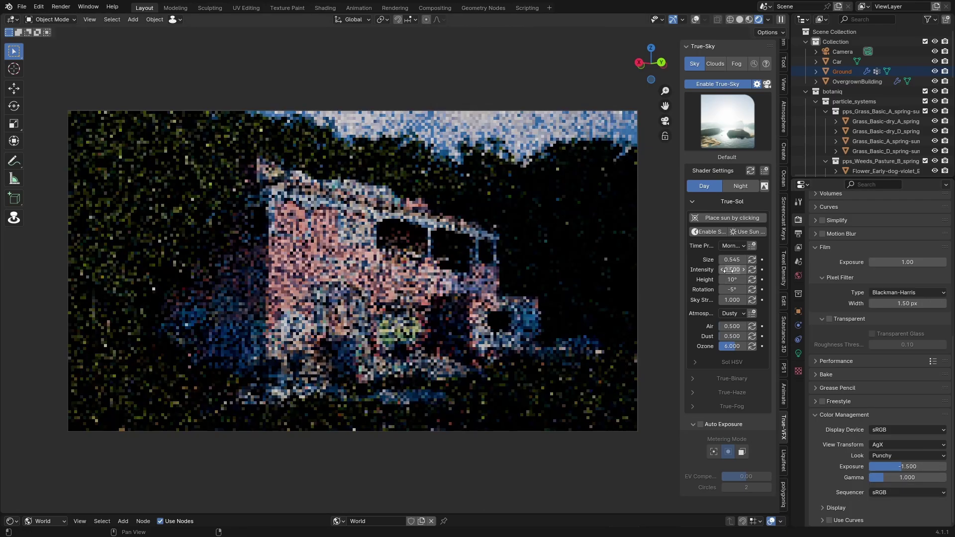
pyautogui.click(907, 469)
pyautogui.write('-2')
pyautogui.press('Return')
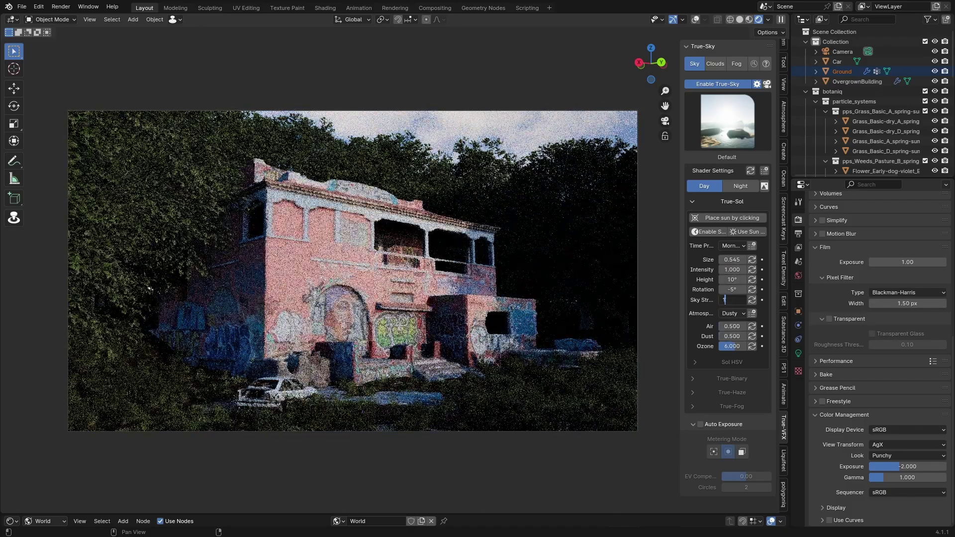
pyautogui.write('1.5')
pyautogui.press('Return')
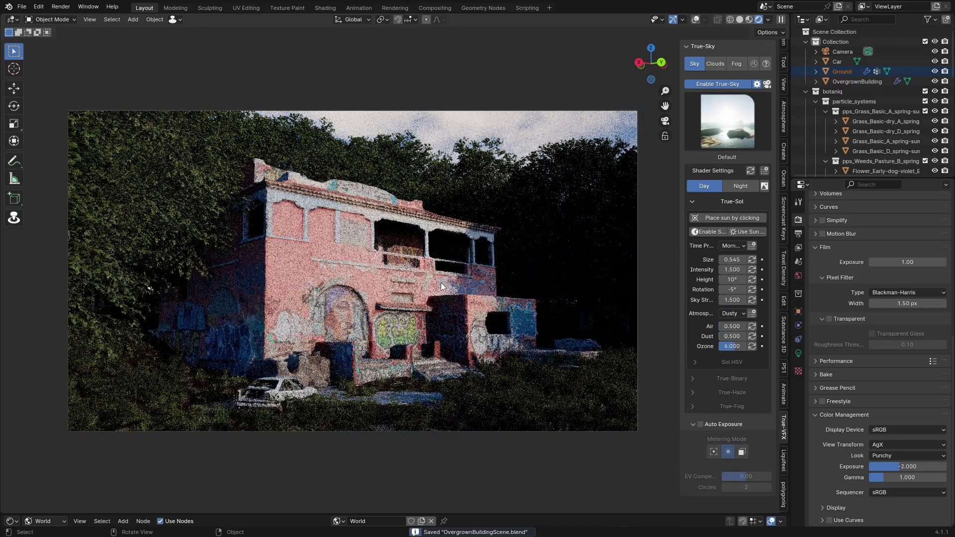
# Hide the viewport sidebar and turn on viewport denoising in the render sampling settings.
pyautogui.press('n')
pyautogui.scroll(10, 835, 341)
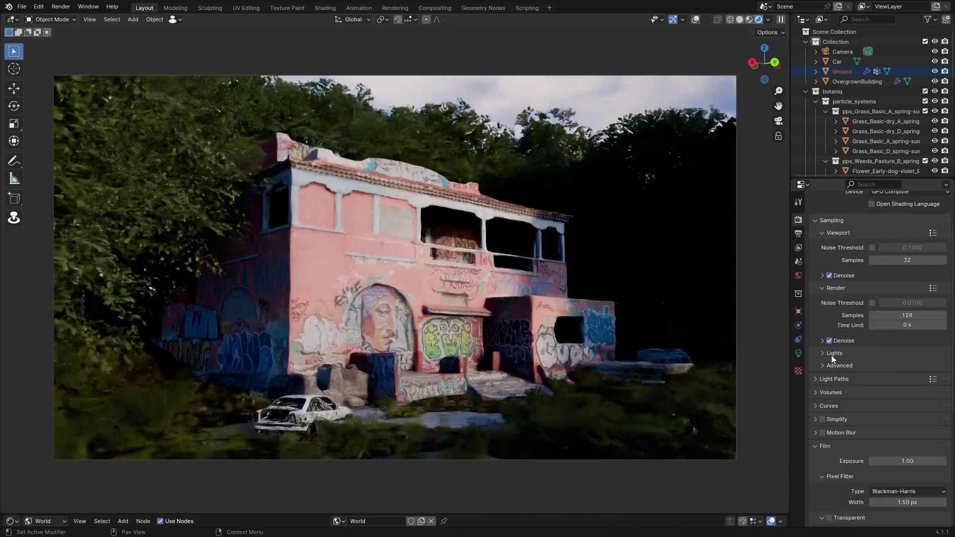
# Select the ground and set its Shrubs scatter's scale to 0.5.
pyautogui.click(626, 425)
pyautogui.press('n')
pyautogui.click(782, 502)
pyautogui.scroll(-4, 744, 472)
pyautogui.click(742, 408)
pyautogui.write('0.5')
pyautogui.press('Return')
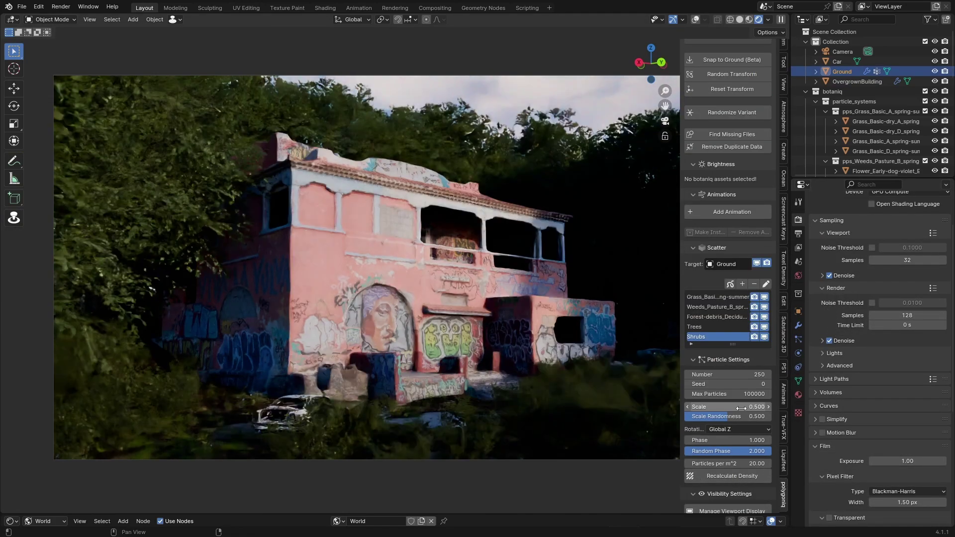
pyautogui.press('n')
pyautogui.moveTo(689, 362); pyautogui.dragTo(626, 387, button='middle')
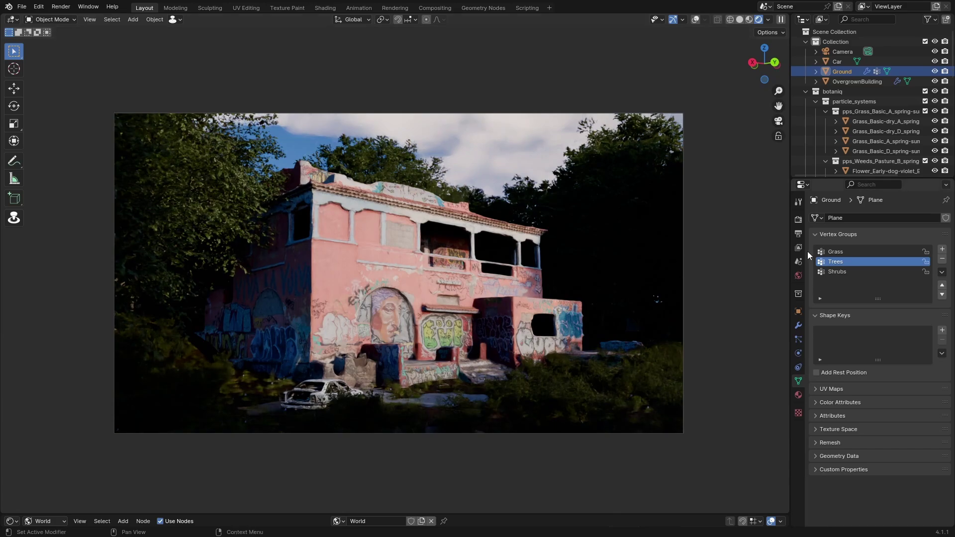
# Try a color management exposure of 0, then return it to -2.
pyautogui.click(798, 219)
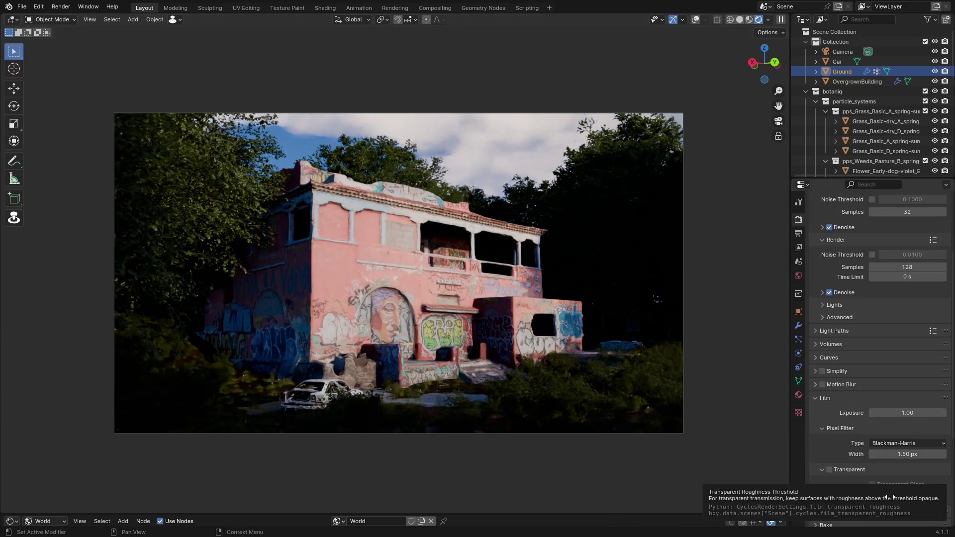
pyautogui.scroll(-8, 856, 413)
pyautogui.doubleClick(906, 467)
pyautogui.write('-2')
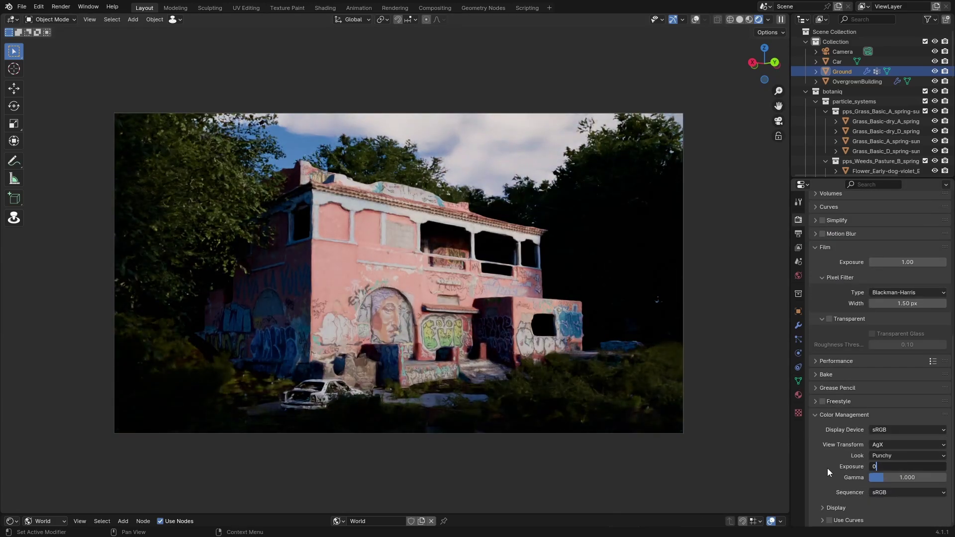
pyautogui.press('Return')
# Try a film exposure of 2 combined with a color management exposure of -3.
pyautogui.scroll(6, 882, 448)
pyautogui.doubleClick(906, 382)
pyautogui.write('2')
pyautogui.scroll(-6, 825, 398)
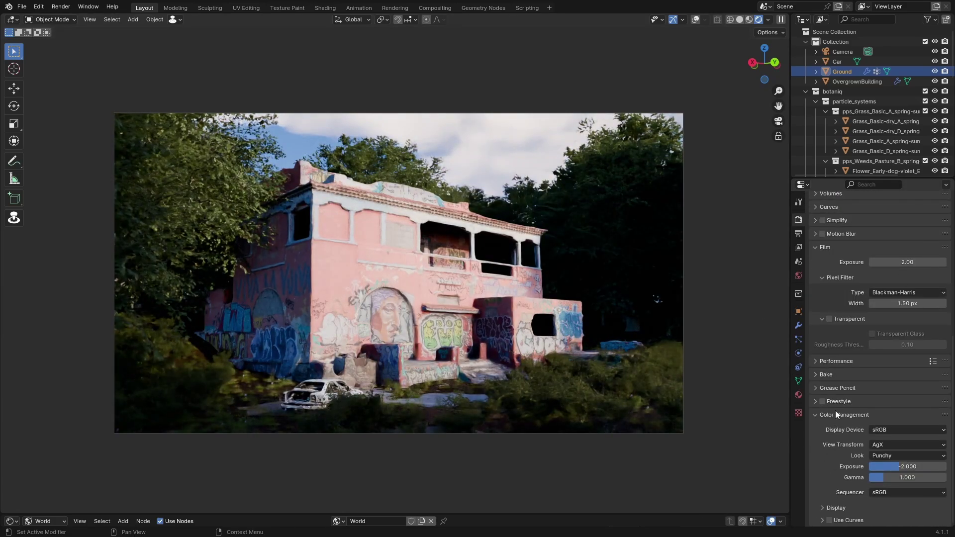
pyautogui.doubleClick(899, 465)
pyautogui.write('-3')
pyautogui.press('Return')
pyautogui.scroll(1, 550, 365)
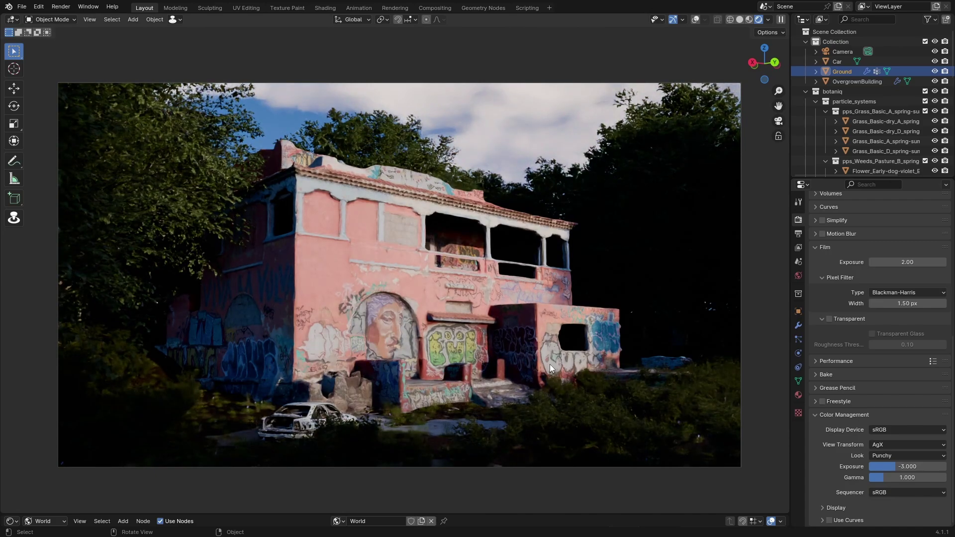
# Set the color management exposure to 0 and the film exposure to 1.
pyautogui.moveTo(906, 466); pyautogui.dragTo(917, 466)
pyautogui.write('0')
pyautogui.press('Return')
pyautogui.doubleClick(901, 263)
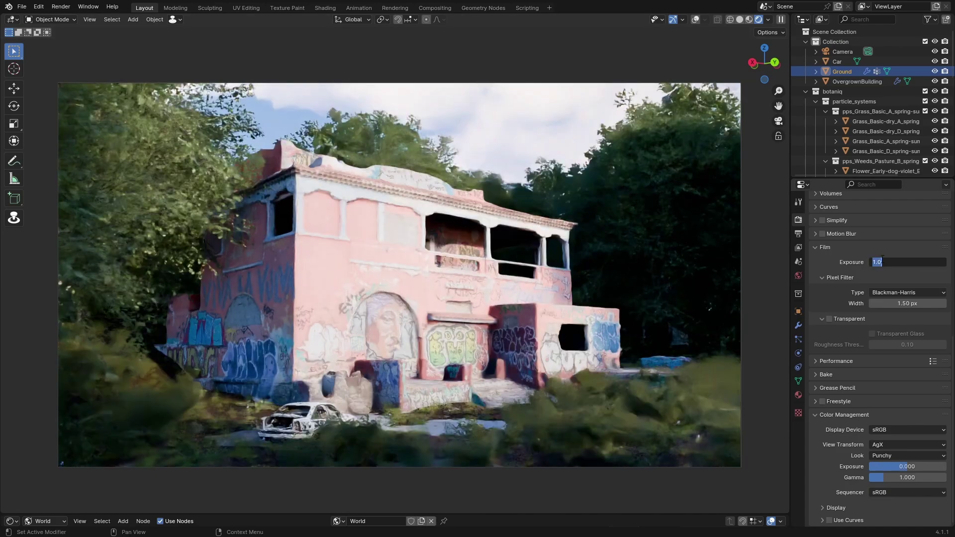
pyautogui.write('0')
pyautogui.press('Return')
pyautogui.moveTo(902, 262); pyautogui.dragTo(920, 263)
pyautogui.doubleClick(902, 262)
pyautogui.write('1')
pyautogui.keyDown('ctrl'); pyautogui.scroll(-1, 900, 467); pyautogui.keyUp('ctrl')
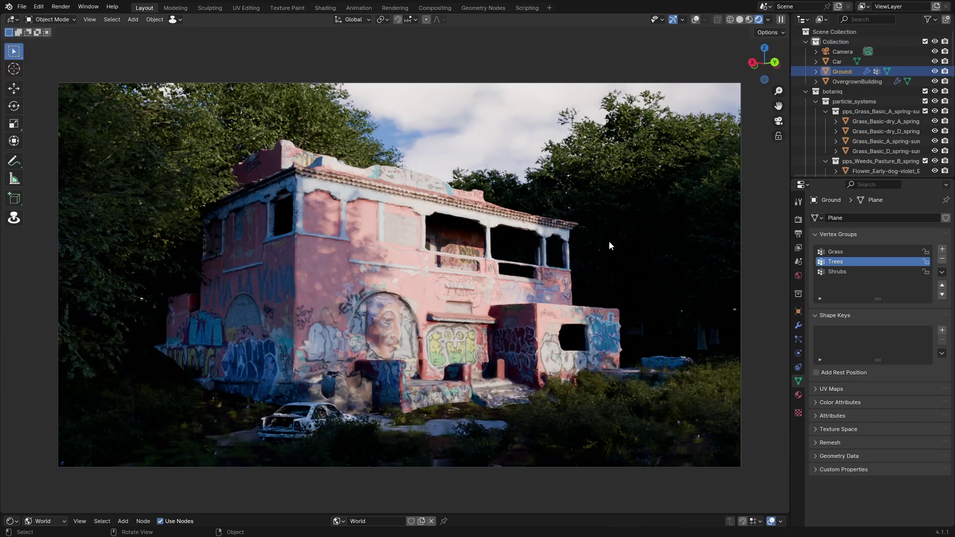
# Set the color management exposure to -1.
pyautogui.click(798, 220)
pyautogui.scroll(-10, 865, 420)
pyautogui.press('Return')
# Compare color management looks from Punchy through Very Low Contrast and settle on the Low Contrast look.
pyautogui.click(895, 456)
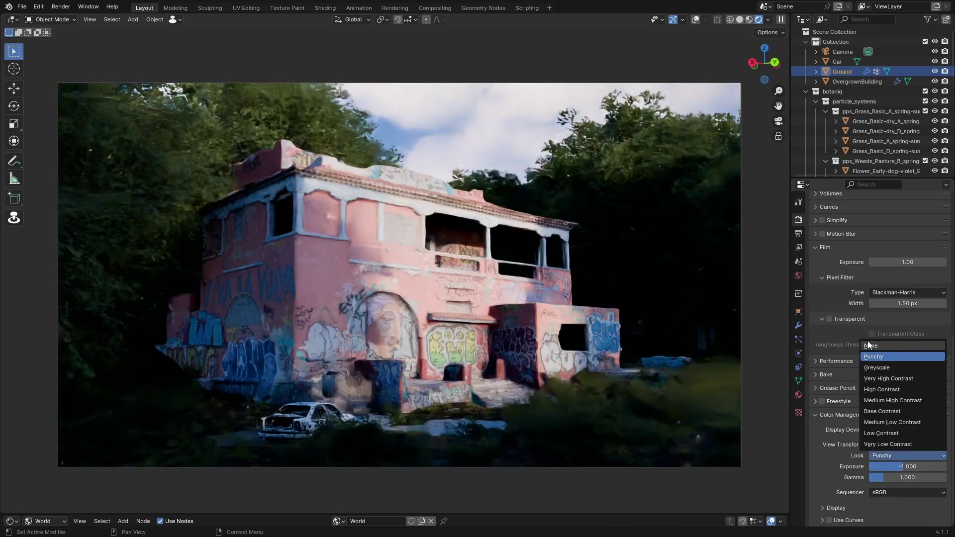
pyautogui.click(890, 385)
pyautogui.keyDown('ctrl'); pyautogui.scroll(-6, 887, 456); pyautogui.keyUp('ctrl')
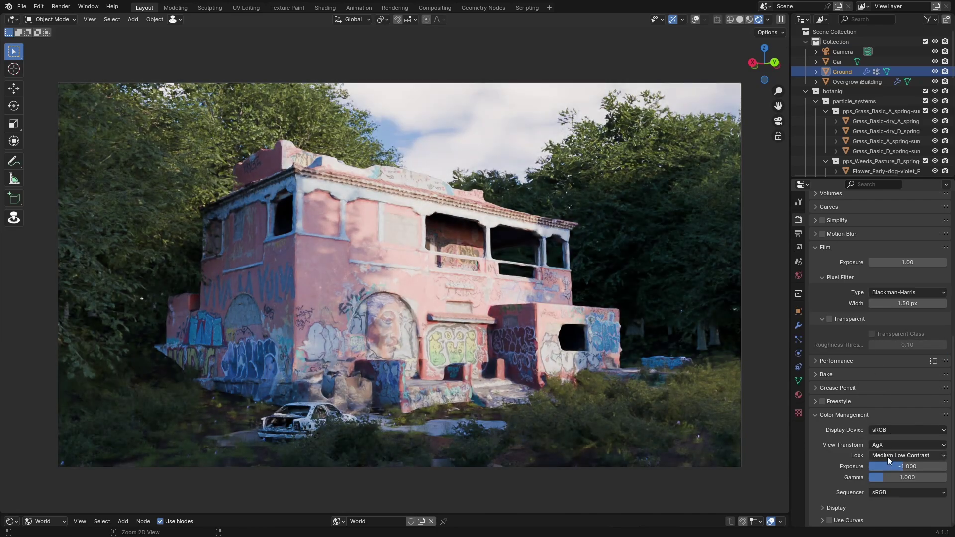
pyautogui.keyDown('ctrl'); pyautogui.scroll(-1, 887, 457); pyautogui.keyUp('ctrl')
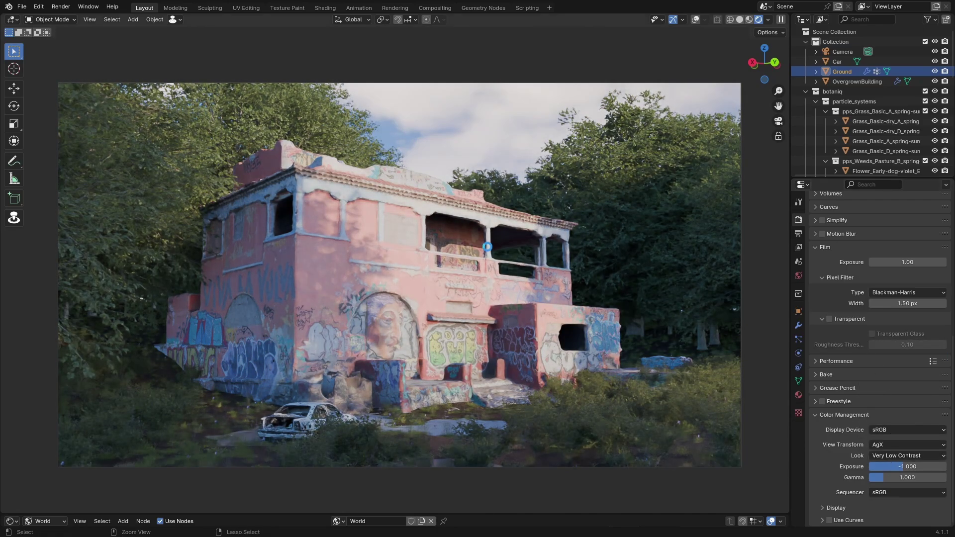
pyautogui.click(878, 424)
pyautogui.click(886, 455)
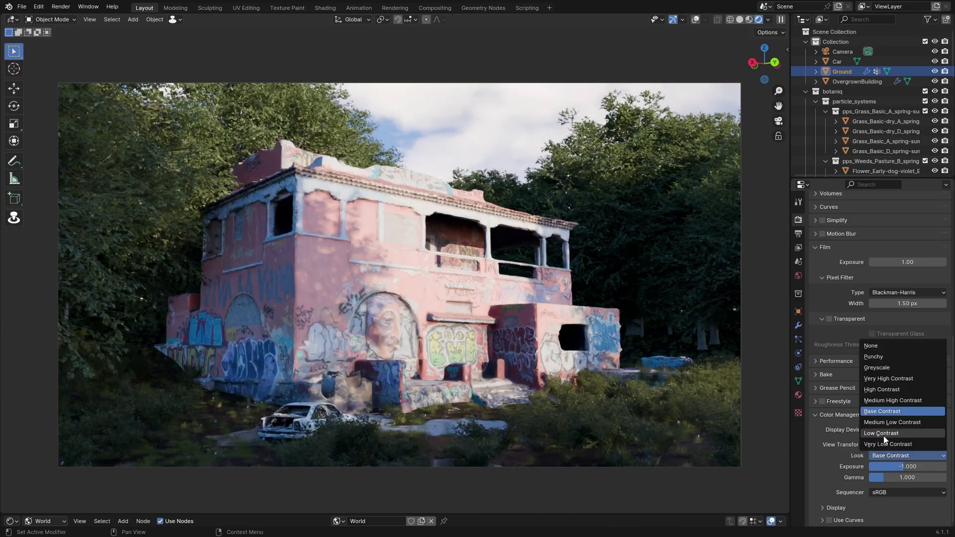
pyautogui.click(883, 433)
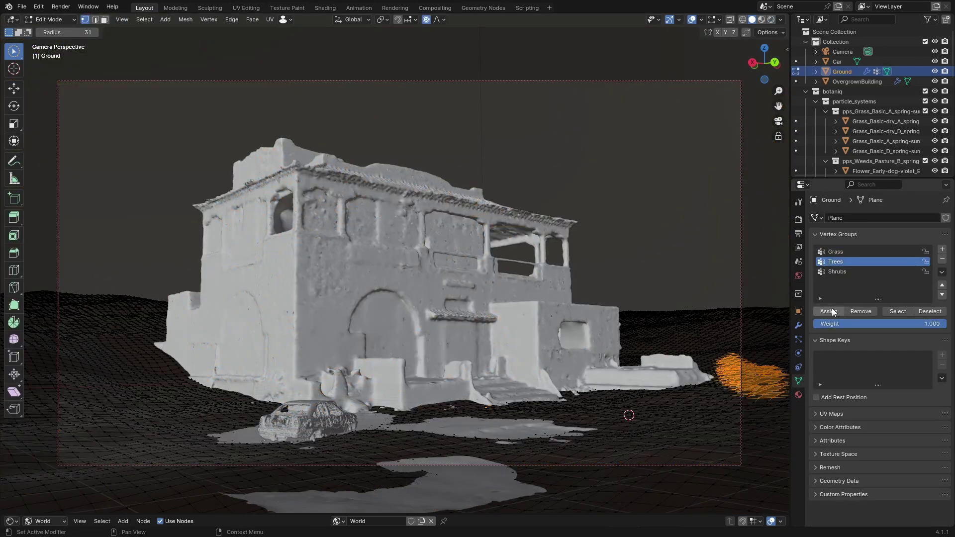
# Assign the selected ground vertices beside the building to the Trees vertex group and return to Object Mode.
pyautogui.click(828, 312)
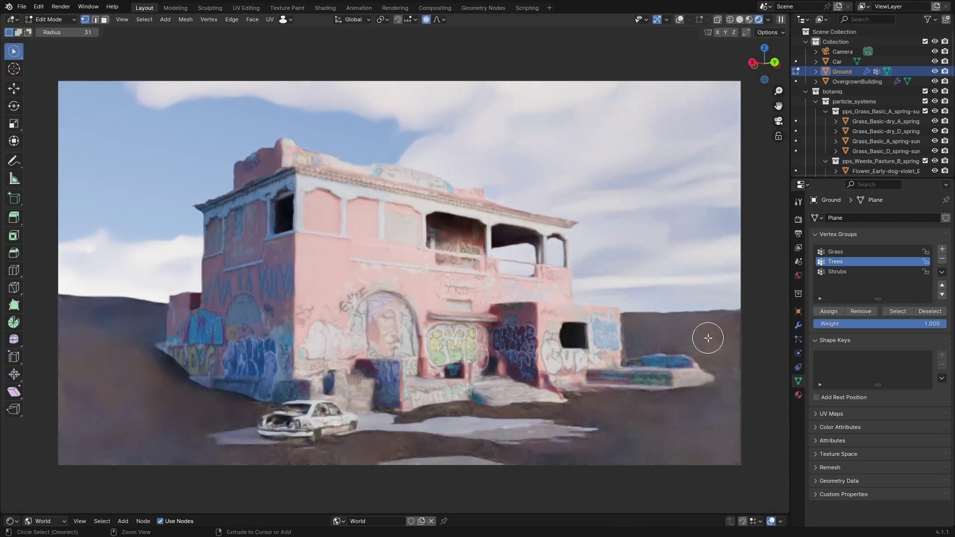
pyautogui.press('Tab')
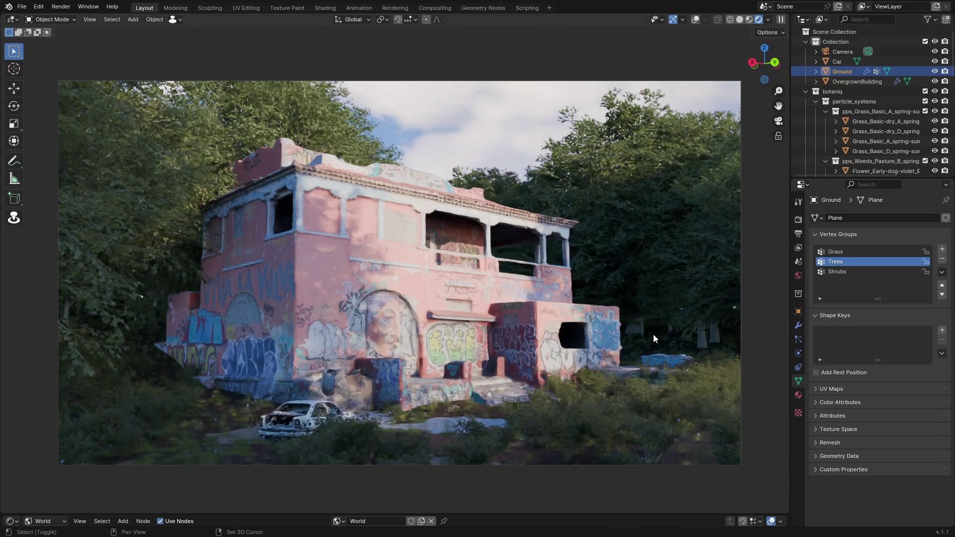
pyautogui.keyDown('shift'); pyautogui.moveTo(653, 335); pyautogui.dragTo(665, 336, button='middle'); pyautogui.keyUp('shift')
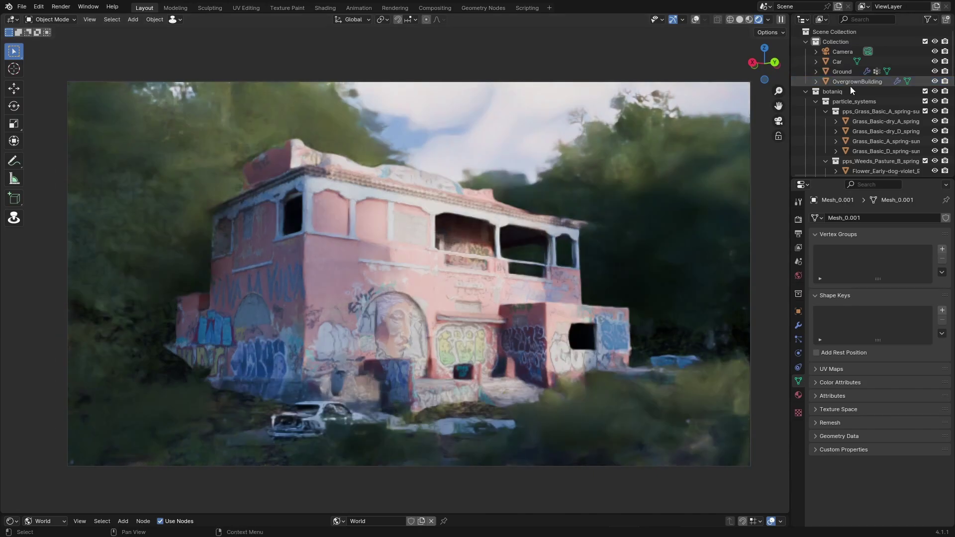
# Rename the imported mesh object Mesh_0.001 to Van.
pyautogui.scroll(-15, 850, 86)
pyautogui.moveTo(849, 171); pyautogui.dragTo(845, 41)
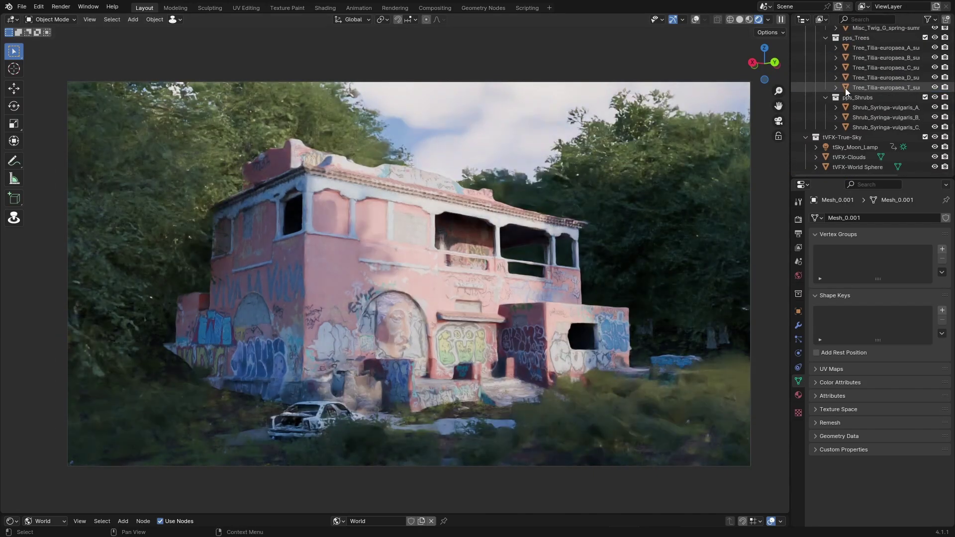
pyautogui.scroll(15, 845, 88)
pyautogui.doubleClick(846, 82)
pyautogui.write('Van')
pyautogui.press('Return')
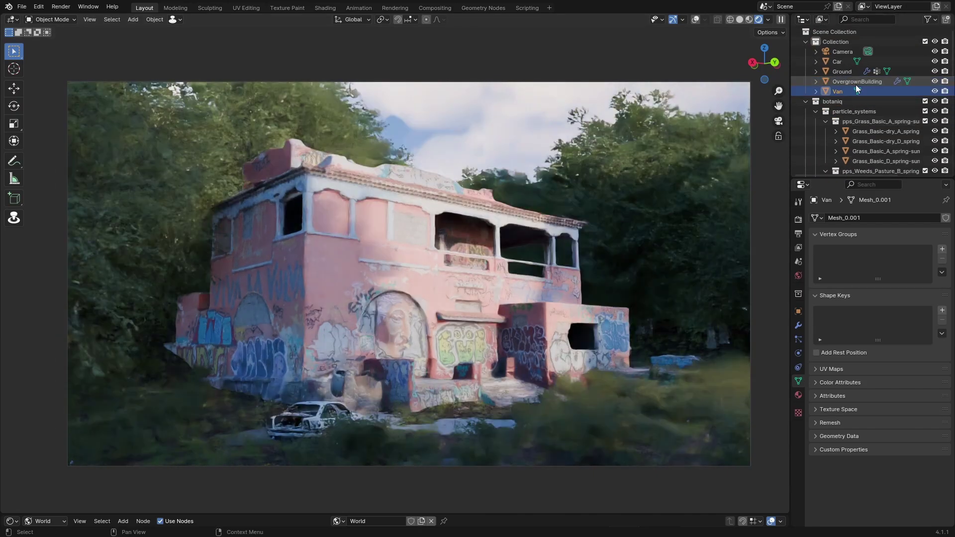
# Move the van across the ground in front of the building and adjust its height, judging it from the camera.
pyautogui.press('z')
pyautogui.moveTo(448, 368); pyautogui.dragTo(593, 418, button='middle')
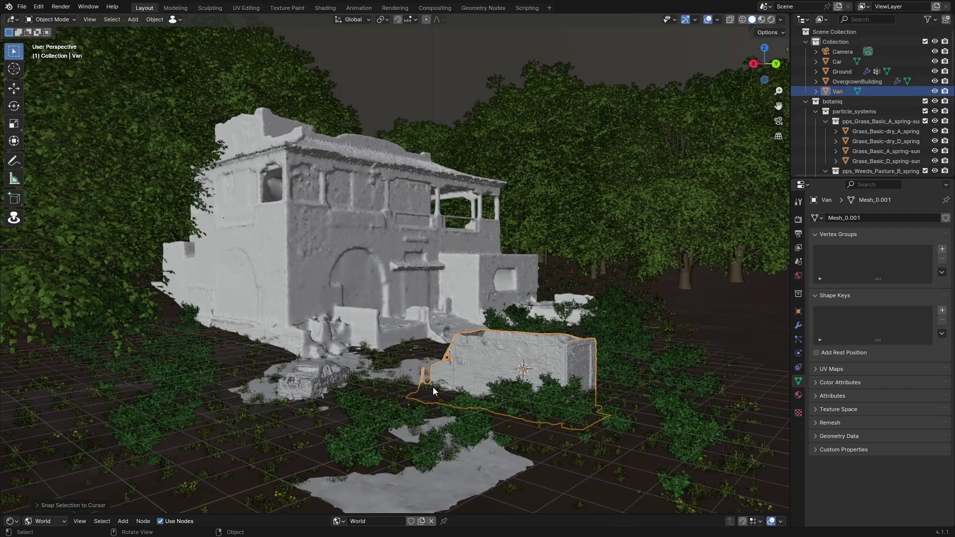
pyautogui.scroll(4, 592, 418)
pyautogui.press('KP_0')
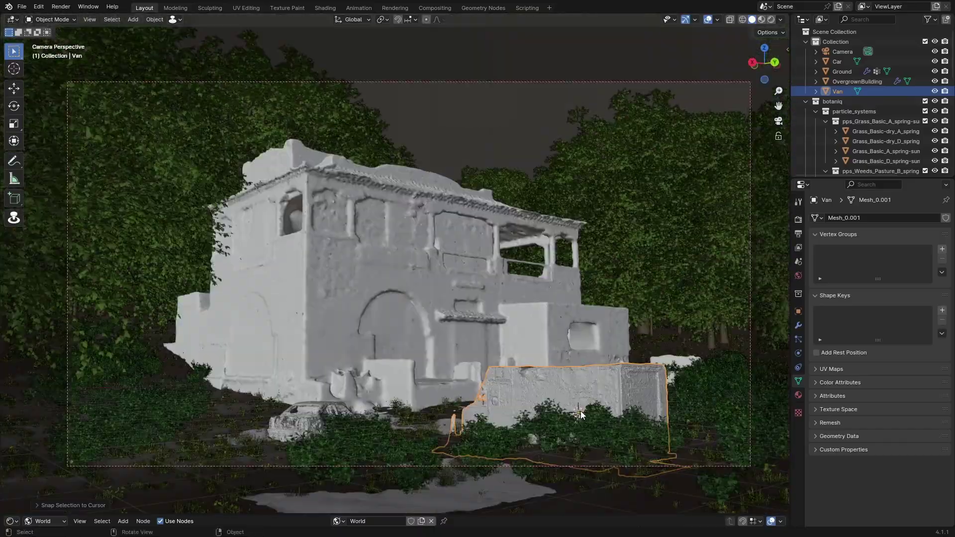
pyautogui.press('g')
pyautogui.hotkey('shift', 'z')
pyautogui.click(648, 434)
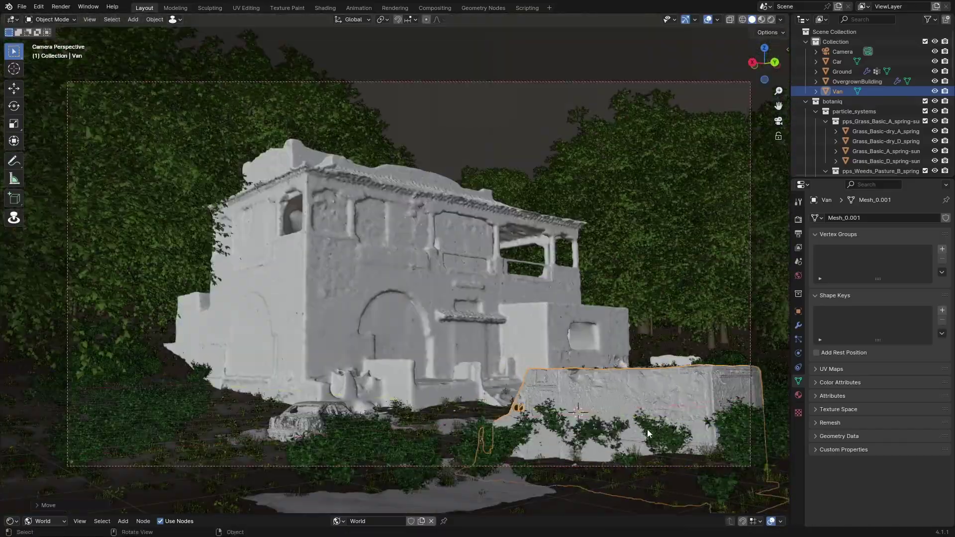
pyautogui.press('g')
pyautogui.press('z')
pyautogui.click(663, 418)
# Delete the vertices of the thin stray spike at the front of the van mesh.
pyautogui.press('z')
pyautogui.press('z')
pyautogui.press('Tab')
pyautogui.press('c')
pyautogui.moveTo(398, 379)
pyautogui.mouseDown(button='middle')
pyautogui.moveTo(468, 374)
pyautogui.moveTo(466, 318)
pyautogui.mouseUp(button='middle')
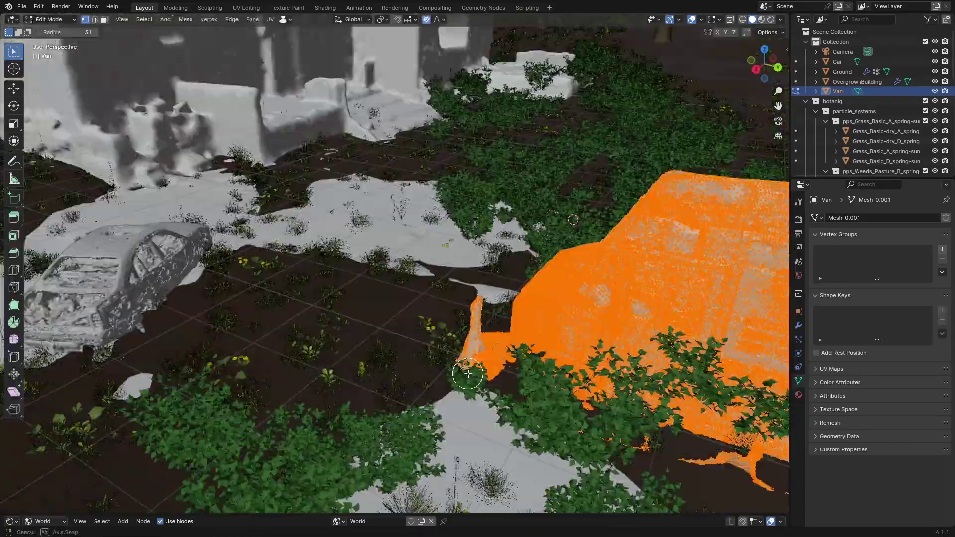
pyautogui.hotkey('shift', 'z')
pyautogui.scroll(3, 466, 318)
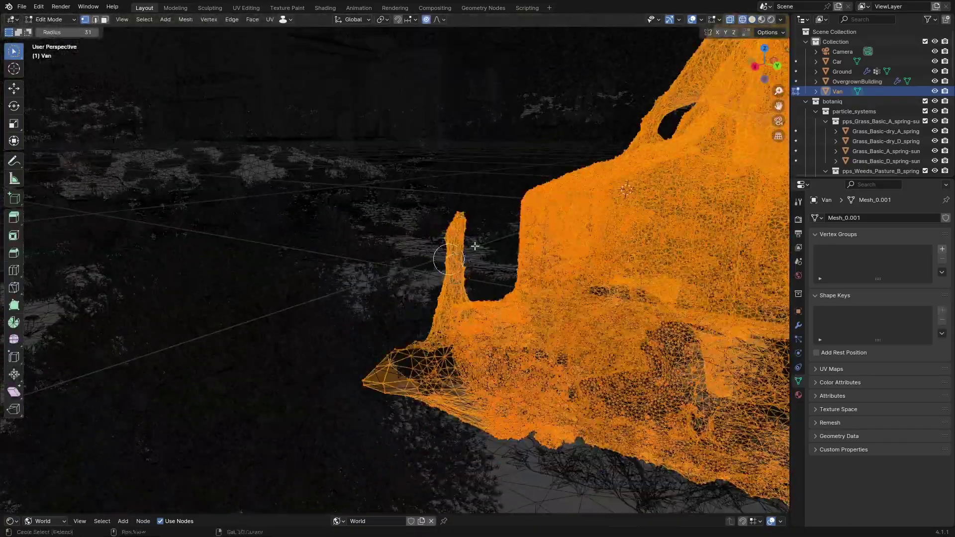
pyautogui.moveTo(459, 229); pyautogui.dragTo(457, 311)
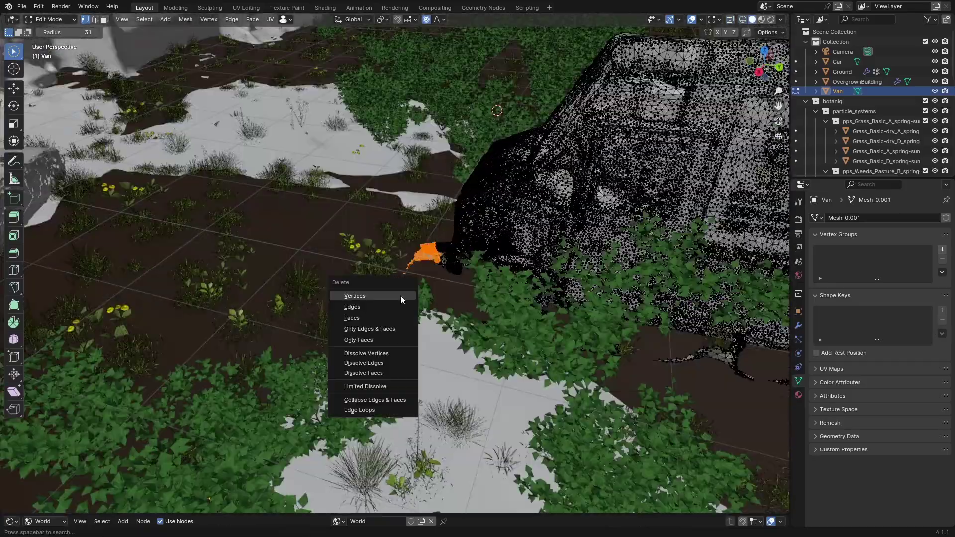
pyautogui.click(402, 299)
pyautogui.hotkey('alt', 'z')
pyautogui.press('c')
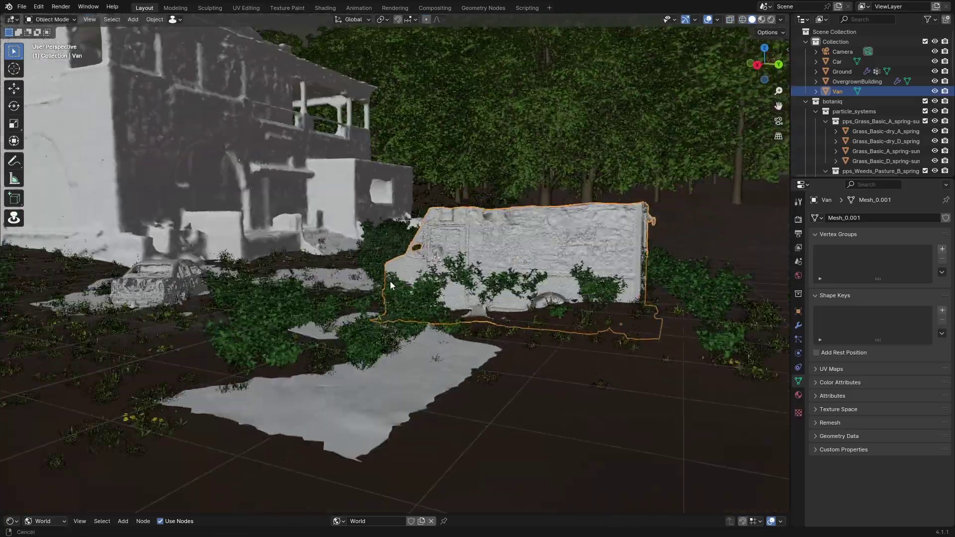
# Try another position for the van in front of the building, then delete the van.
pyautogui.press('g')
pyautogui.hotkey('shift', 'z')
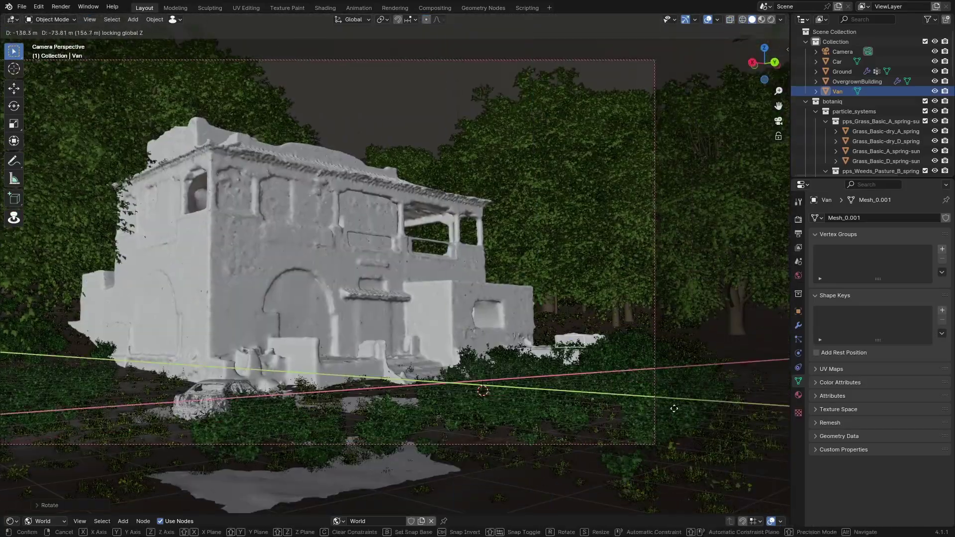
pyautogui.click(174, 428)
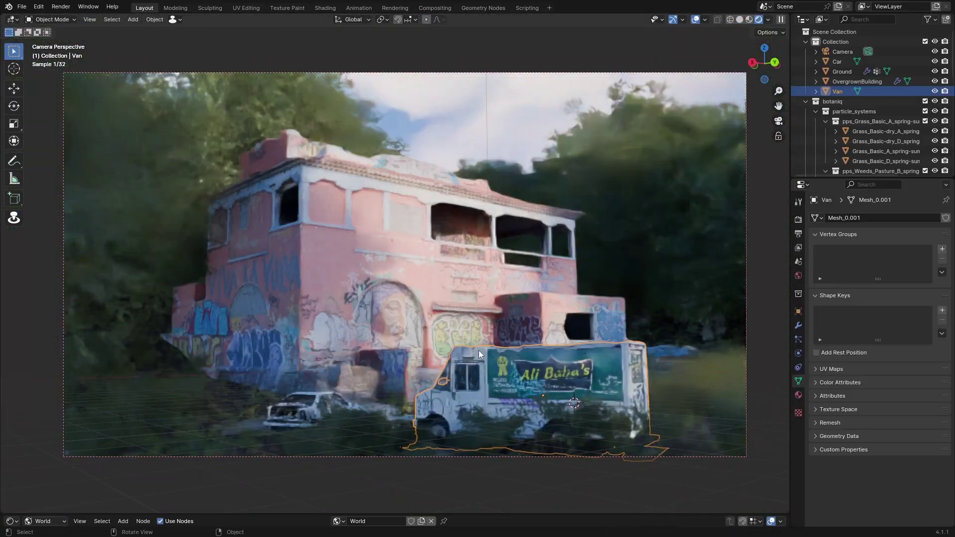
pyautogui.press('Delete')
# Spawn a Botaniq Syringa vulgaris (B) shrub from the shrubs category at the building's upper balcony.
pyautogui.scroll(-1, 504, 301)
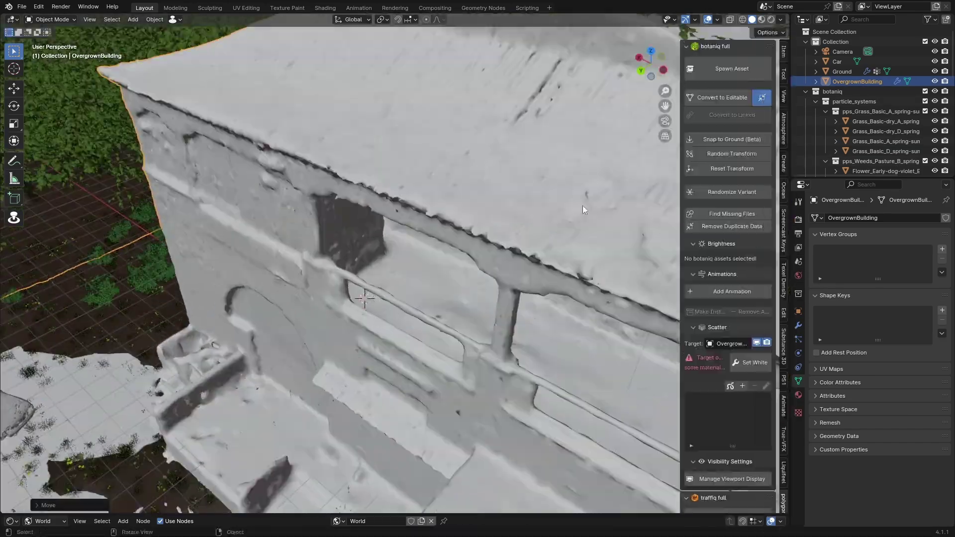
pyautogui.click(746, 151)
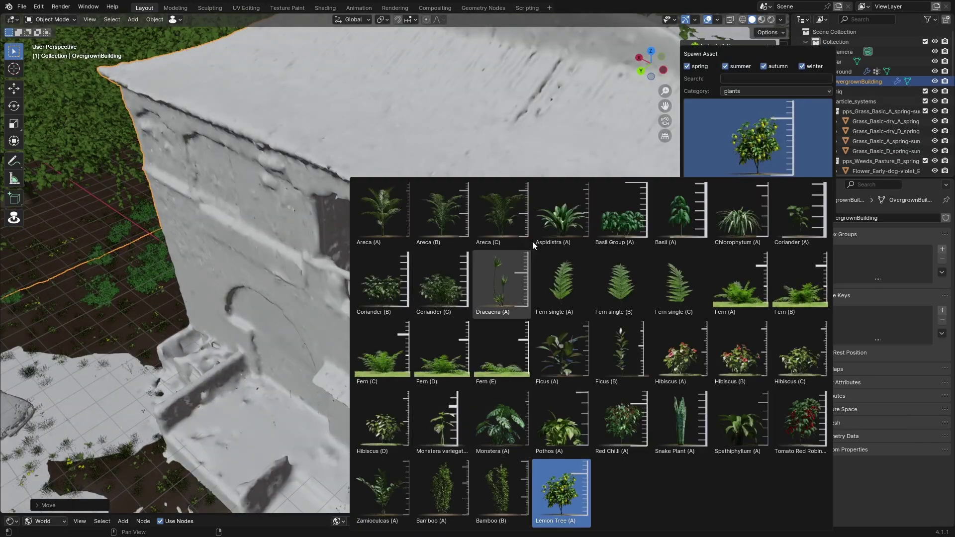
pyautogui.click(746, 92)
pyautogui.click(738, 256)
pyautogui.click(741, 167)
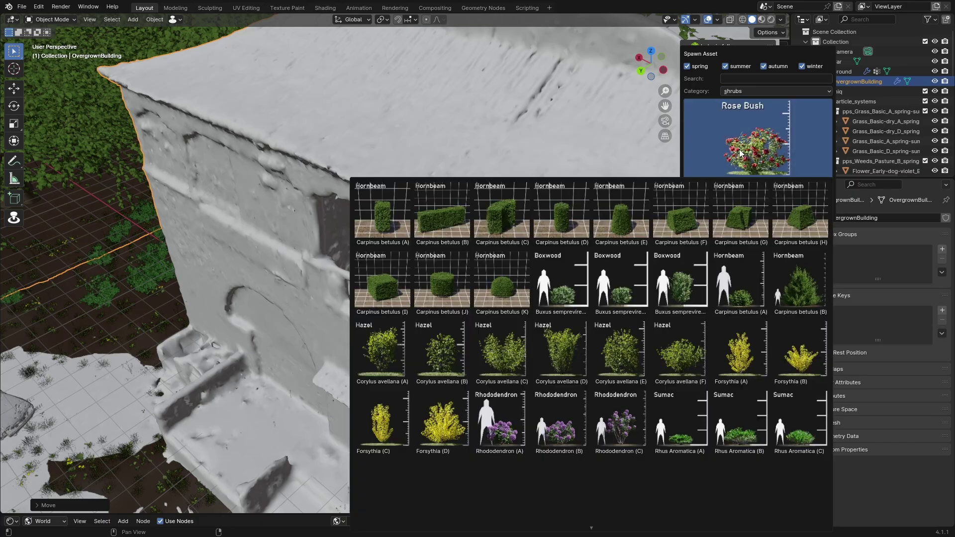
pyautogui.click(482, 496)
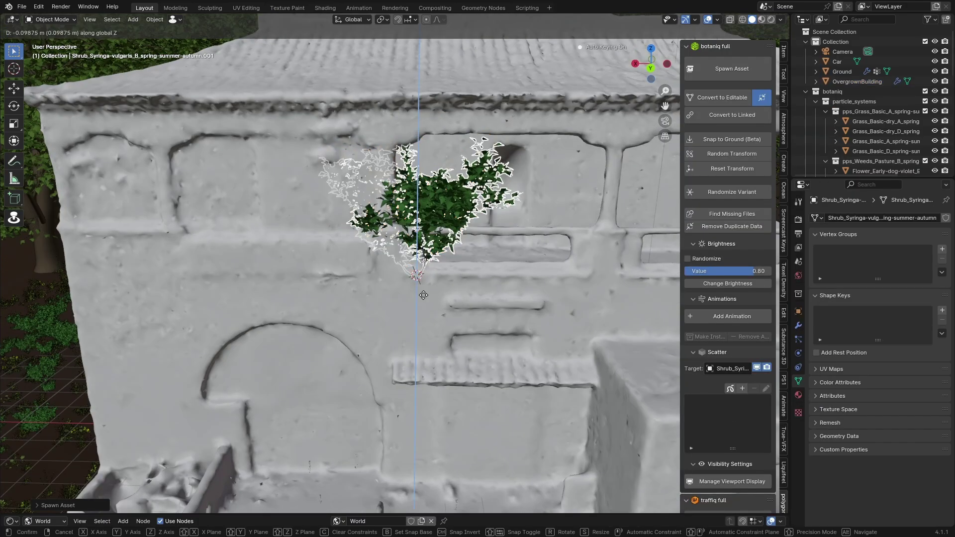
# Rotate the spawned shrub freely and place a duplicate farther along the balcony.
pyautogui.press('r')
pyautogui.press('r')
pyautogui.click(421, 314)
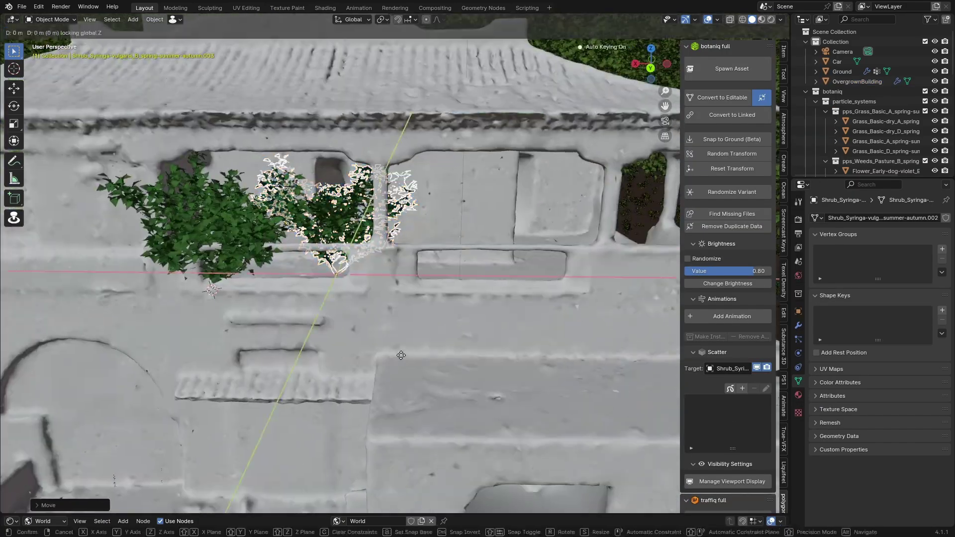
pyautogui.press('z')
pyautogui.click(519, 204)
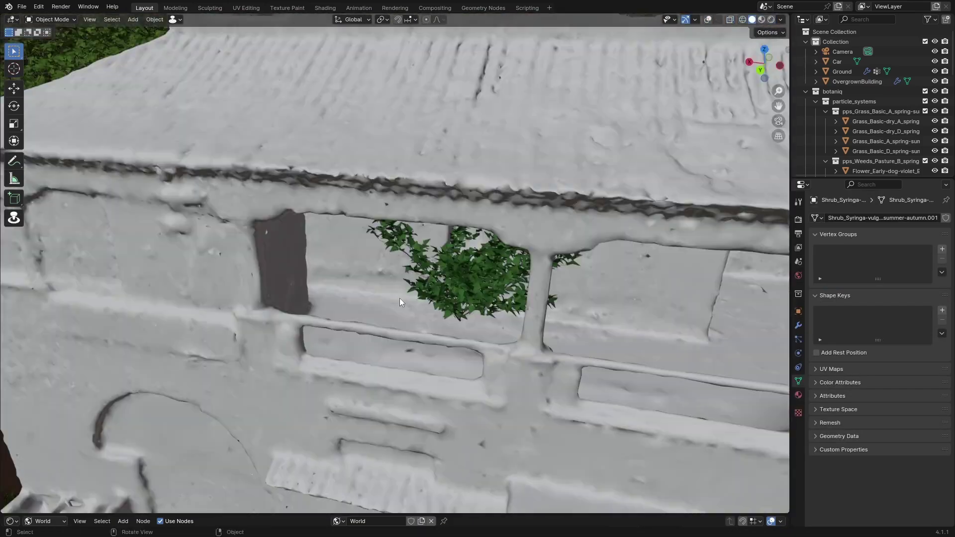
# Try moving the balcony shrub horizontally, then delete it.
pyautogui.press('n')
pyautogui.press('g')
pyautogui.hotkey('shift', 'z')
pyautogui.click(271, 366)
pyautogui.press('Delete')
# Spawn a Botaniq Syringa vulgaris shrub again and rotate it freely against the balcony wall.
pyautogui.press('n')
pyautogui.click(733, 68)
pyautogui.click(745, 154)
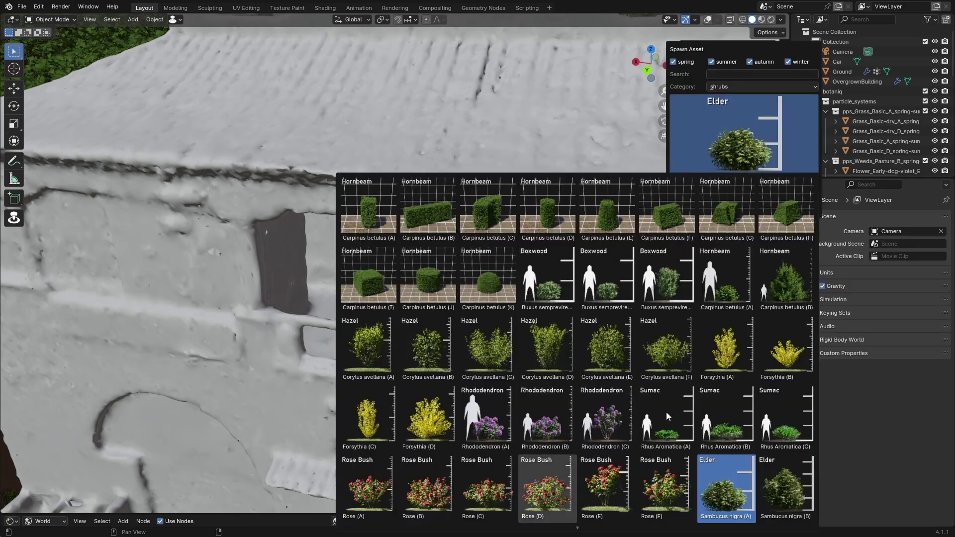
pyautogui.scroll(-1, 667, 411)
pyautogui.press('r')
pyautogui.press('r')
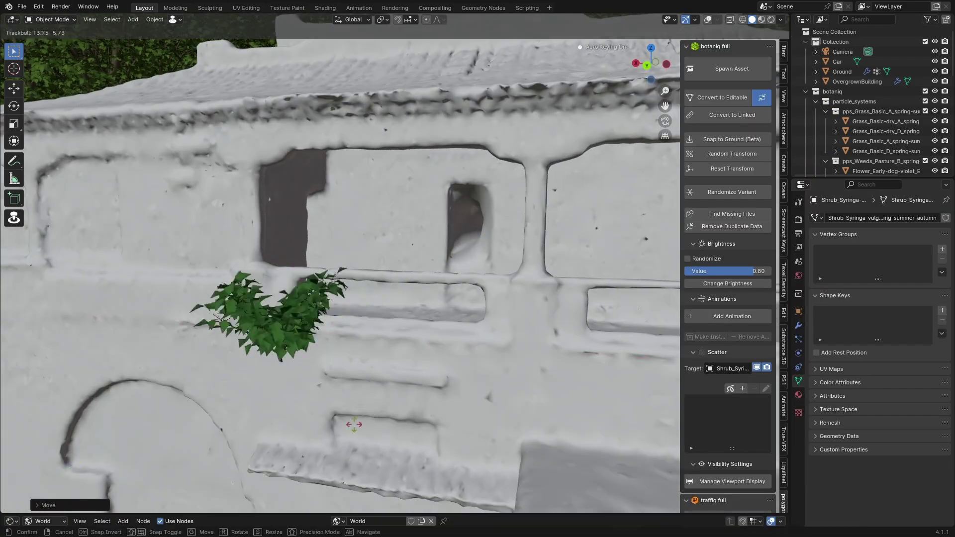
pyautogui.click(354, 426)
# Adjust the shrub's rotation and place a duplicate of it beside the balcony opening.
pyautogui.moveTo(354, 427); pyautogui.dragTo(492, 274, button='middle')
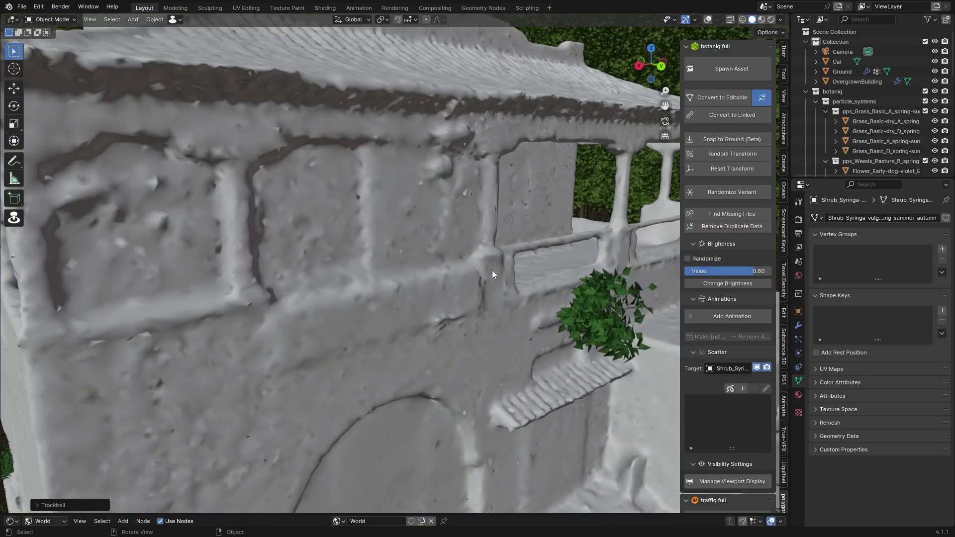
pyautogui.click(459, 236)
pyautogui.press('r')
pyautogui.hotkey('shift', 'd')
pyautogui.click(335, 260)
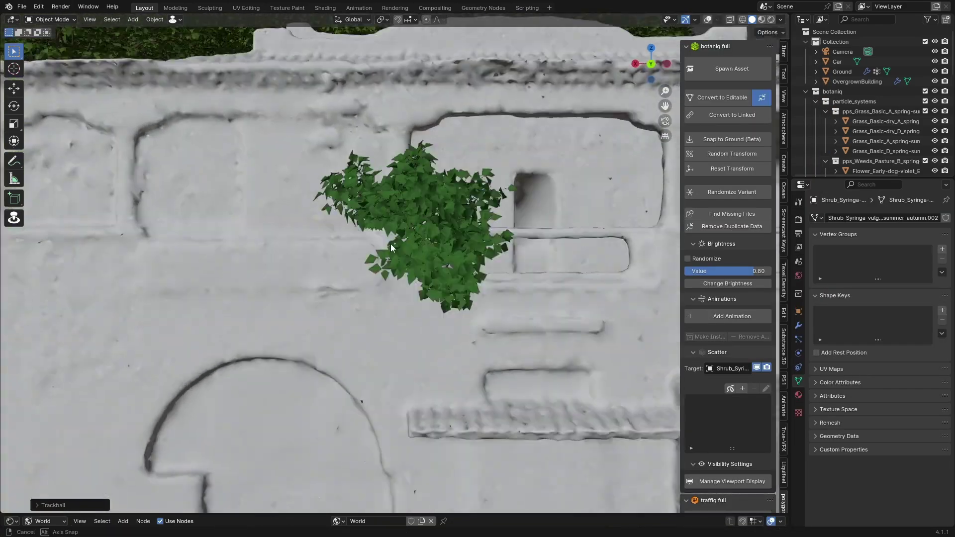
# Snap the shrub placement with the 3D cursor and add another freely rotated shrub copy along the balcony.
pyautogui.hotkey('shift', 's')
pyautogui.rightClick(304, 274)
pyautogui.hotkey('shift', 'd')
pyautogui.press('r')
pyautogui.press('r')
pyautogui.click(405, 363)
# Try a further rotation of the latest shrub copy by the balcony railing, then undo it.
pyautogui.moveTo(405, 363); pyautogui.dragTo(424, 371, button='middle')
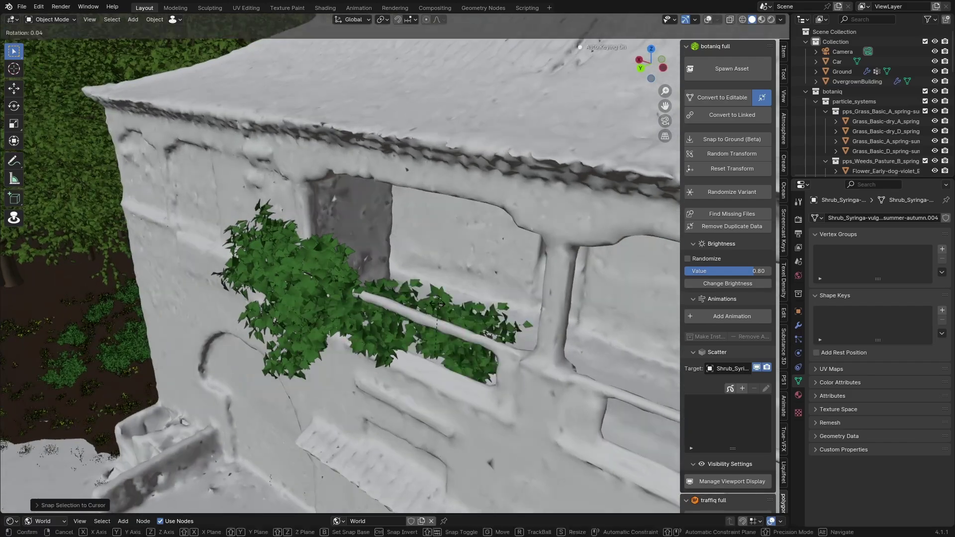
pyautogui.click(401, 282)
pyautogui.moveTo(400, 281); pyautogui.dragTo(453, 380, button='middle')
pyautogui.hotkey('ctrl', 'z')
# Preview the balcony shrubs in the rendered view from the scene camera.
pyautogui.scroll(-4, 410, 307)
pyautogui.moveTo(410, 307)
pyautogui.mouseDown(button='middle')
pyautogui.moveTo(432, 295)
pyautogui.moveTo(377, 332)
pyautogui.mouseUp(button='middle')
pyautogui.press('z')
pyautogui.click(381, 295)
pyautogui.scroll(-3, 436, 211)
pyautogui.press('KP_0')
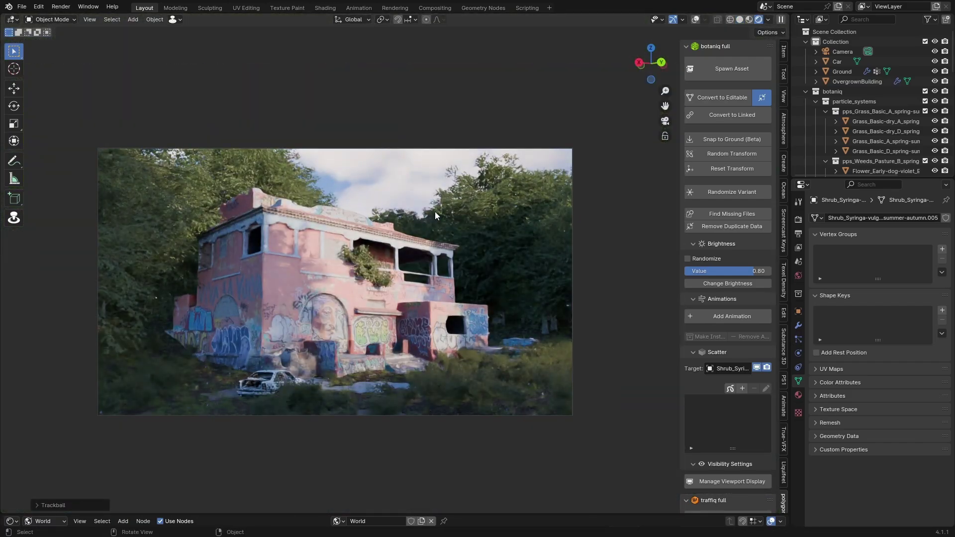
# Rotate, snap and scale further shrub copies to cover the balcony, the entrance and the base of the facade.
pyautogui.press('KP_Decimal')
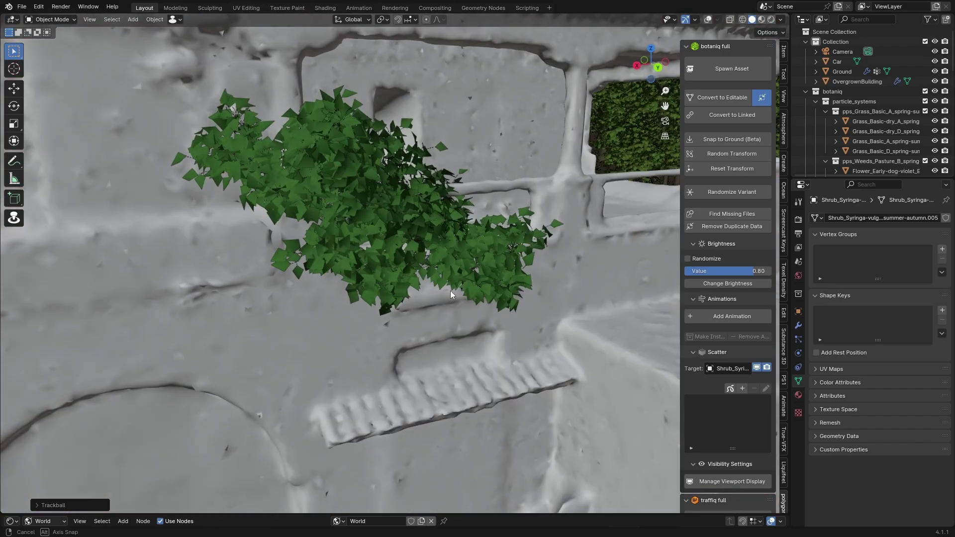
pyautogui.press('r')
pyautogui.press('r')
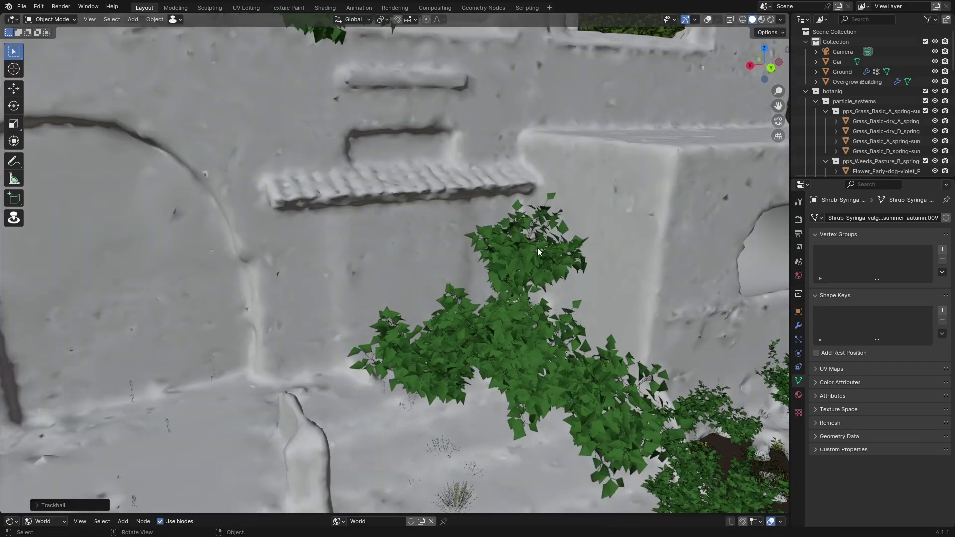
pyautogui.hotkey('shift', 's')
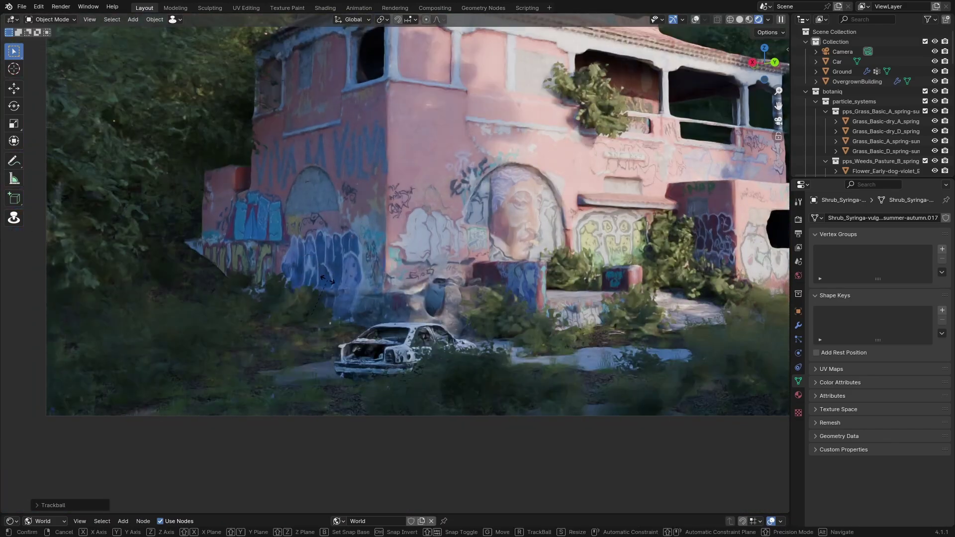
pyautogui.press('s')
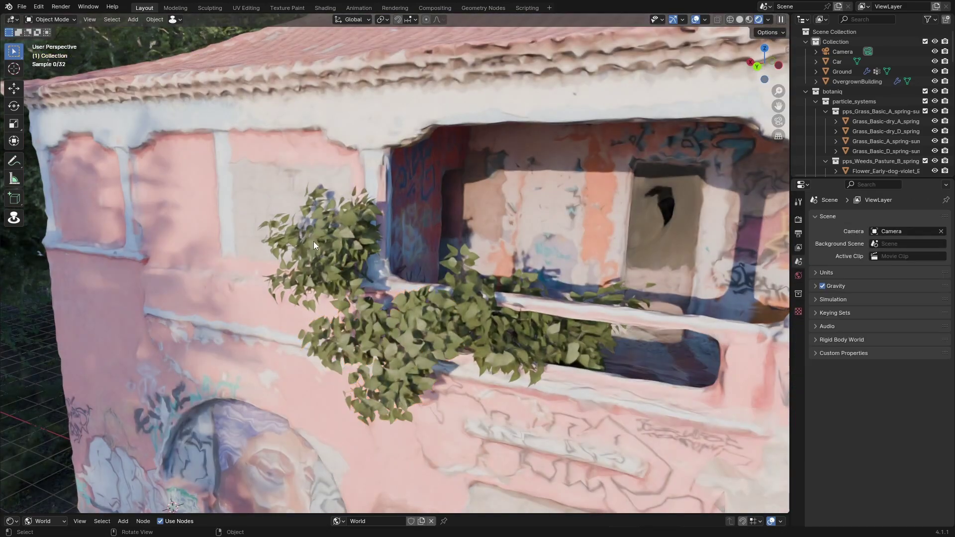
# Enable the camera's Thirds and Center composition guides and shift the camera slightly to reframe the building.
pyautogui.press('KP_0')
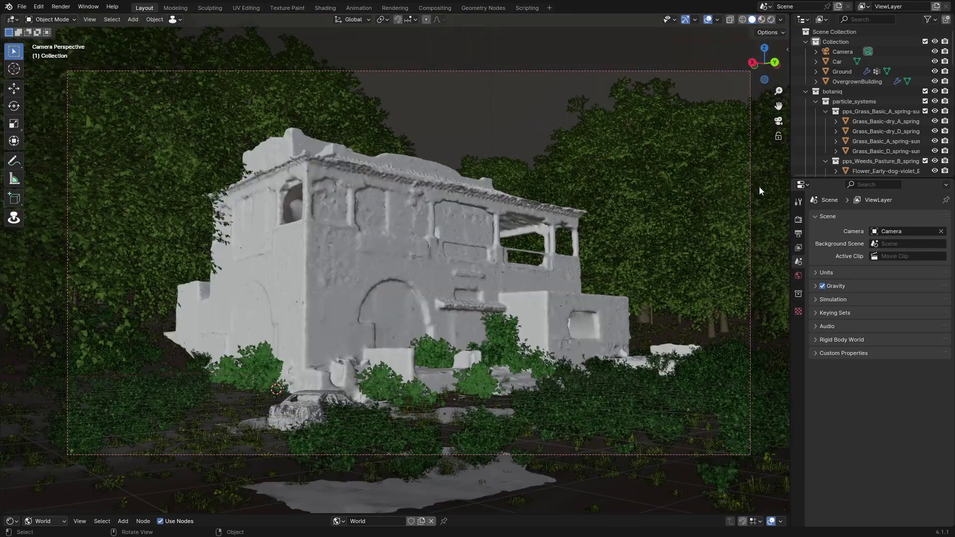
pyautogui.click(753, 191)
pyautogui.click(798, 353)
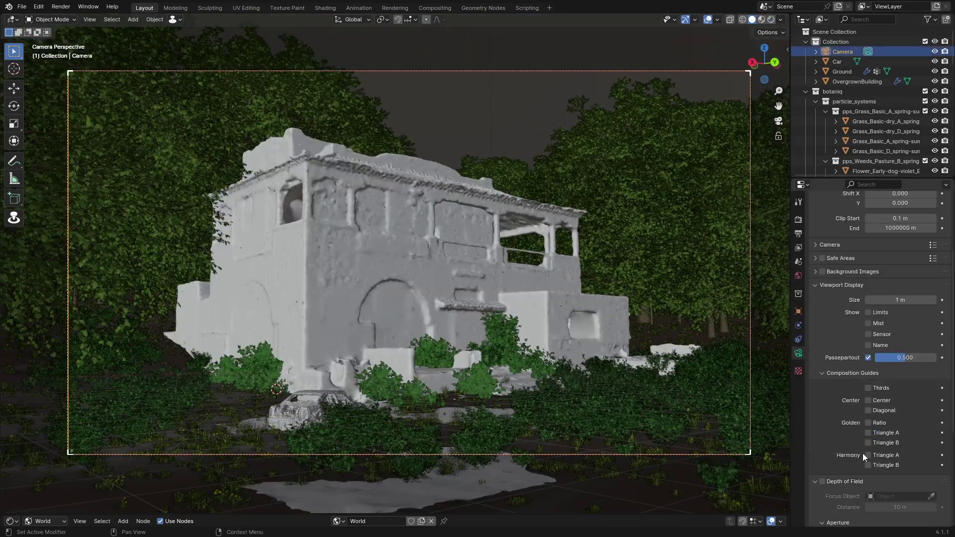
pyautogui.rightClick(214, 376)
pyautogui.press('g')
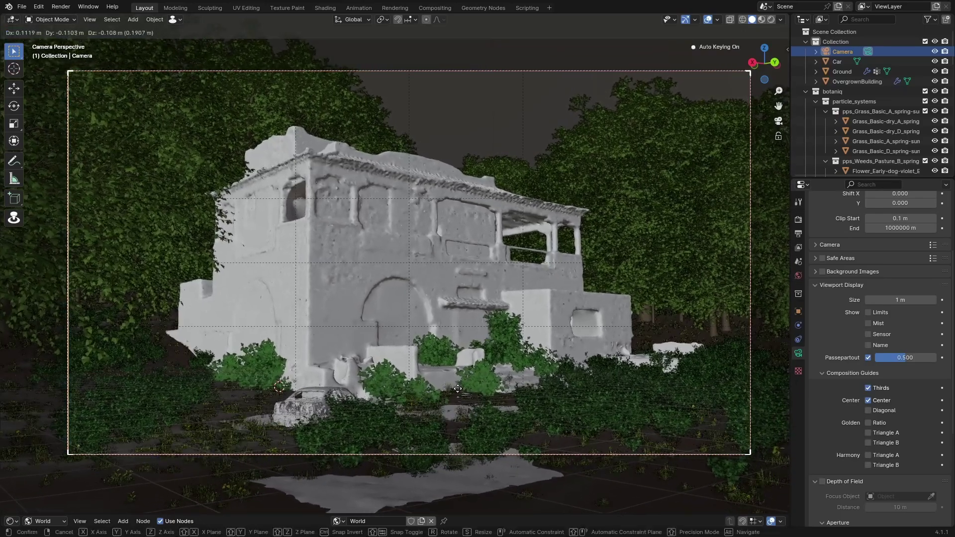
pyautogui.click(472, 294)
# Nudge the camera framing again in the rendered view with overlays hidden, and save the scene file.
pyautogui.click(771, 20)
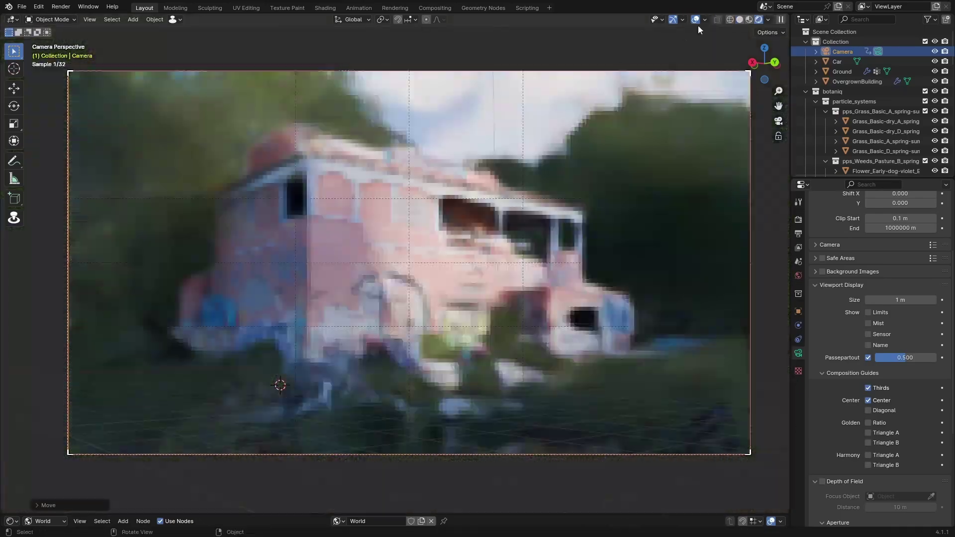
pyautogui.click(696, 20)
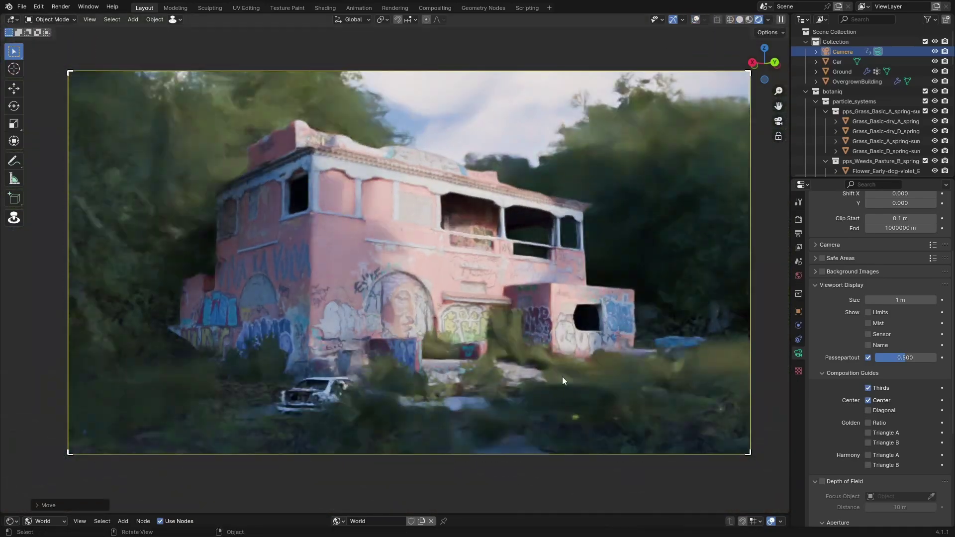
pyautogui.hotkey('ctrl', 's')
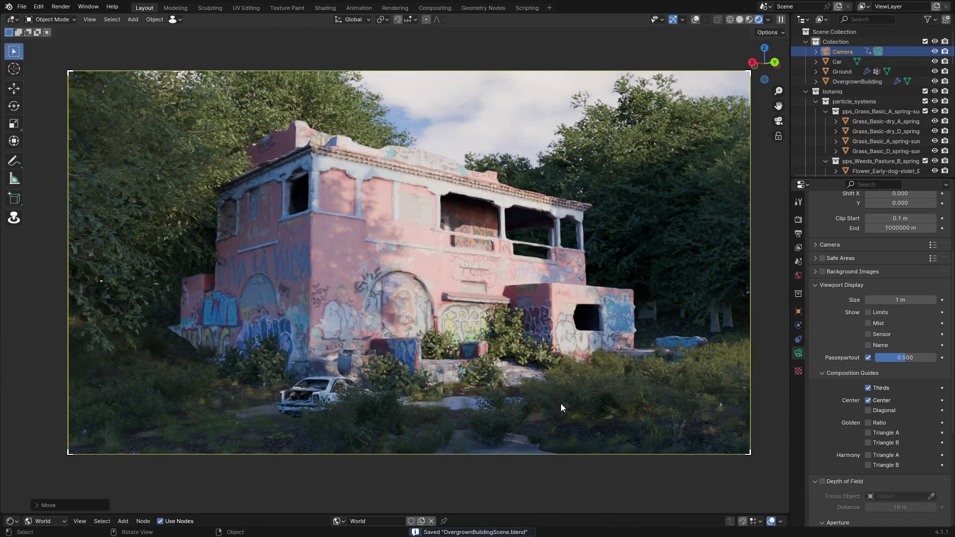
pyautogui.press('g')
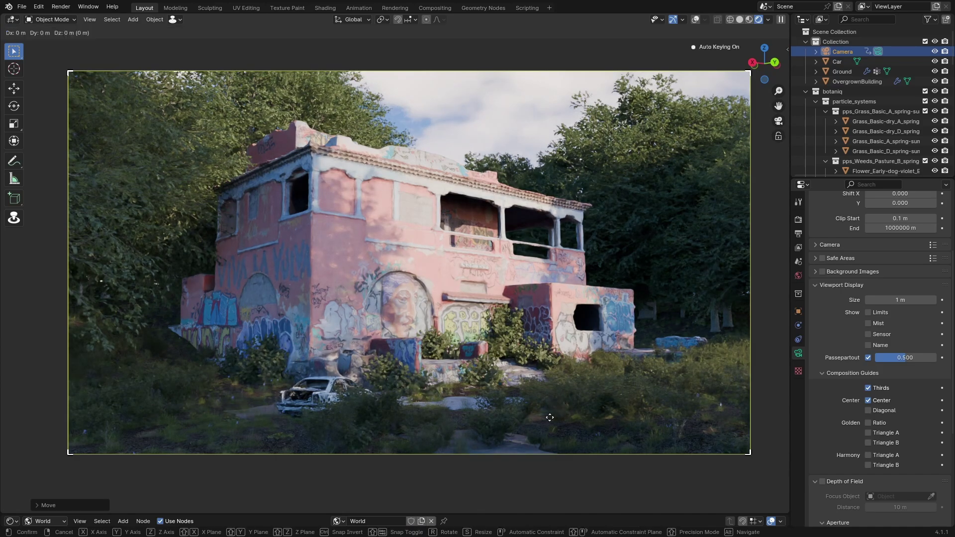
pyautogui.click(533, 422)
pyautogui.hotkey('ctrl', 's')
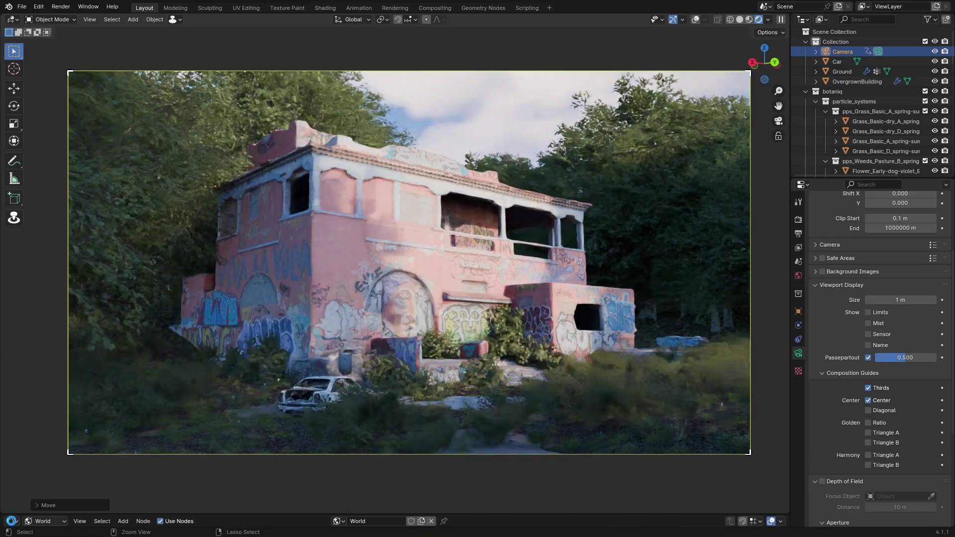
pyautogui.hotkey('ctrl', 's')
# Open an enlarged Compositor beneath the viewport and enable compositing nodes.
pyautogui.click(11, 520)
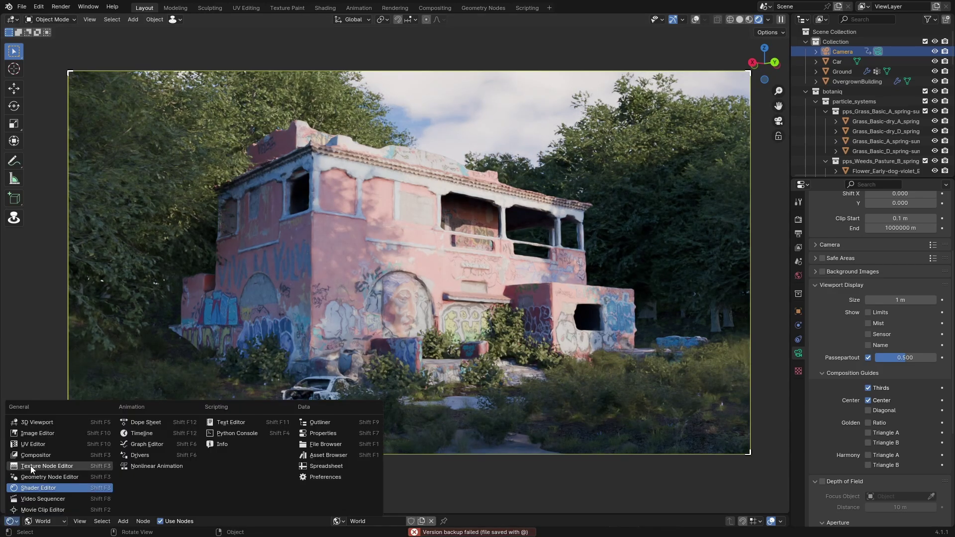
pyautogui.click(45, 455)
pyautogui.moveTo(50, 516); pyautogui.dragTo(128, 336)
pyautogui.click(119, 327)
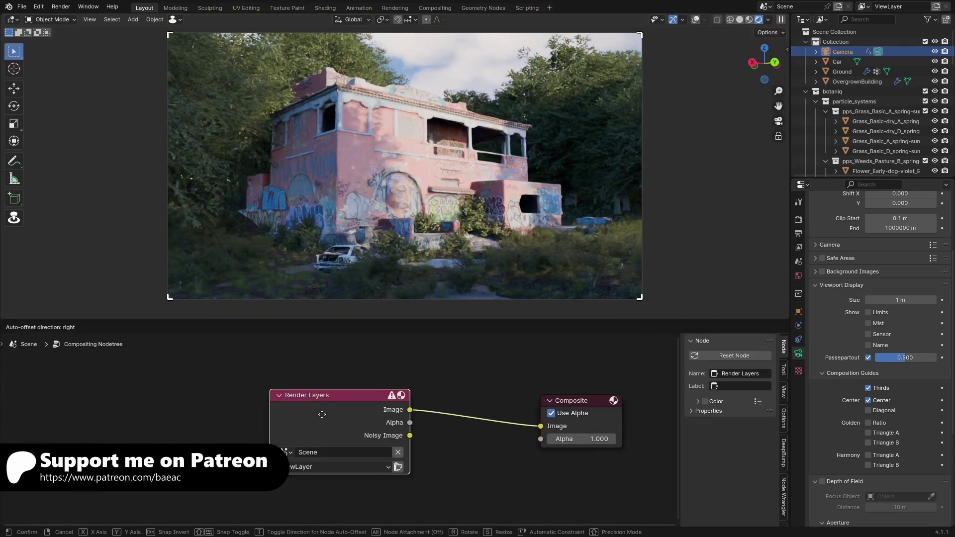
# Insert a Hue/Saturation/Value node between the Render Layers and Composite nodes.
pyautogui.hotkey('shift', 'a')
pyautogui.click(332, 367)
pyautogui.write('hue')
pyautogui.click(372, 395)
pyautogui.click(373, 397)
pyautogui.scroll(5, 373, 422)
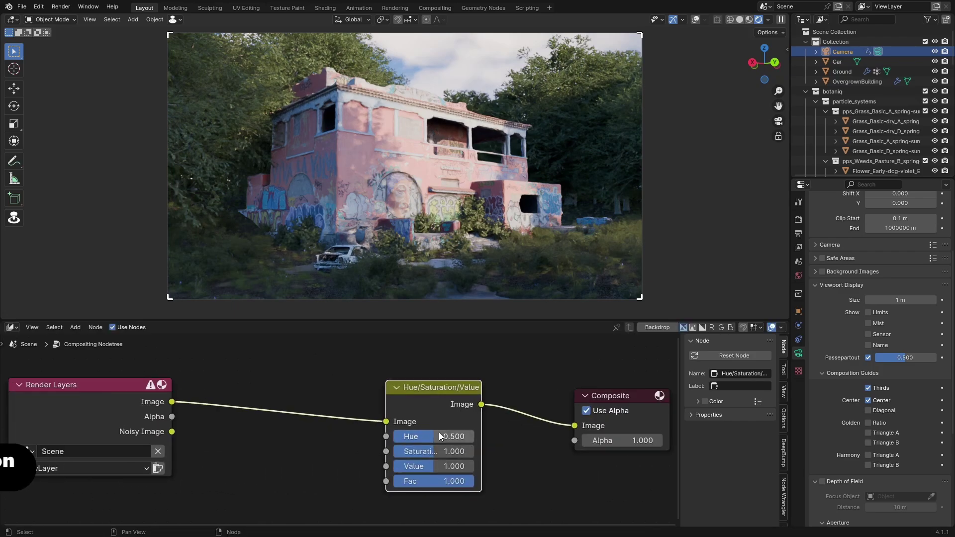
# Set the Hue/Saturation/Value node's saturation to 1.15 and value to 0.9.
pyautogui.moveTo(441, 436); pyautogui.dragTo(440, 436)
pyautogui.moveTo(439, 452); pyautogui.dragTo(440, 452)
pyautogui.doubleClick(439, 452)
pyautogui.write('1.2')
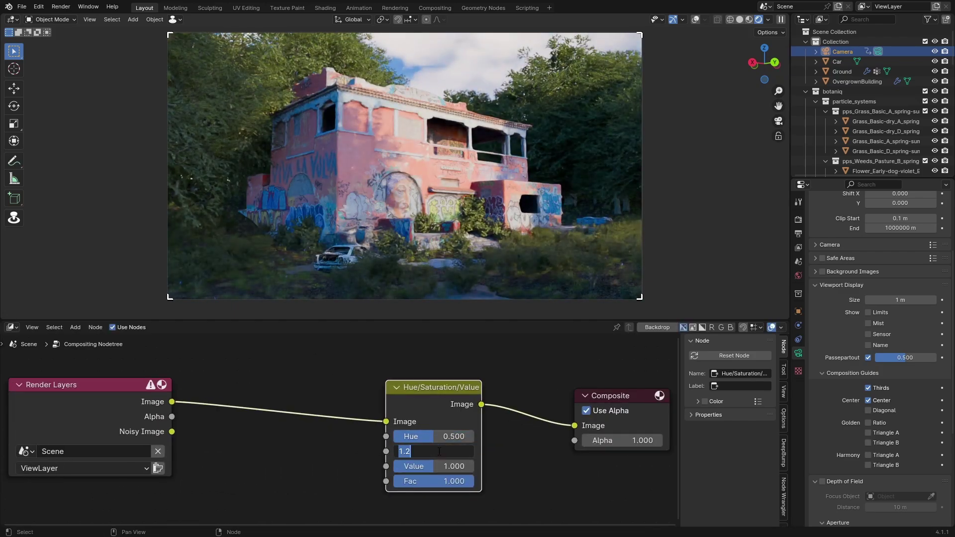
pyautogui.write('0.9')
pyautogui.press('Return')
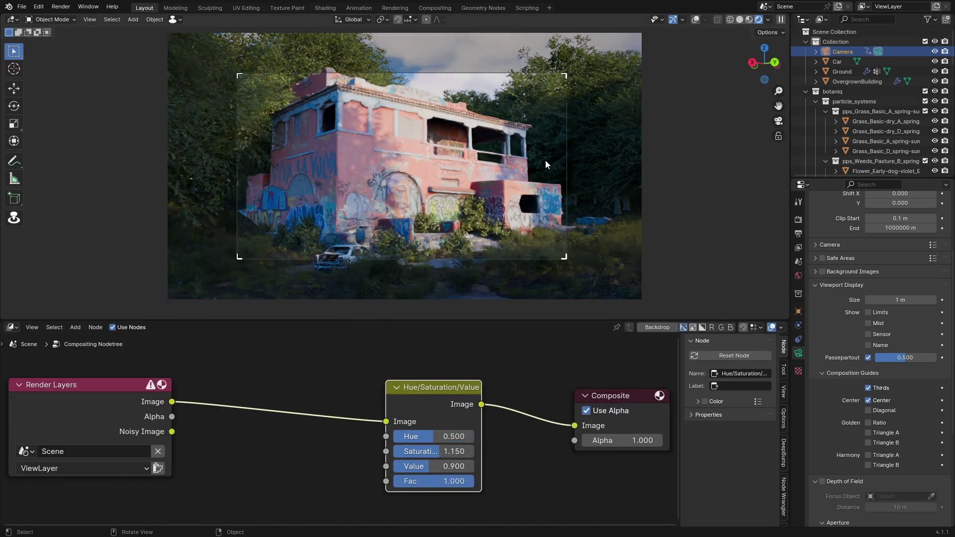
# Insert a Glare node between Render Layers and Hue/Saturation/Value and set its type to Fog Glow.
pyautogui.hotkey('shift', 'a')
pyautogui.write('gl')
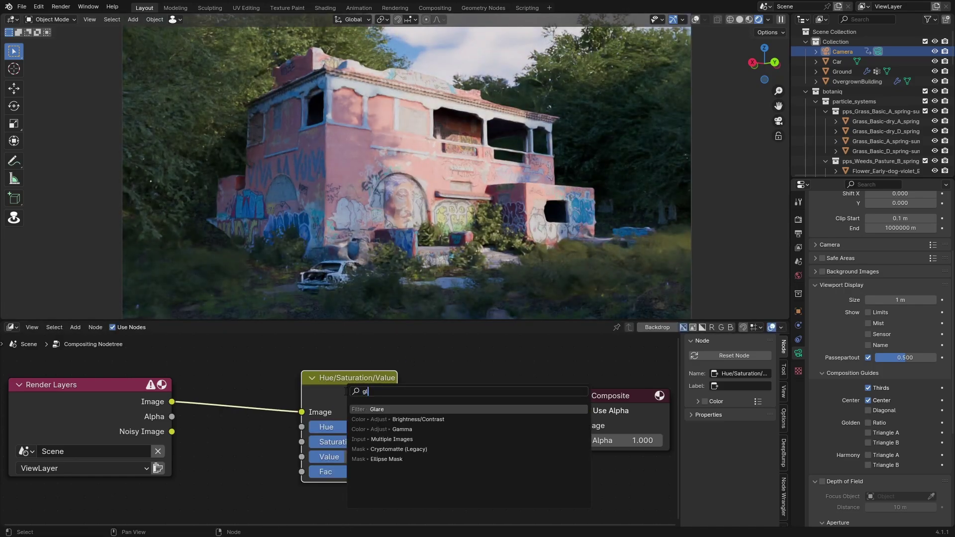
pyautogui.press('Return')
pyautogui.click(261, 392)
pyautogui.moveTo(260, 392); pyautogui.dragTo(282, 350, button='middle')
pyautogui.click(285, 384)
pyautogui.click(284, 449)
pyautogui.scroll(-1, 318, 259)
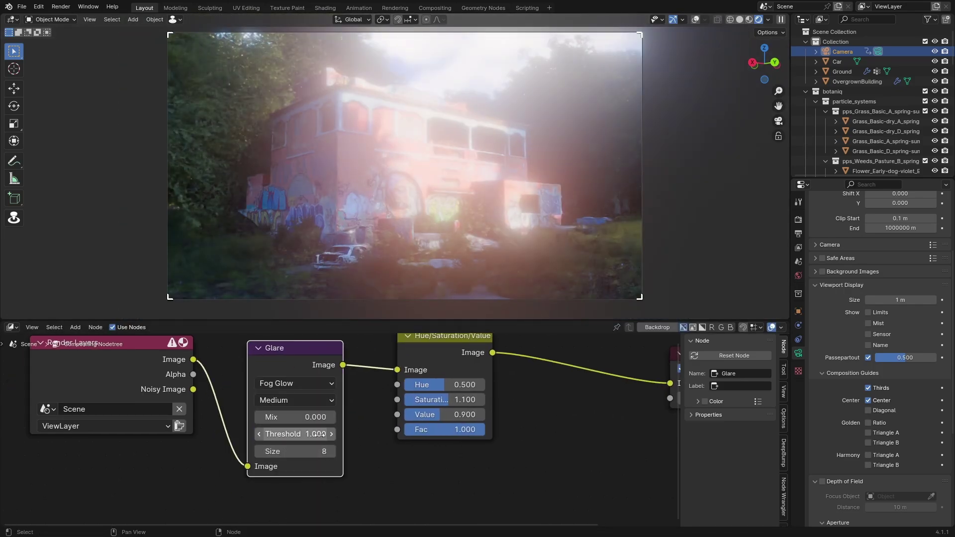
# Set the Glare node's threshold to 5.
pyautogui.moveTo(298, 452)
pyautogui.mouseDown()
pyautogui.moveTo(318, 452)
pyautogui.moveTo(259, 434)
pyautogui.moveTo(351, 434)
pyautogui.moveTo(258, 417)
pyautogui.moveTo(277, 417)
pyautogui.moveTo(309, 451)
pyautogui.mouseUp()
pyautogui.doubleClick(321, 434)
pyautogui.write('5')
pyautogui.press('Return')
# Shrink the compositor area to give the viewport full height and disable the compositor effects in the viewport.
pyautogui.moveTo(492, 321); pyautogui.dragTo(497, 510)
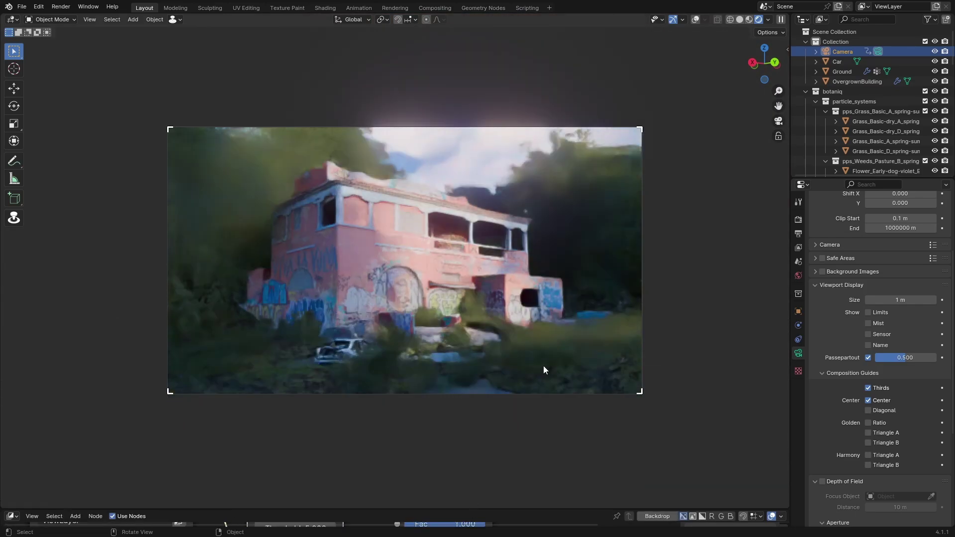
pyautogui.scroll(2, 543, 365)
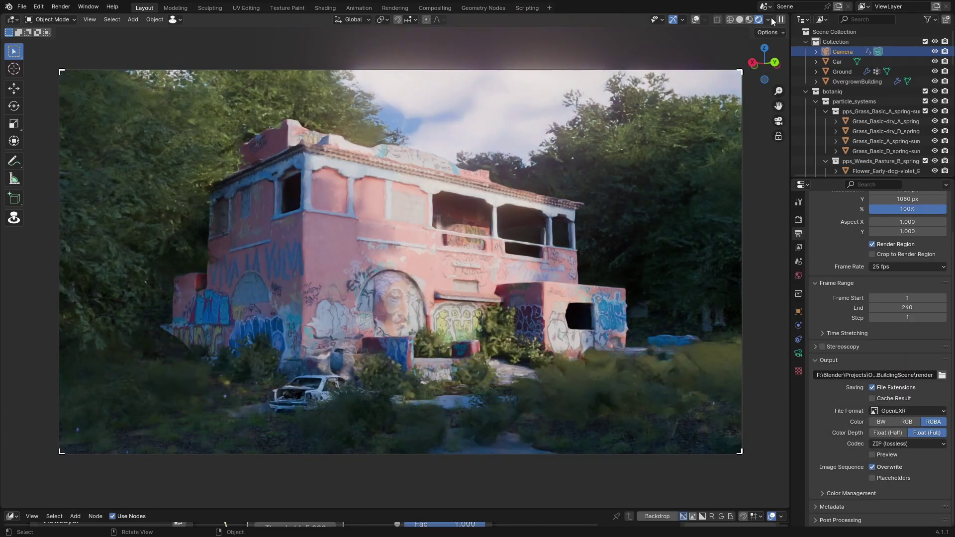
pyautogui.click(769, 19)
pyautogui.click(740, 170)
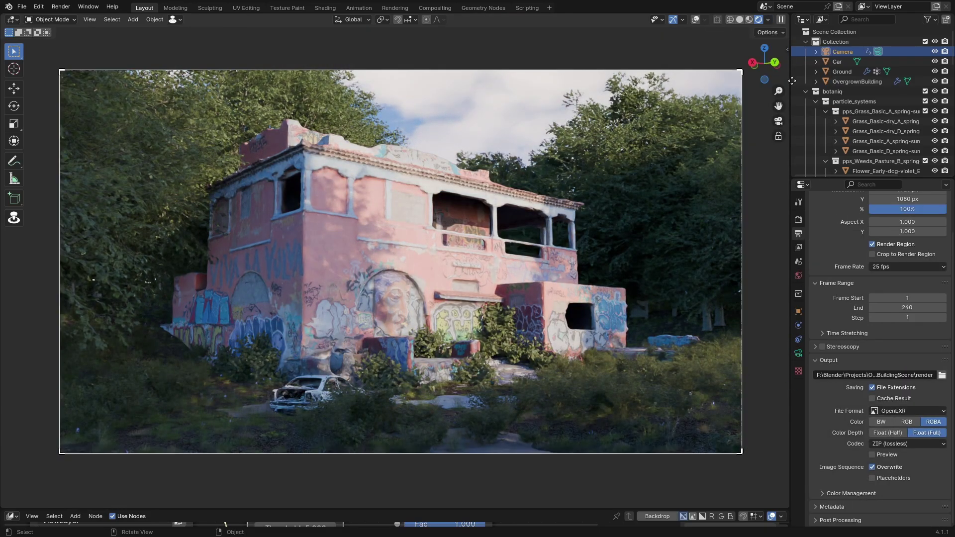
# Select the scene camera and fine-tune its position.
pyautogui.click(827, 52)
pyautogui.press('g')
pyautogui.click(449, 273)
# Add a sphere empty, place it beside the car in front of the building, and return to the camera view.
pyautogui.hotkey('shift', 'a')
pyautogui.moveTo(454, 384)
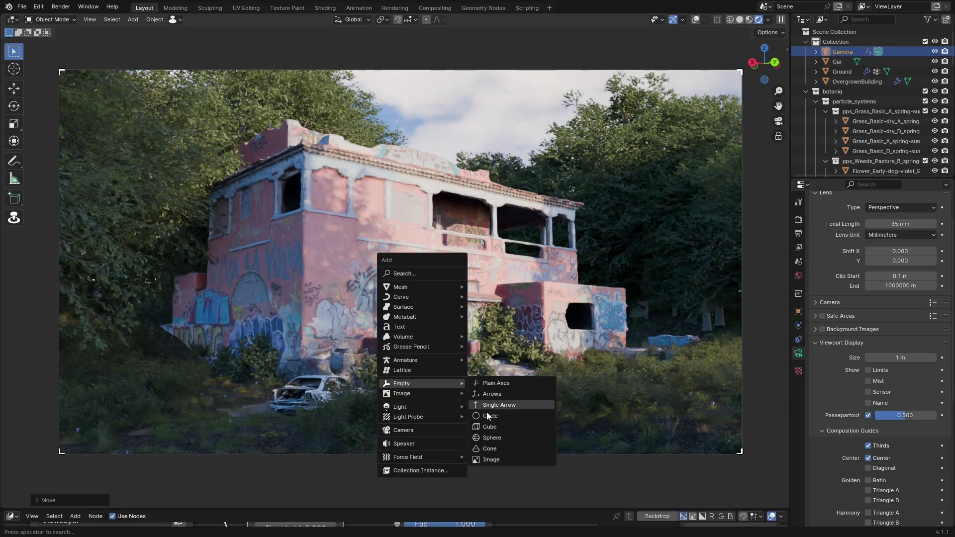
pyautogui.click(487, 434)
pyautogui.hotkey('shift', 'alt', 'z')
pyautogui.press('g')
pyautogui.hotkey('shift', 'z')
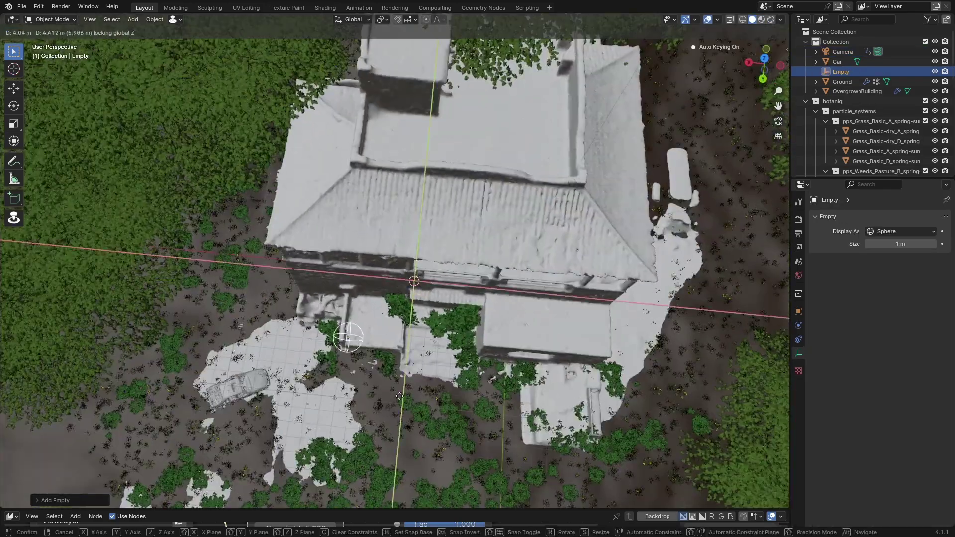
pyautogui.click(309, 397)
pyautogui.press('KP_0')
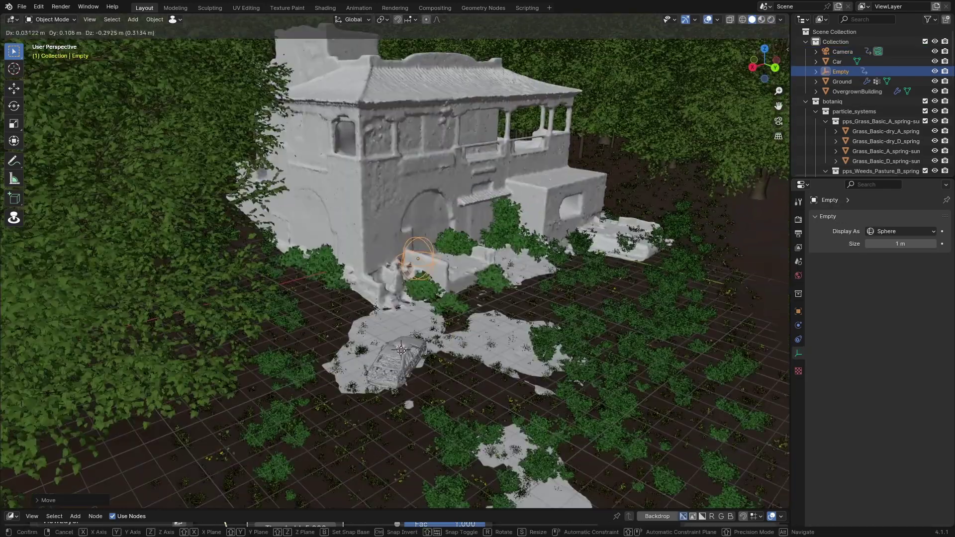
# Enable the camera's depth of field with the empty as focus object and adjust the f-stop in rendered view.
pyautogui.click(878, 52)
pyautogui.scroll(-10, 895, 348)
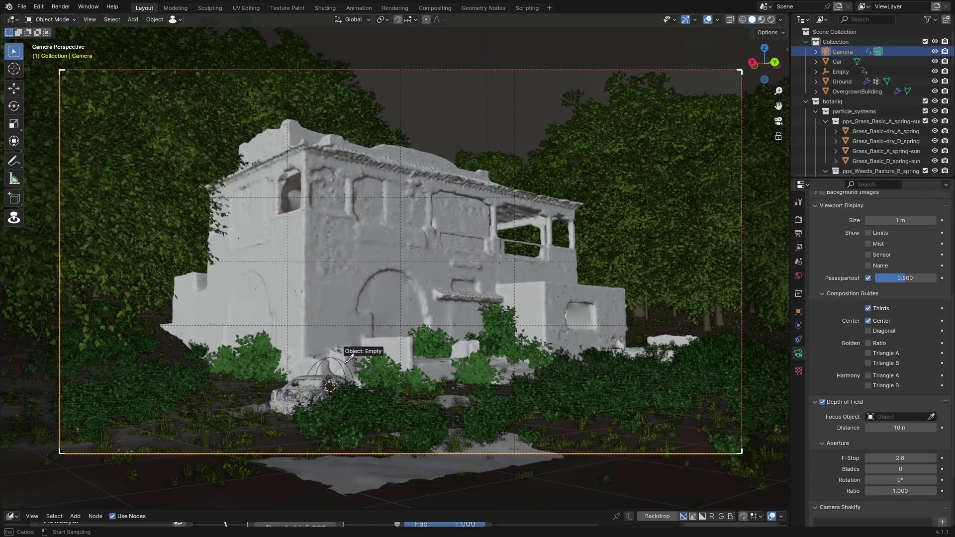
pyautogui.press('z')
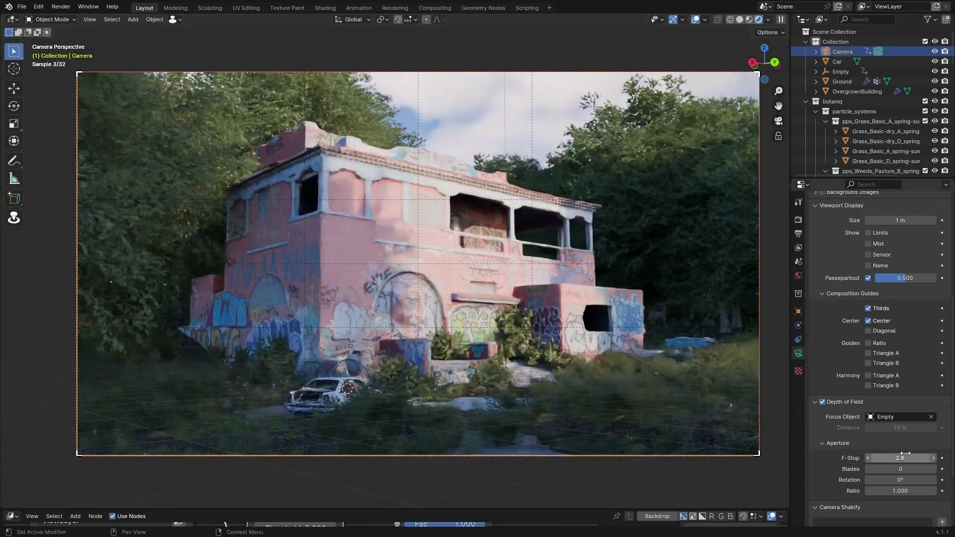
pyautogui.moveTo(903, 455)
pyautogui.mouseDown()
pyautogui.moveTo(880, 455)
pyautogui.moveTo(920, 457)
pyautogui.mouseUp()
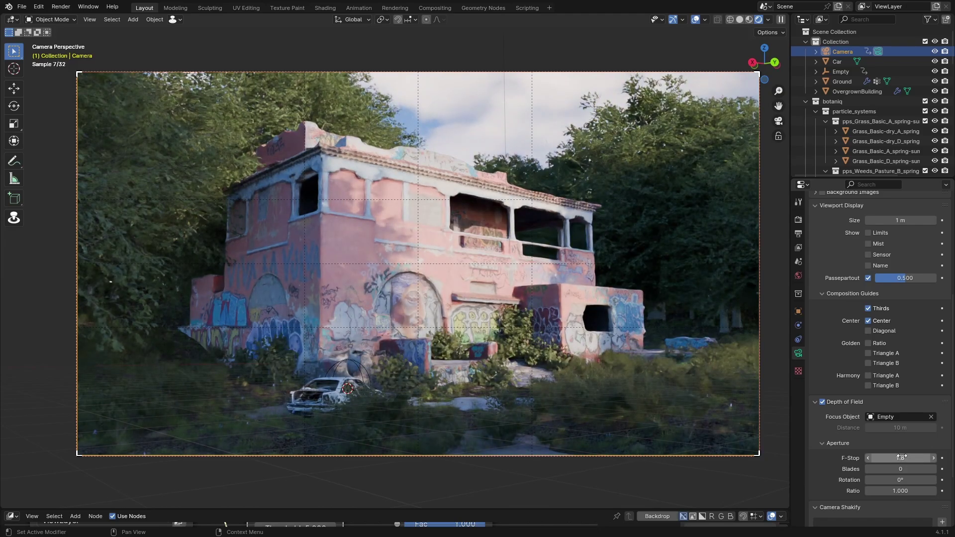
# Place the 3D cursor on the building's front corner, snap the empty to it, and hide the overlays.
pyautogui.click(358, 363)
pyautogui.keyDown('shift'); pyautogui.rightClick(320, 291); pyautogui.keyUp('shift')
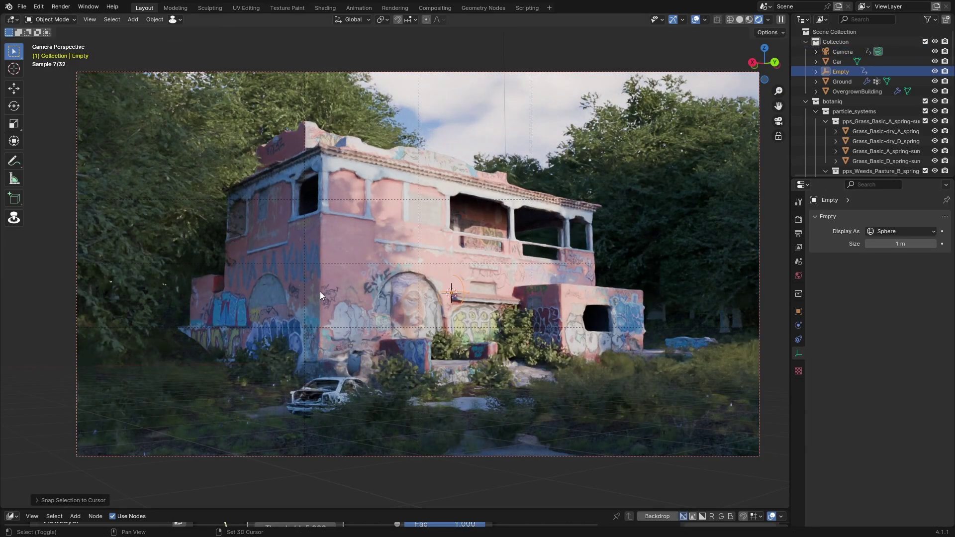
pyautogui.hotkey('shift', 's')
pyautogui.click(280, 214)
pyautogui.click(696, 20)
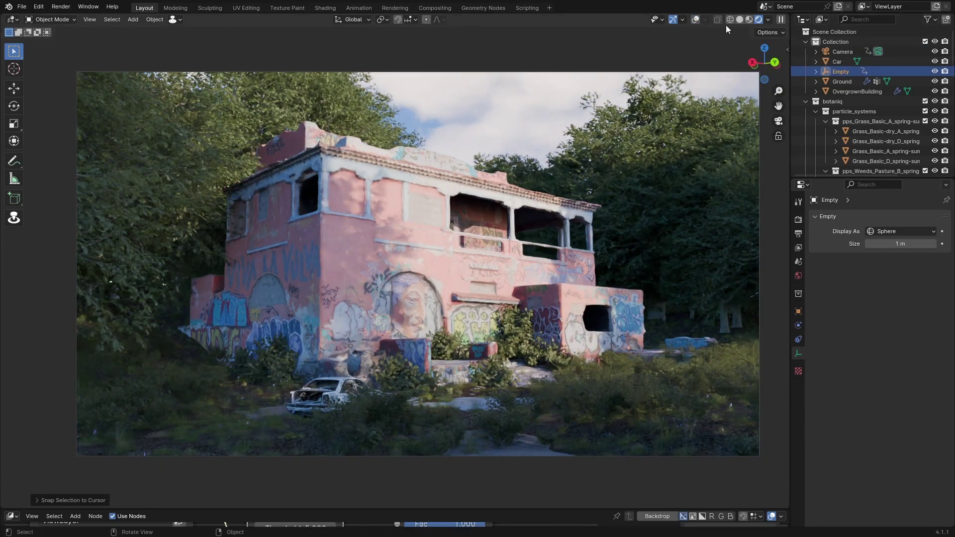
# Set the camera's depth of field to f-stop 1.4 with 5 aperture blades and save the scene file.
pyautogui.click(842, 51)
pyautogui.scroll(-12, 899, 454)
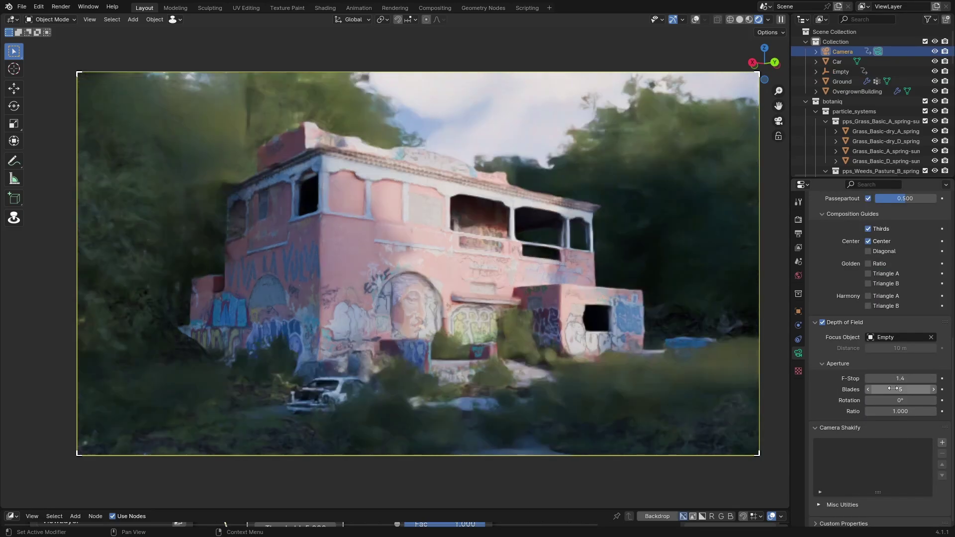
pyautogui.hotkey('ctrl', 's')
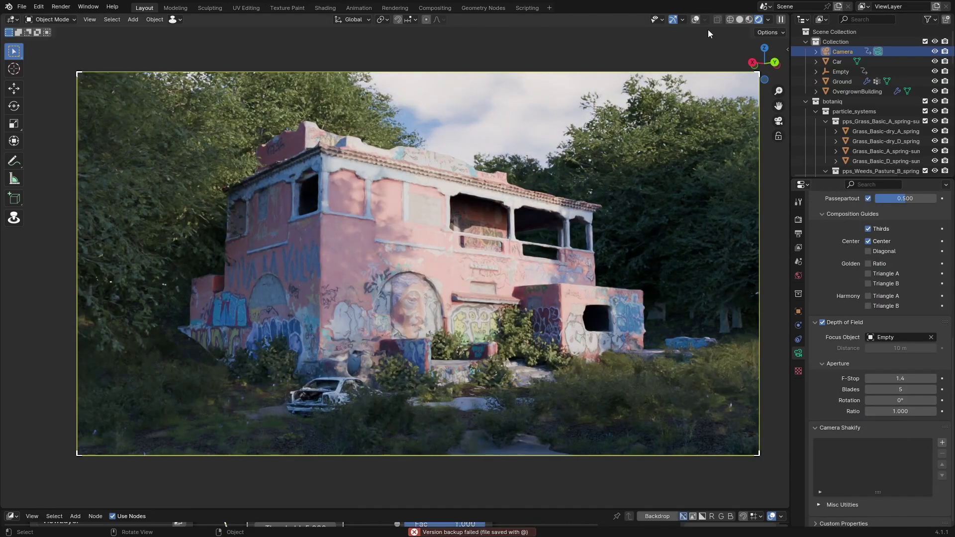
# Switch the viewport to solid shading and render the current frame.
pyautogui.click(739, 20)
pyautogui.press('F12')
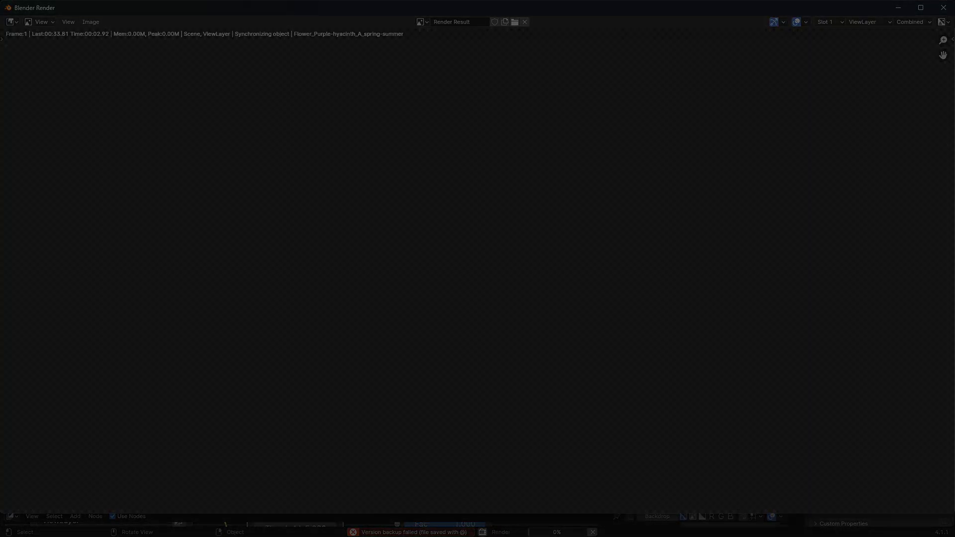